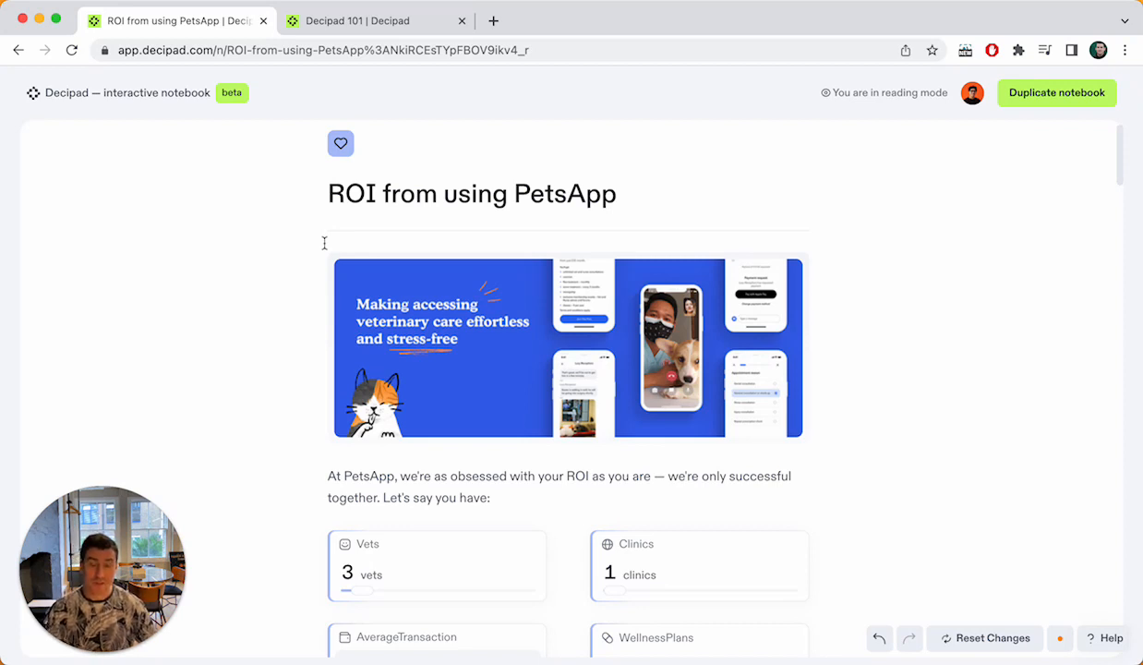
Step: Read the PetsApp ROI notebook's introduction and look over its Vets, Clinics, AverageTransaction and WellnessPlans inputs
scroll(324, 243, down, 2)
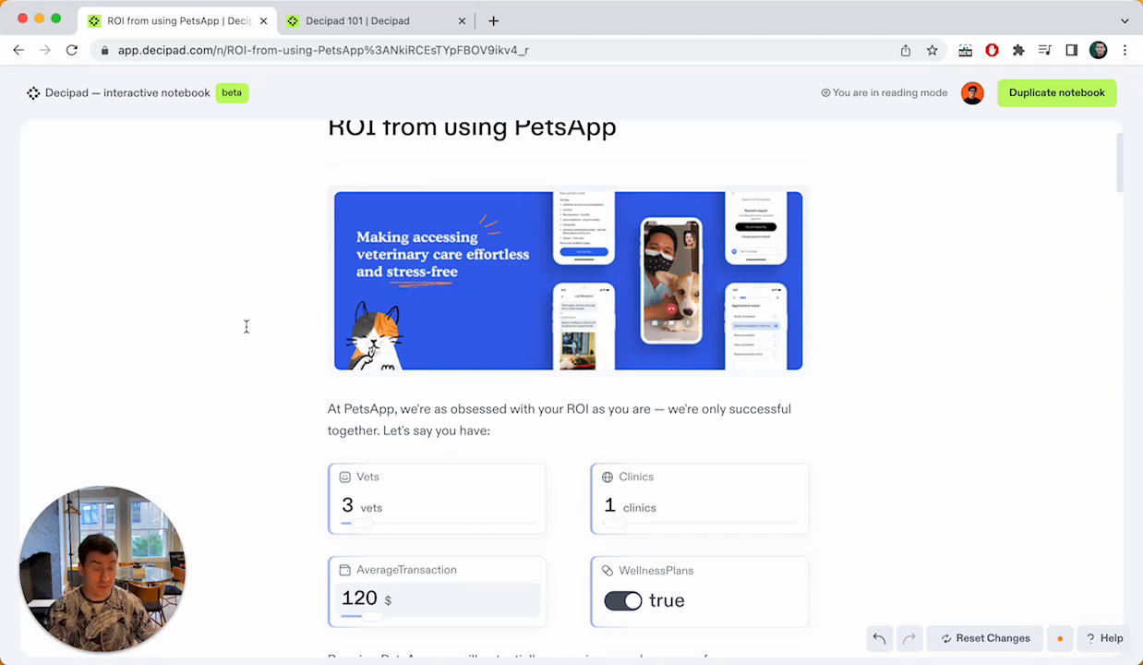
scroll(246, 326, down, 1)
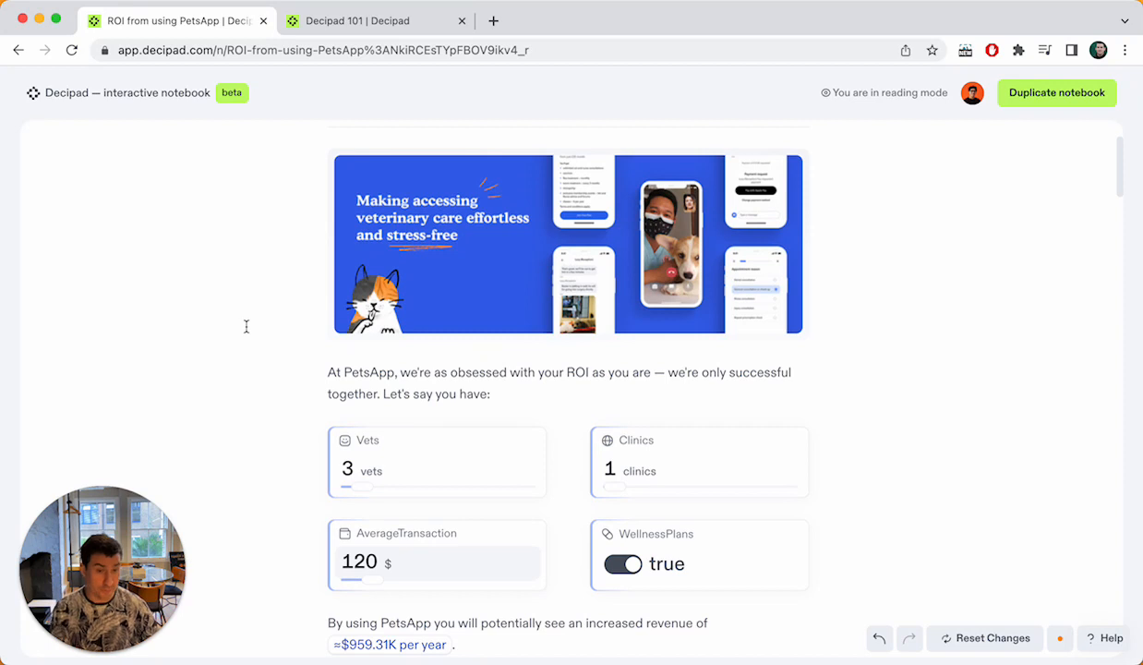
scroll(246, 326, down, 1)
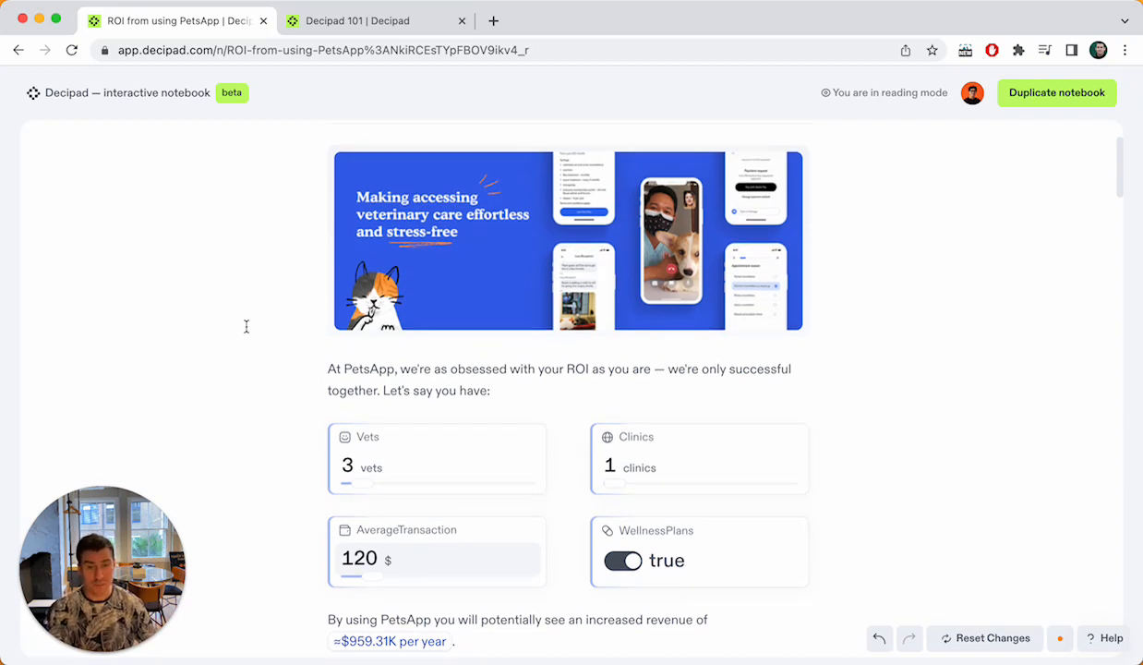
scroll(247, 326, down, 1)
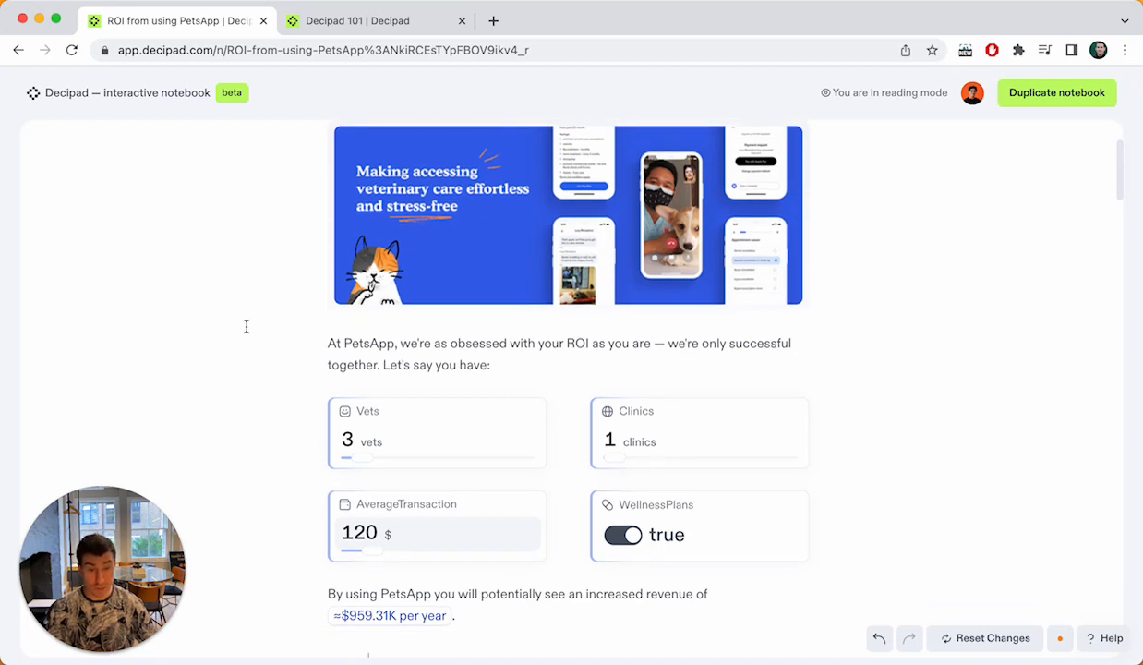
scroll(247, 326, down, 1)
scroll(246, 326, down, 1)
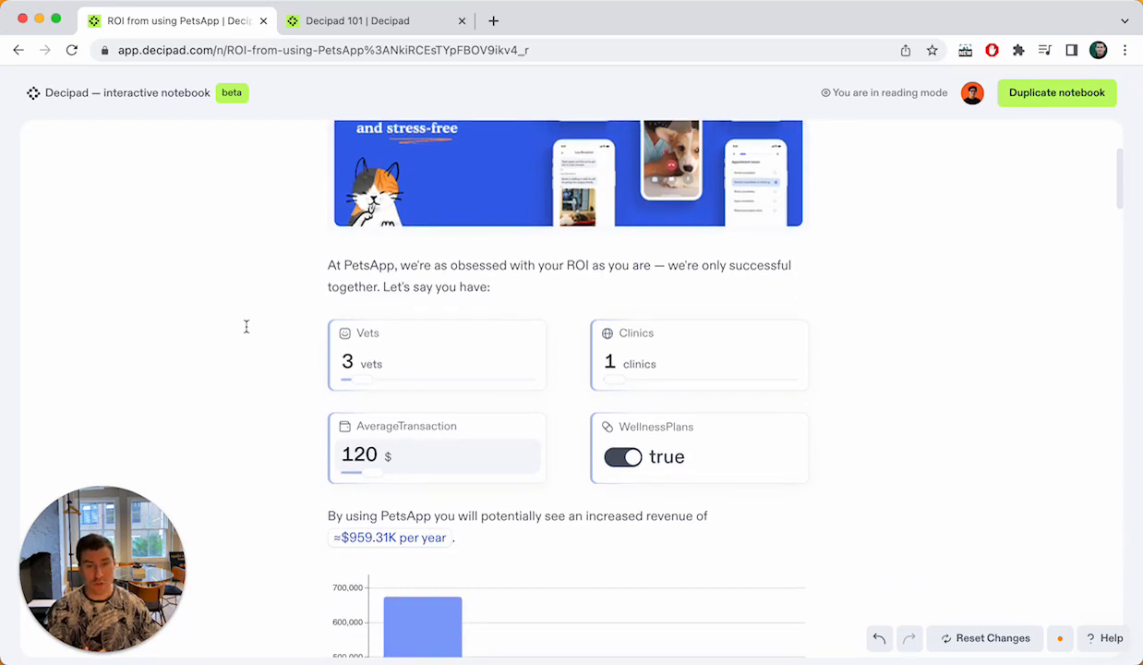
scroll(247, 326, down, 1)
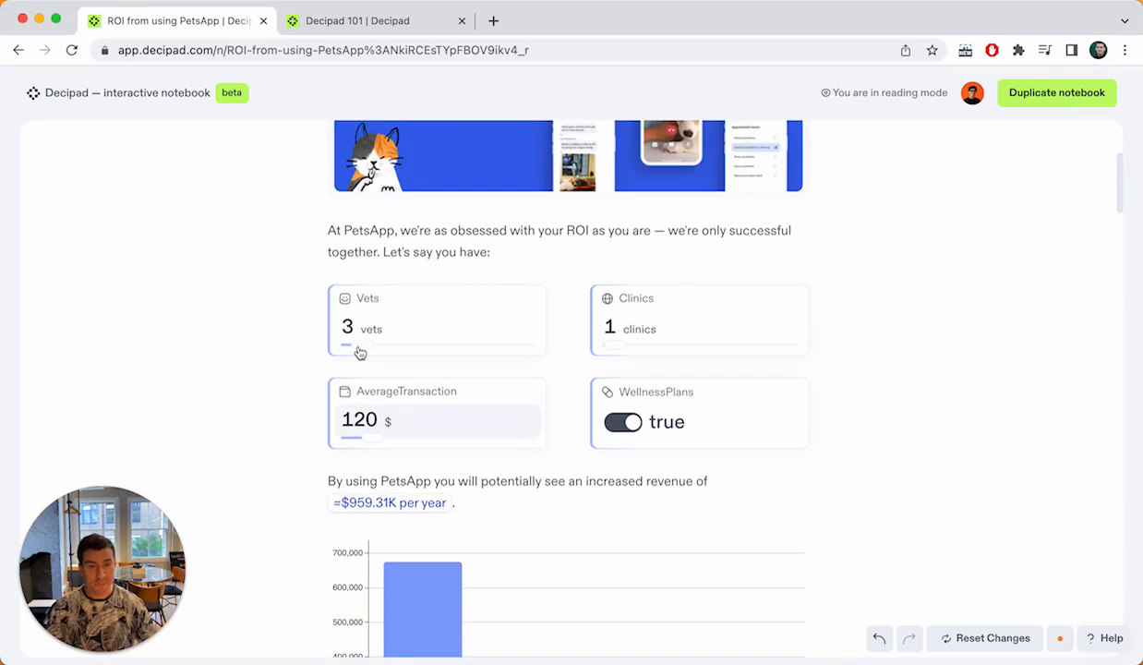
scroll(314, 224, up, 5)
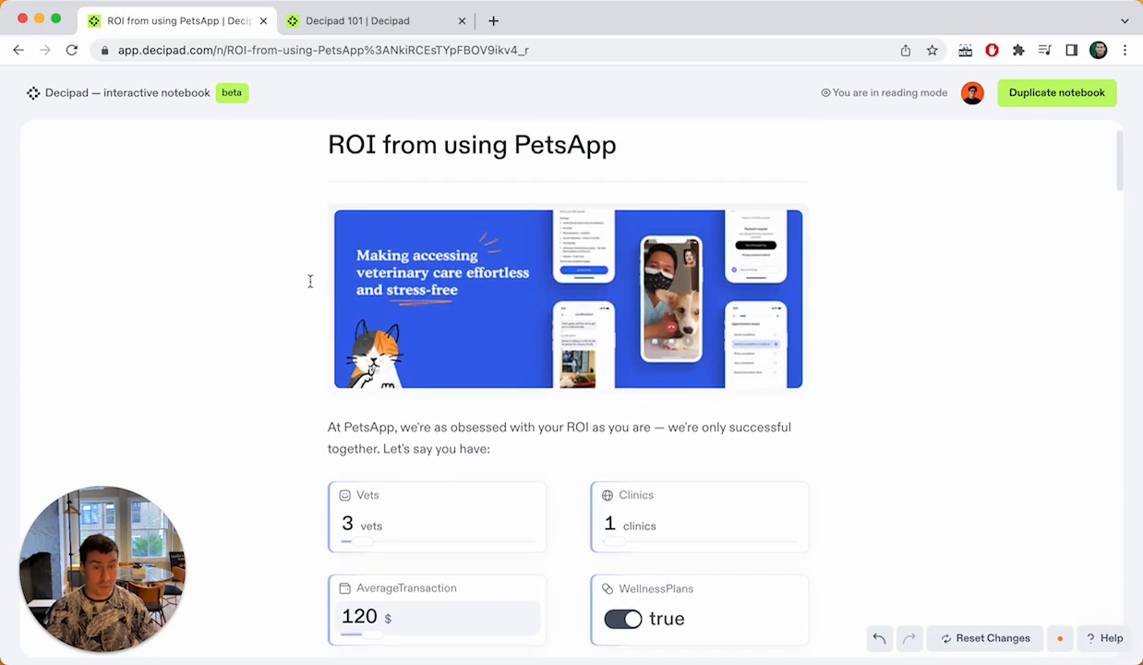
scroll(204, 309, down, 4)
scroll(421, 301, down, 2)
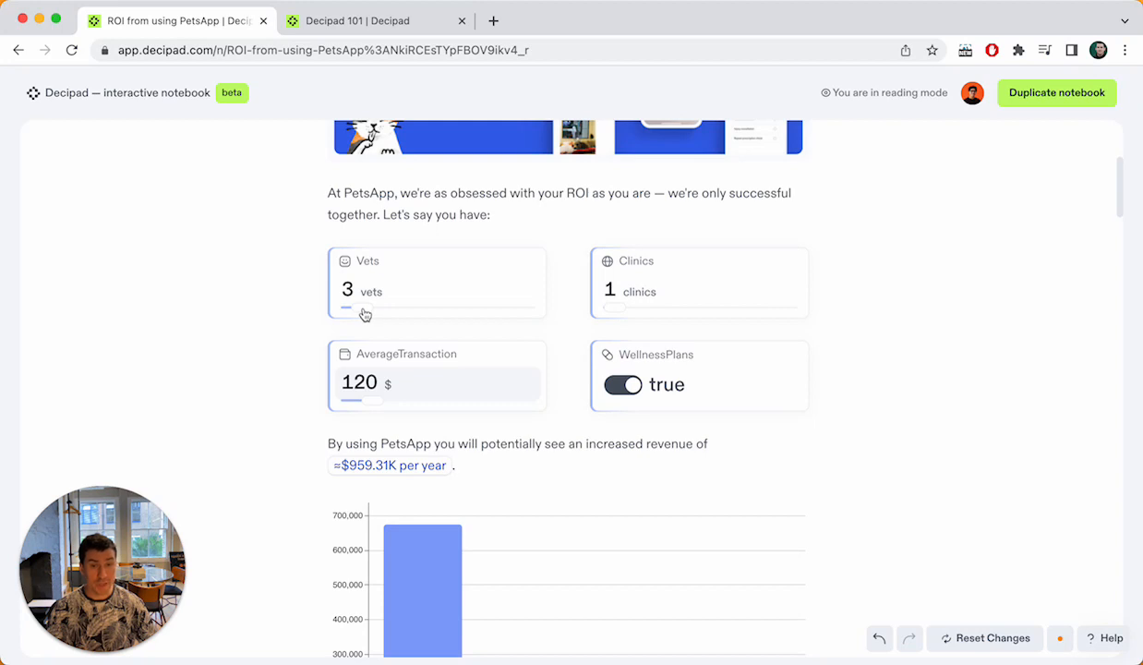
triple_click(393, 212)
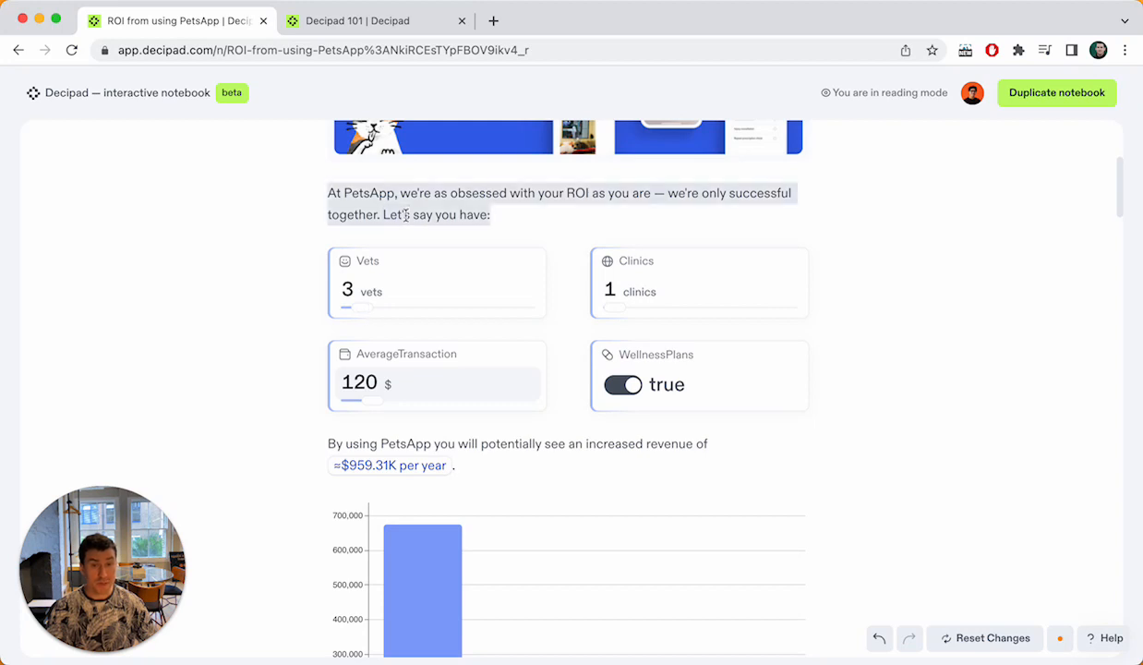
click(526, 215)
Step: Set the notebook's sliders to 6.4 vets, 20 clinics and an average transaction of $200
drag(364, 312, 371, 311)
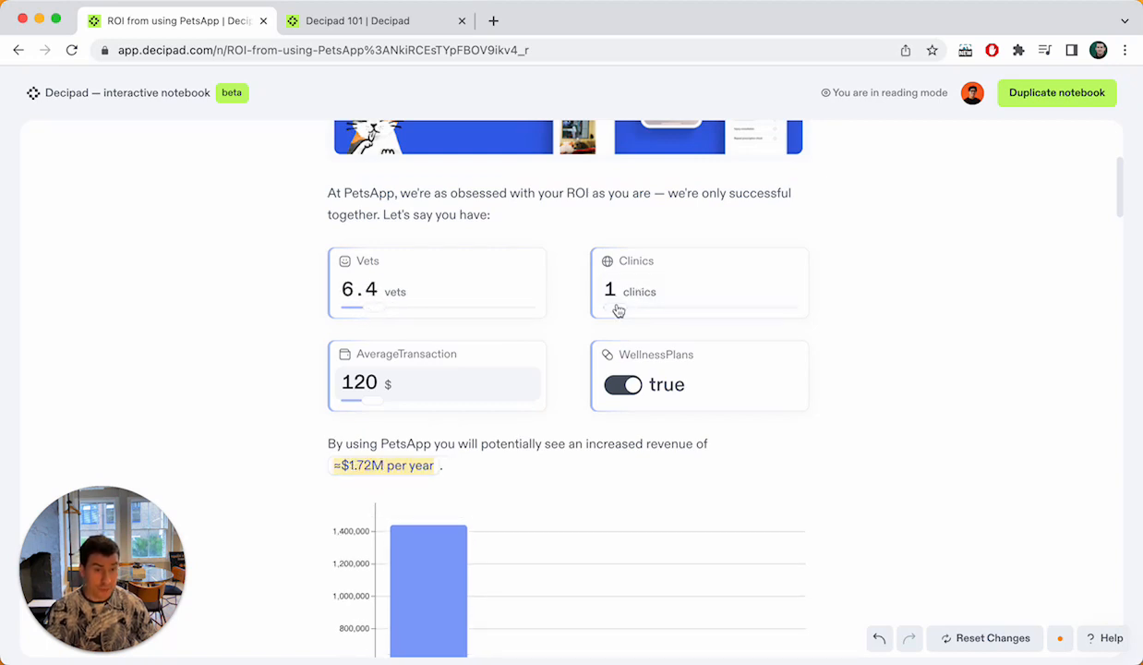
drag(615, 311, 609, 309)
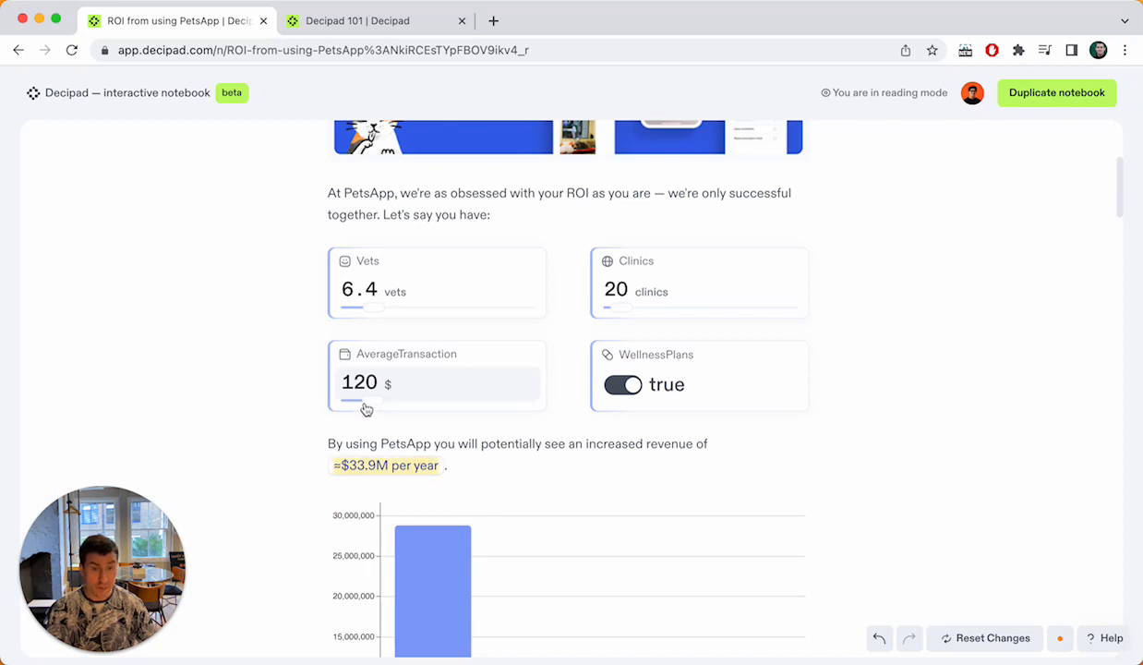
scroll(258, 404, down, 5)
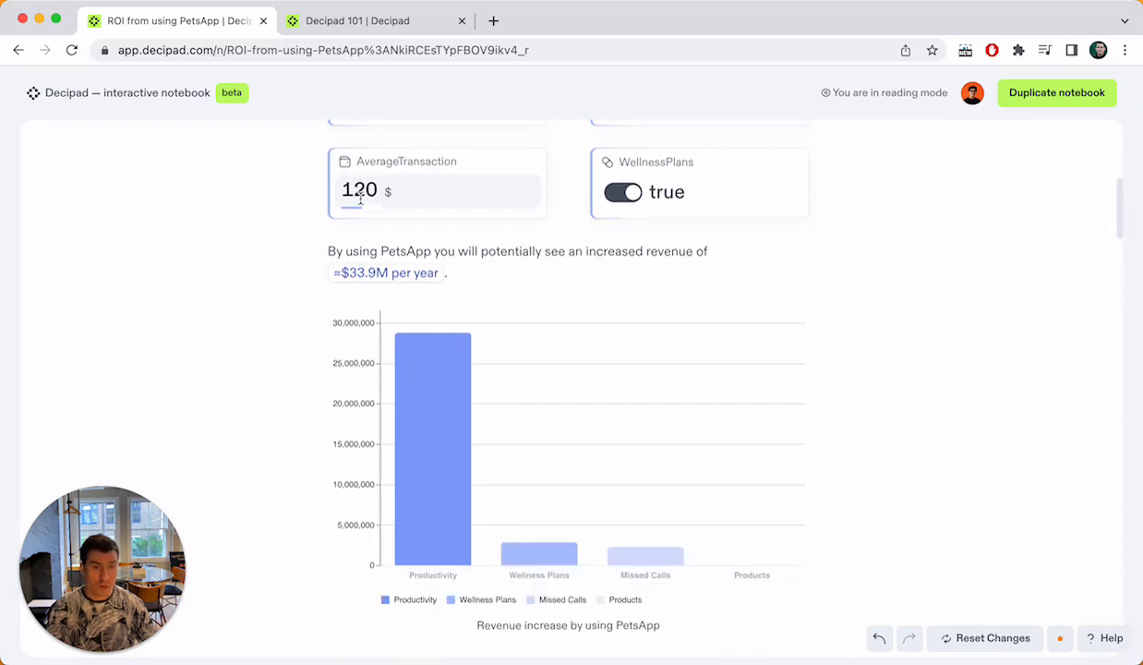
drag(366, 215, 383, 217)
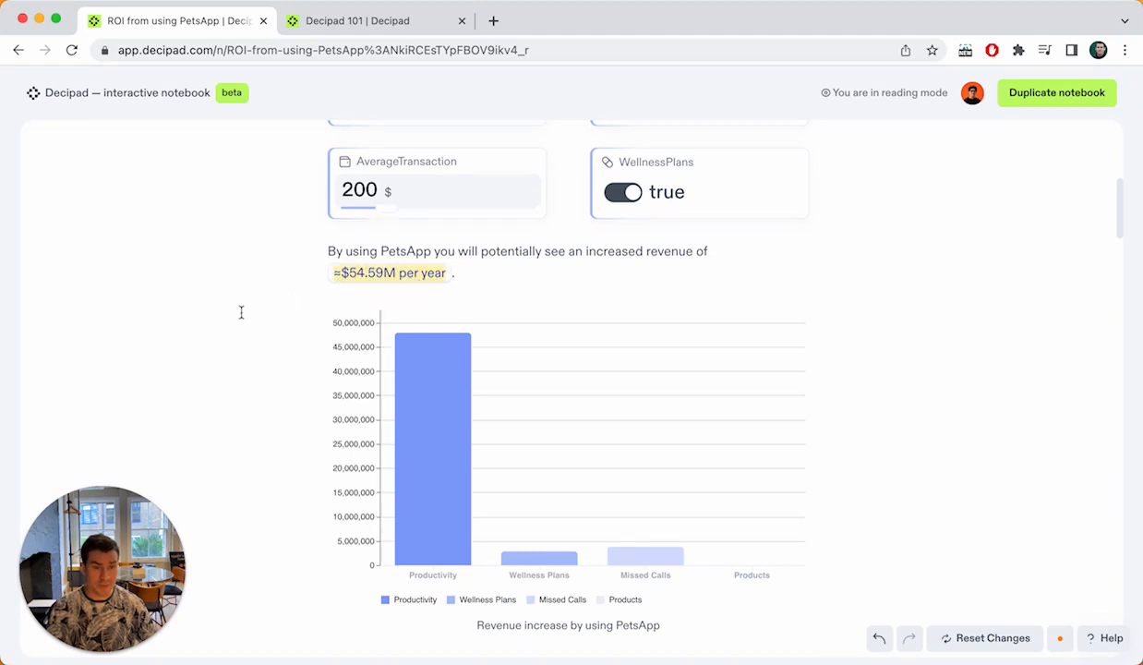
Step: In the decreasing downtime section, set FreeSlots to 1 consultation per procedure and Procedures to 6 per day
scroll(241, 312, down, 6)
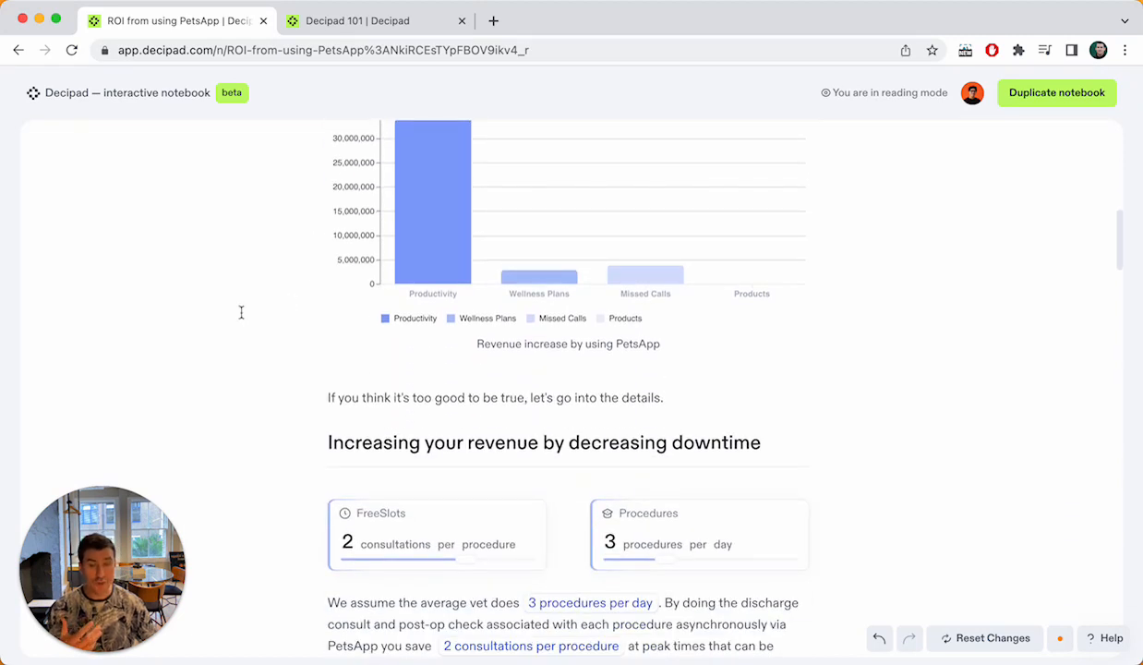
scroll(241, 312, down, 2)
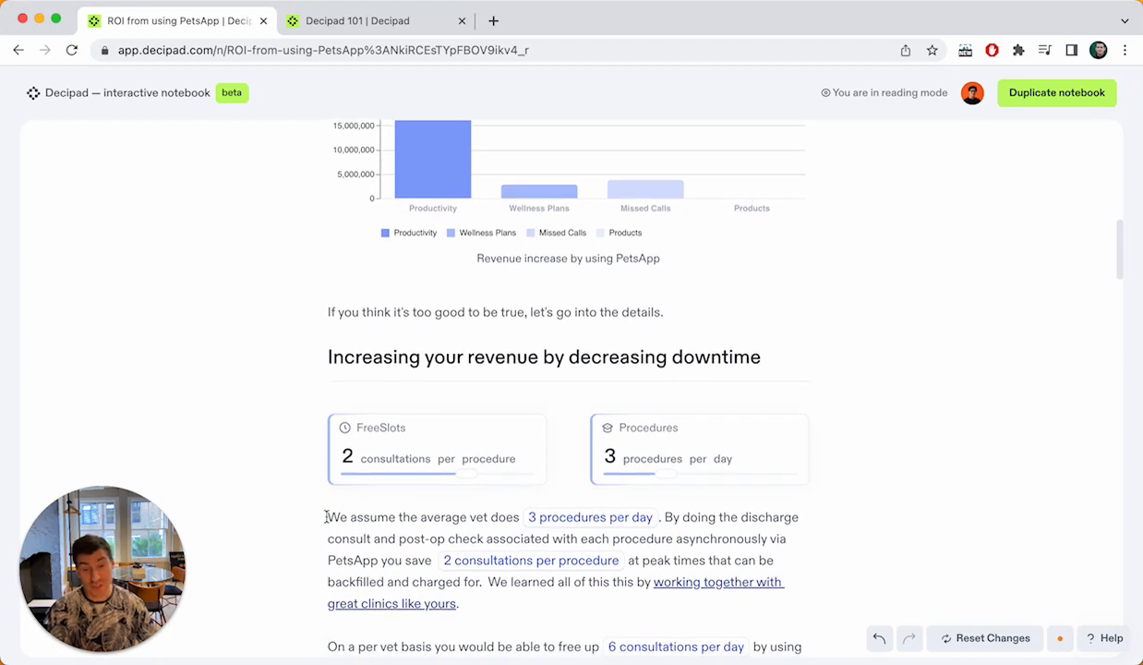
scroll(280, 471, down, 2)
scroll(280, 471, down, 1)
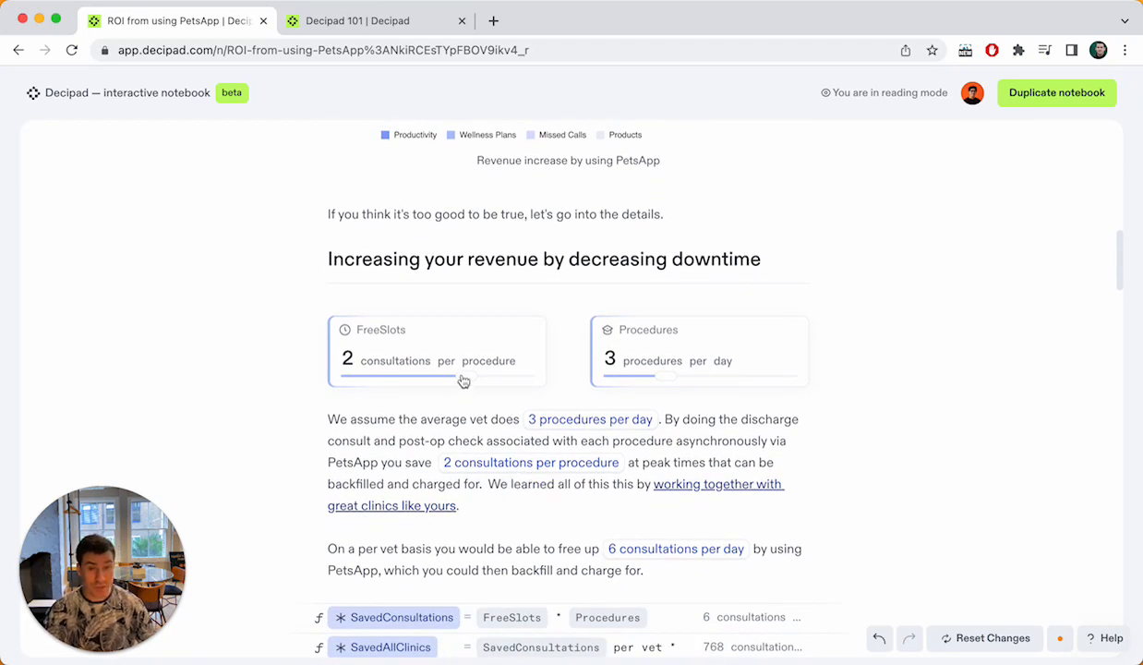
drag(464, 382, 402, 379)
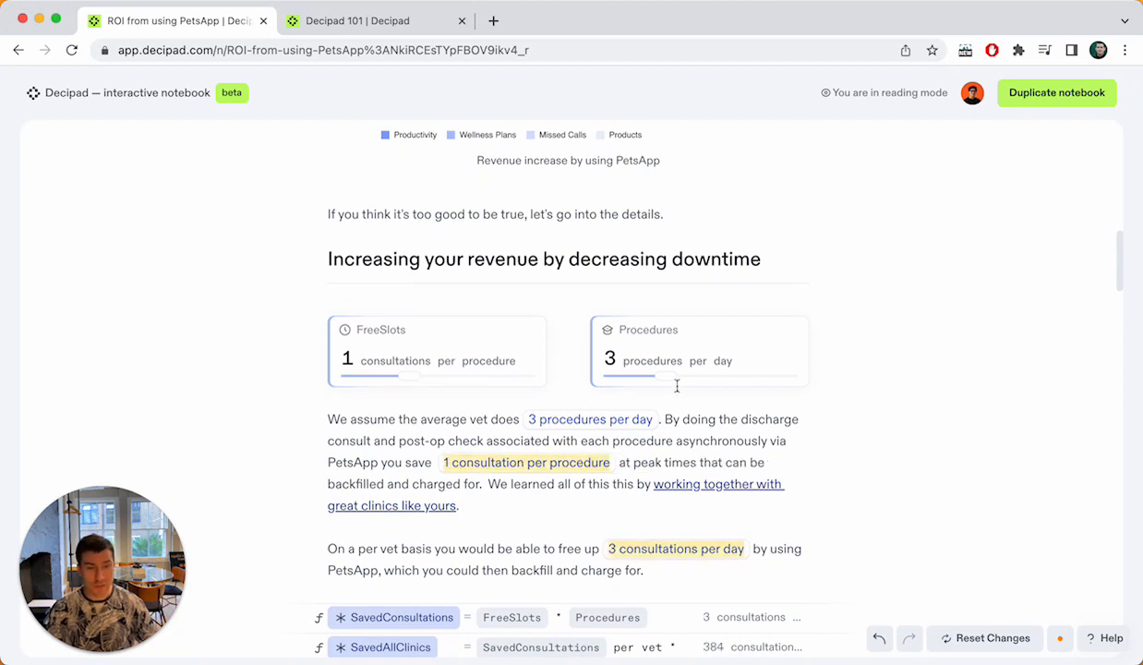
drag(672, 381, 715, 381)
Step: Examine the revenue increase chart, then the saved consultations, monthly ROI and DowntimeROI formulas in the downtime section
scroll(211, 386, up, 3)
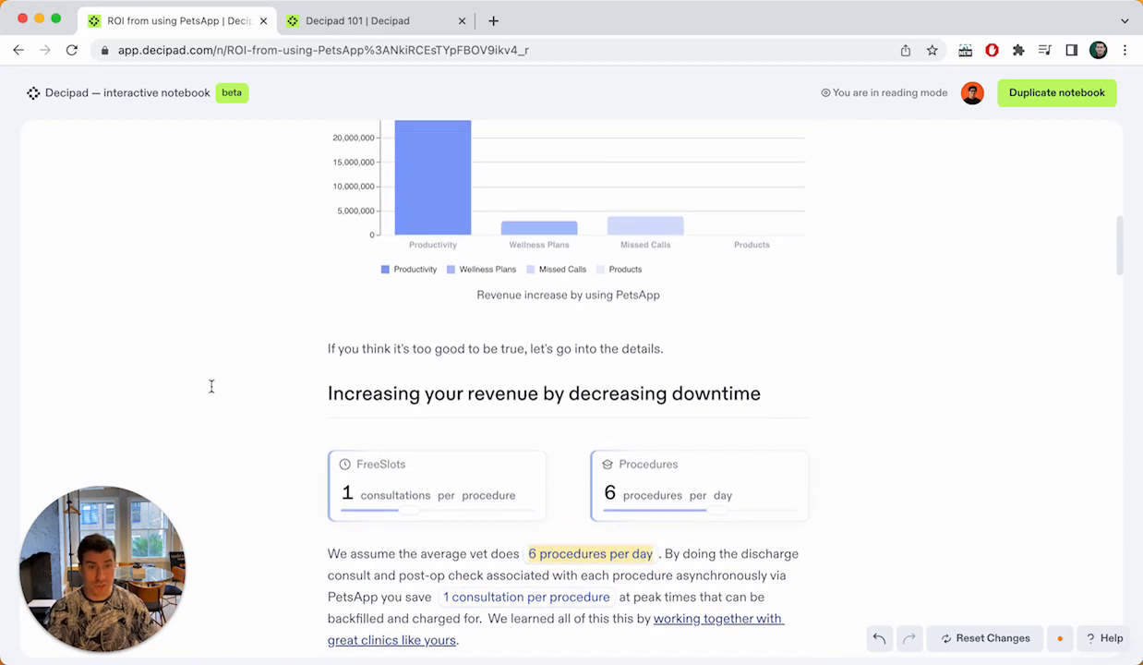
scroll(211, 386, up, 5)
scroll(212, 386, down, 4)
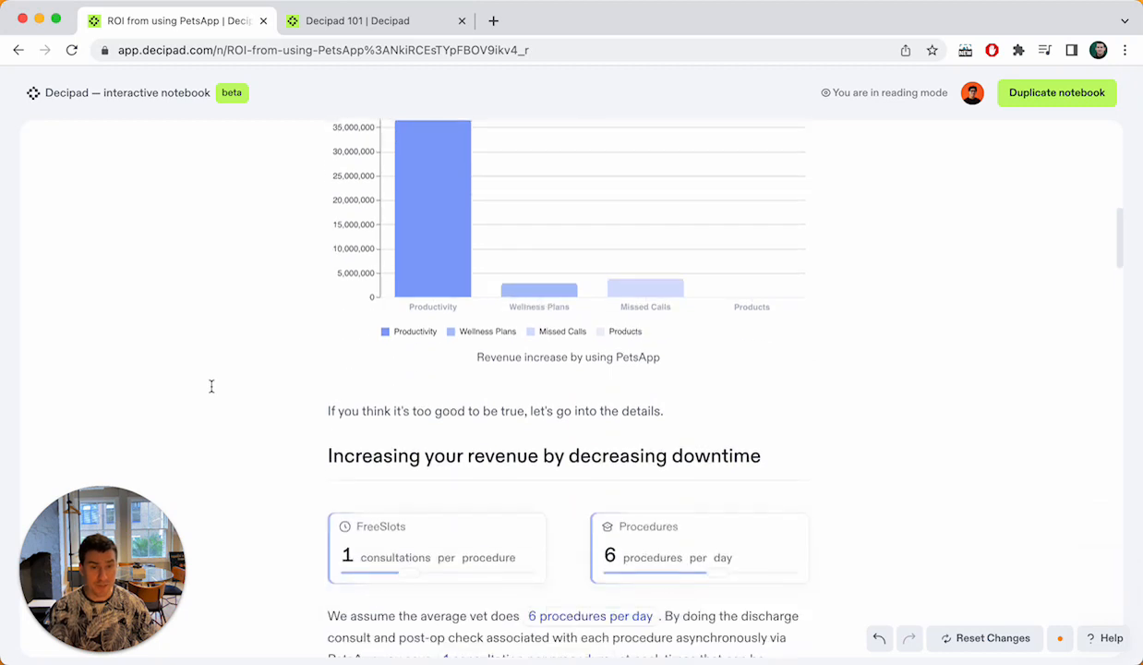
scroll(212, 386, down, 8)
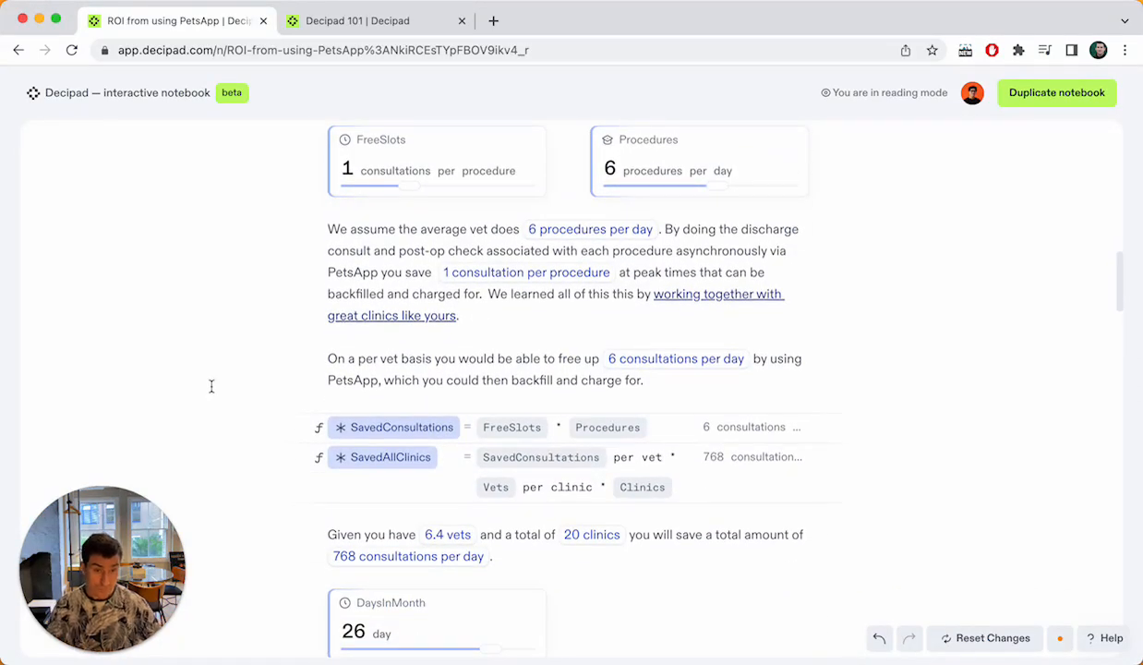
scroll(240, 388, down, 2)
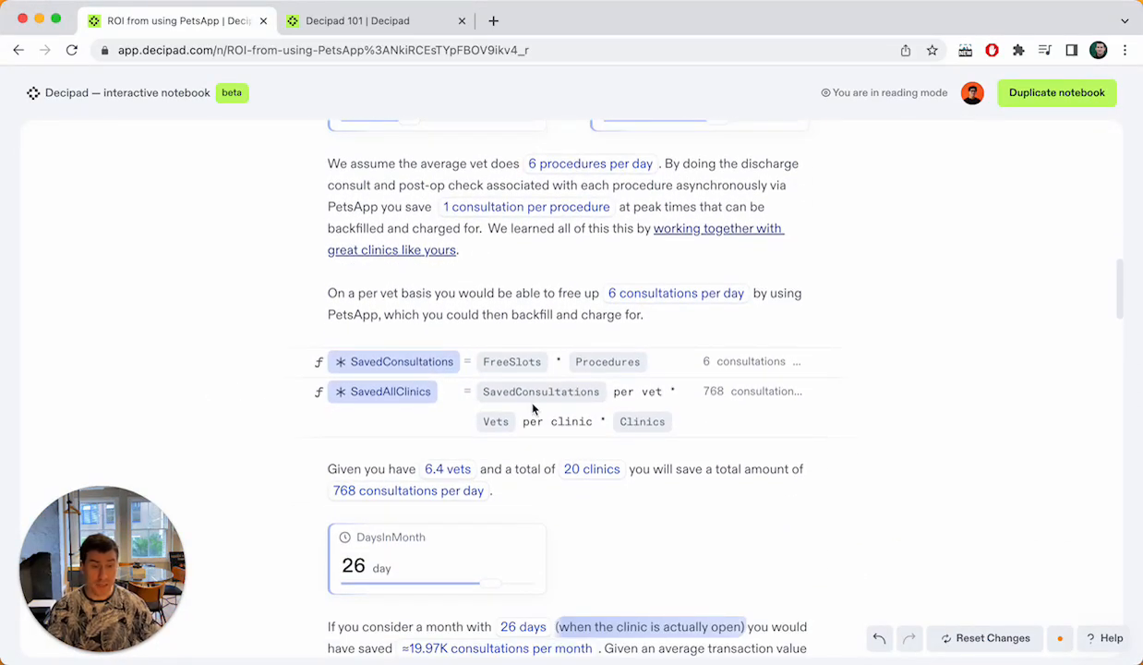
scroll(234, 296, down, 1)
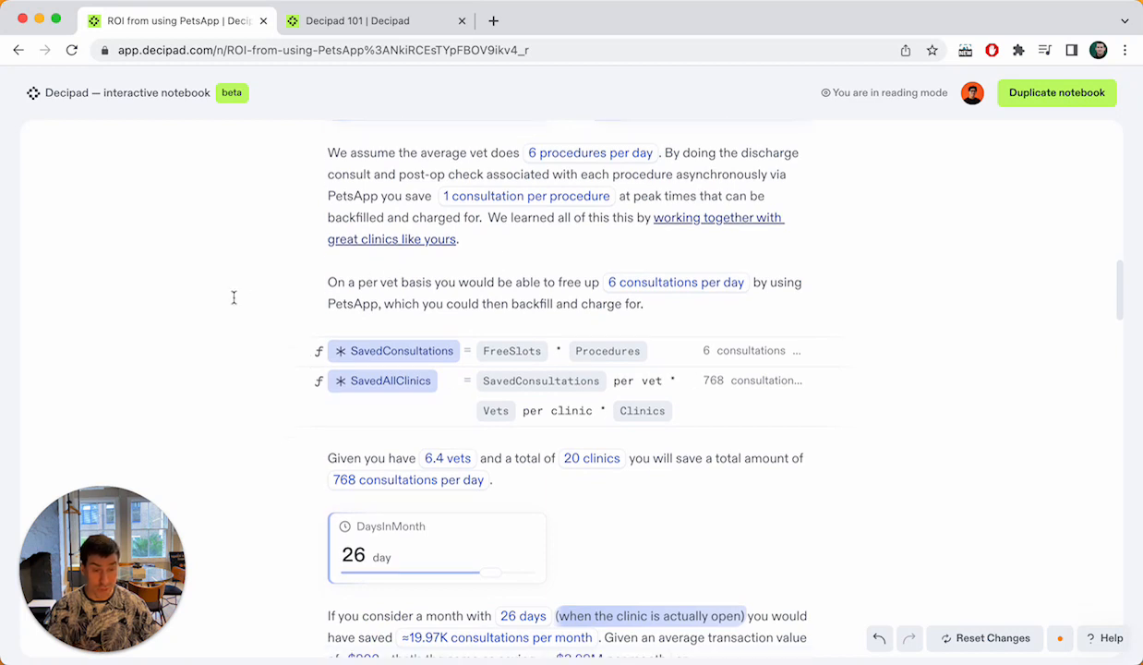
scroll(233, 297, down, 1)
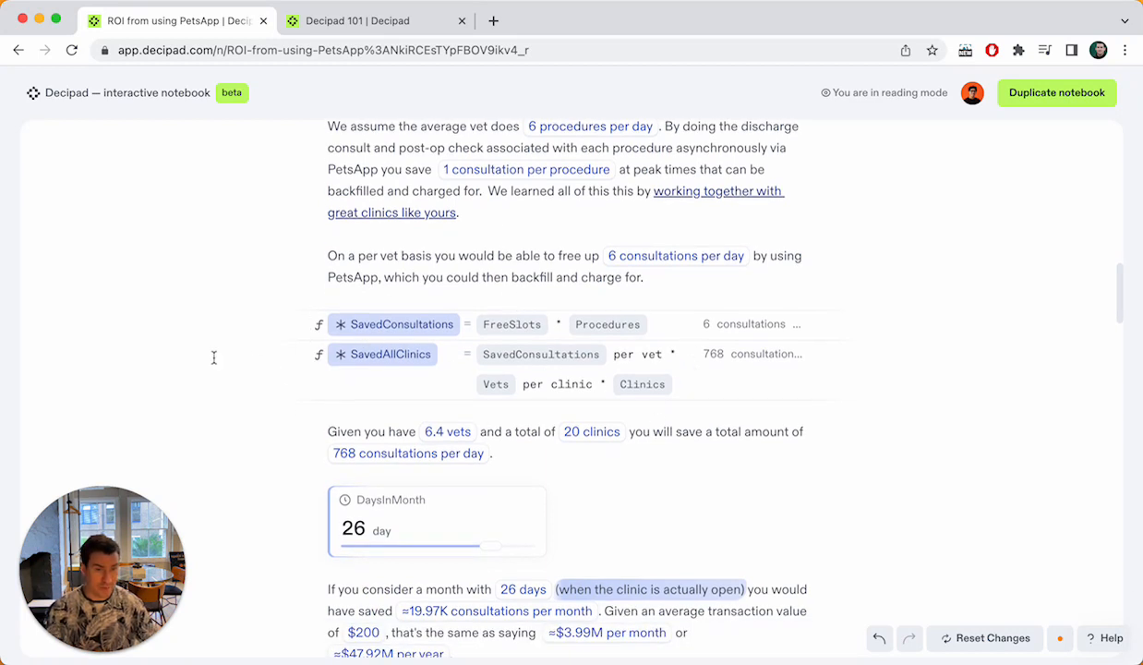
scroll(265, 377, down, 3)
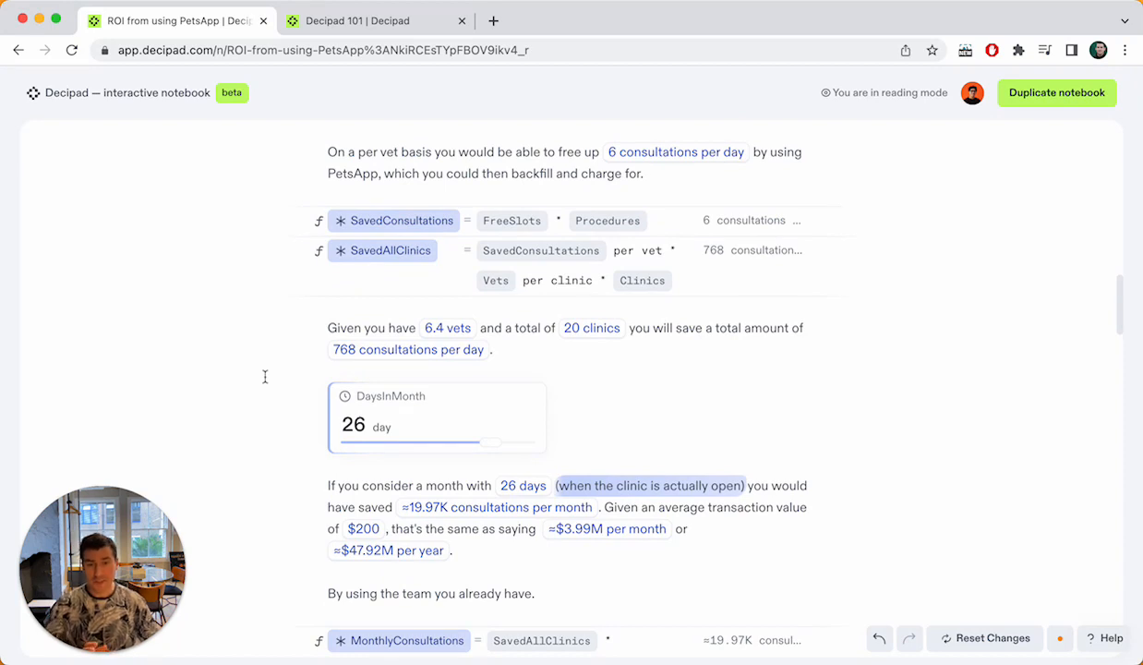
scroll(264, 377, down, 6)
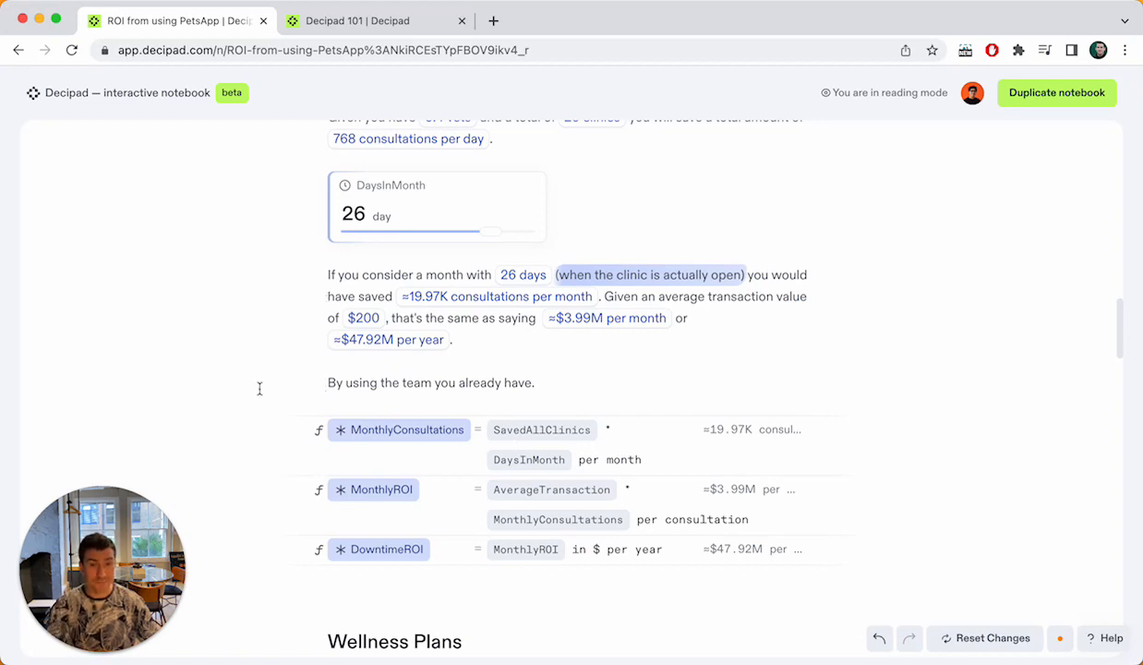
Step: Switch to the Decipad 101 notebook and look through the full list of insertable blocks, from model to writing blocks
click(343, 26)
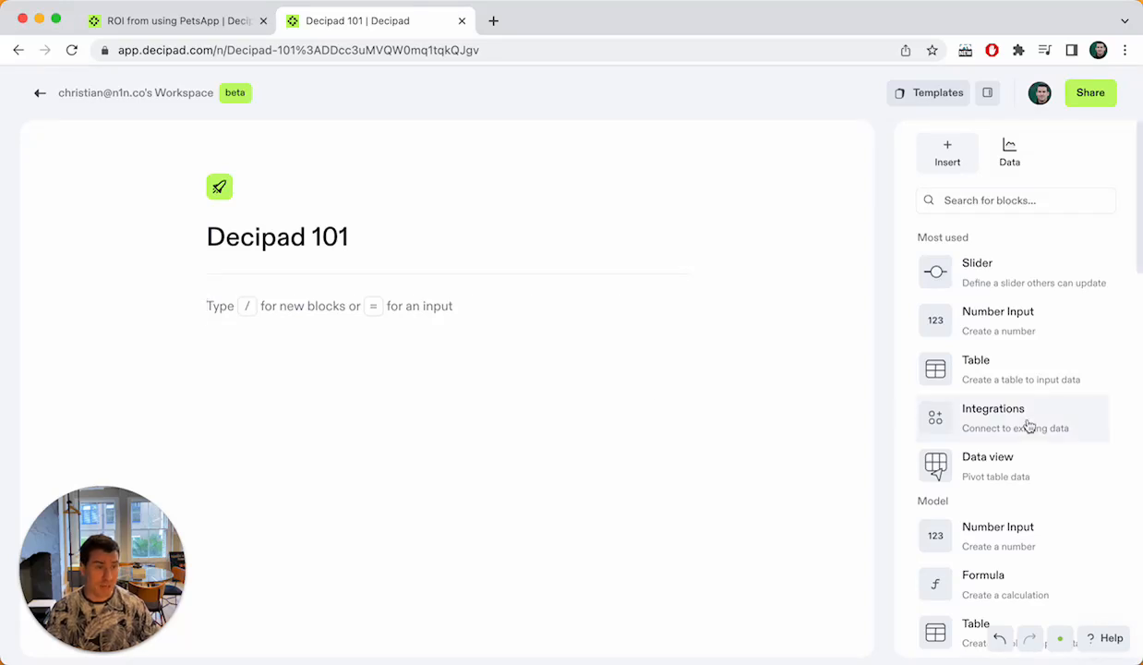
scroll(1028, 427, down, 5)
scroll(1028, 427, down, 8)
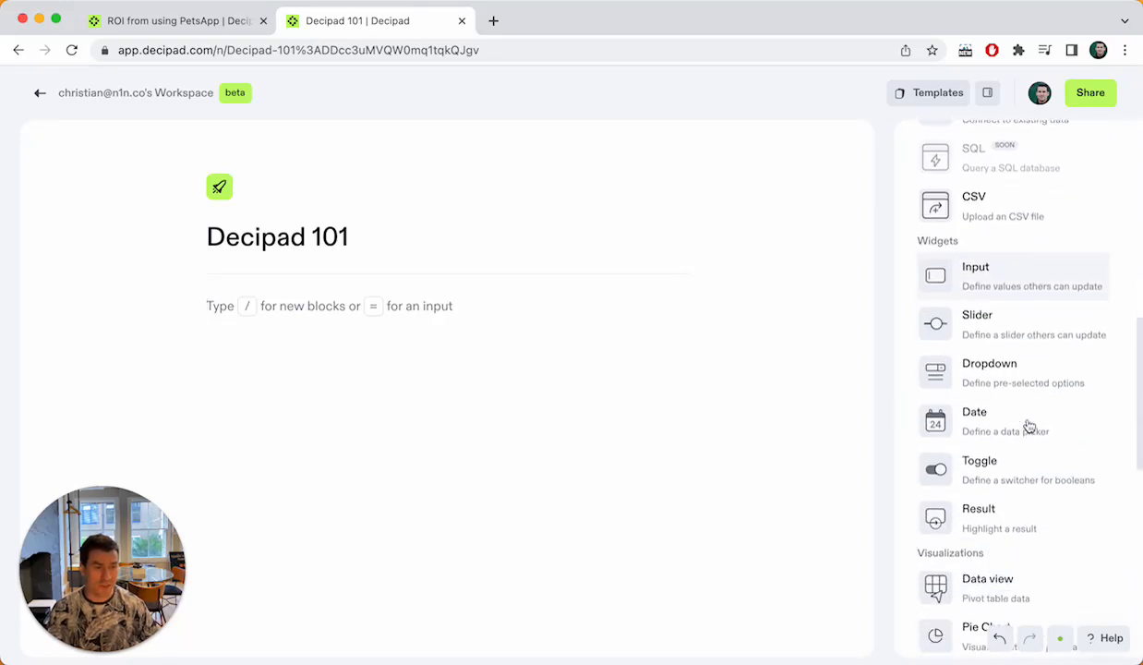
scroll(1023, 455, down, 6)
scroll(1008, 360, down, 6)
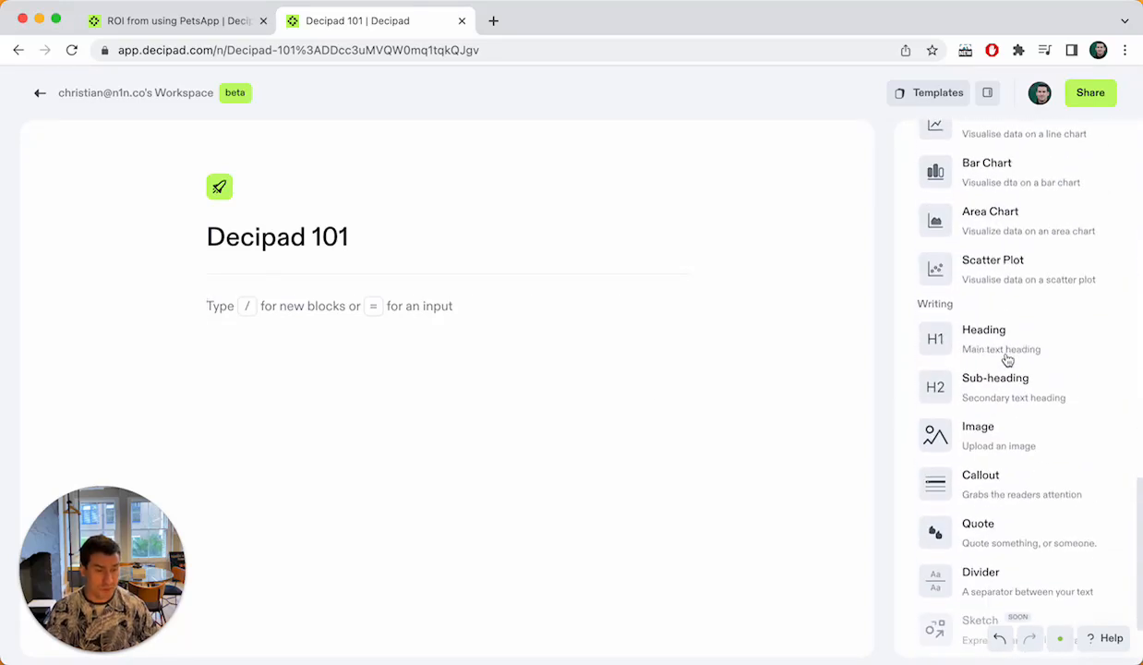
scroll(1007, 420, down, 2)
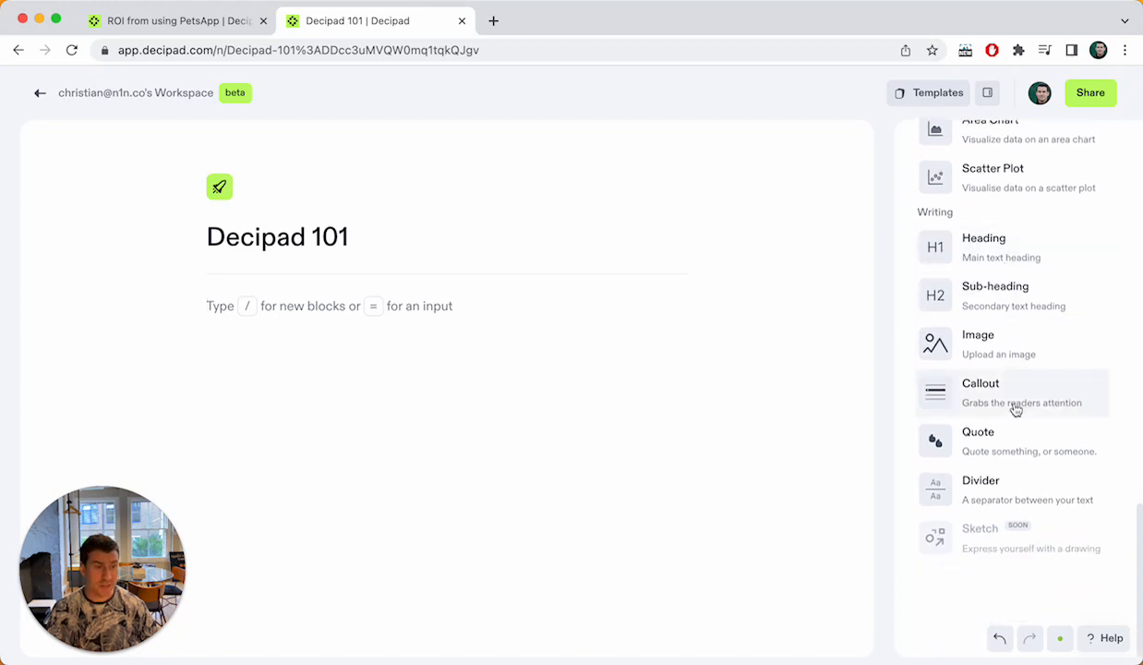
scroll(1013, 417, up, 20)
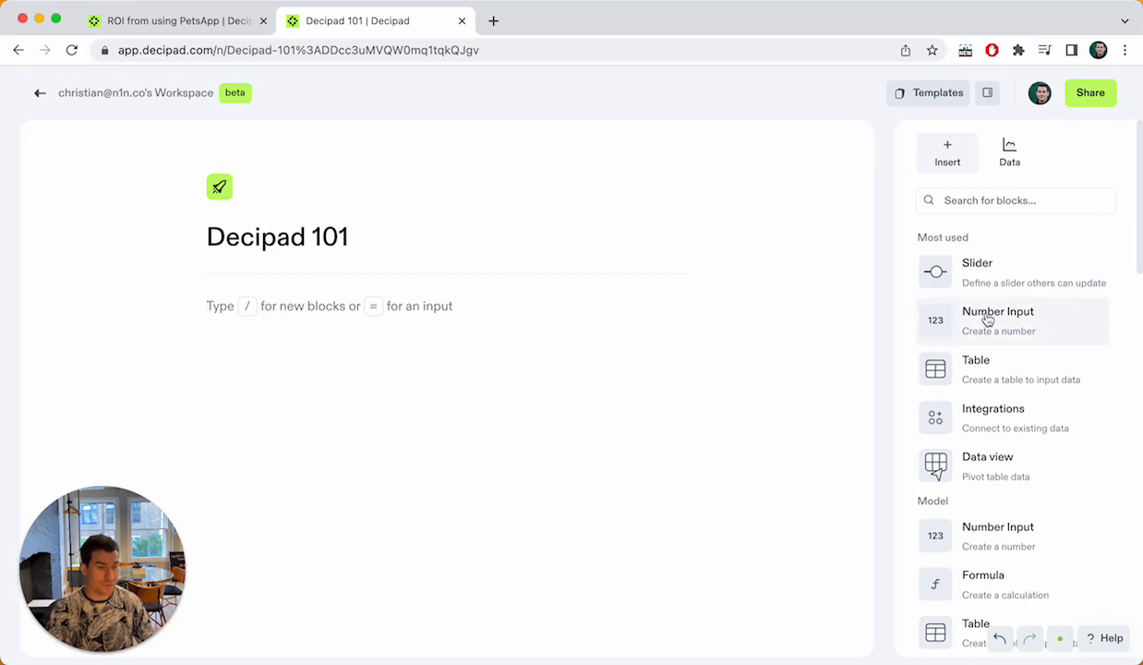
Step: Search the available blocks for "number" and insert a Number Input into the notebook
click(995, 201)
text(number)
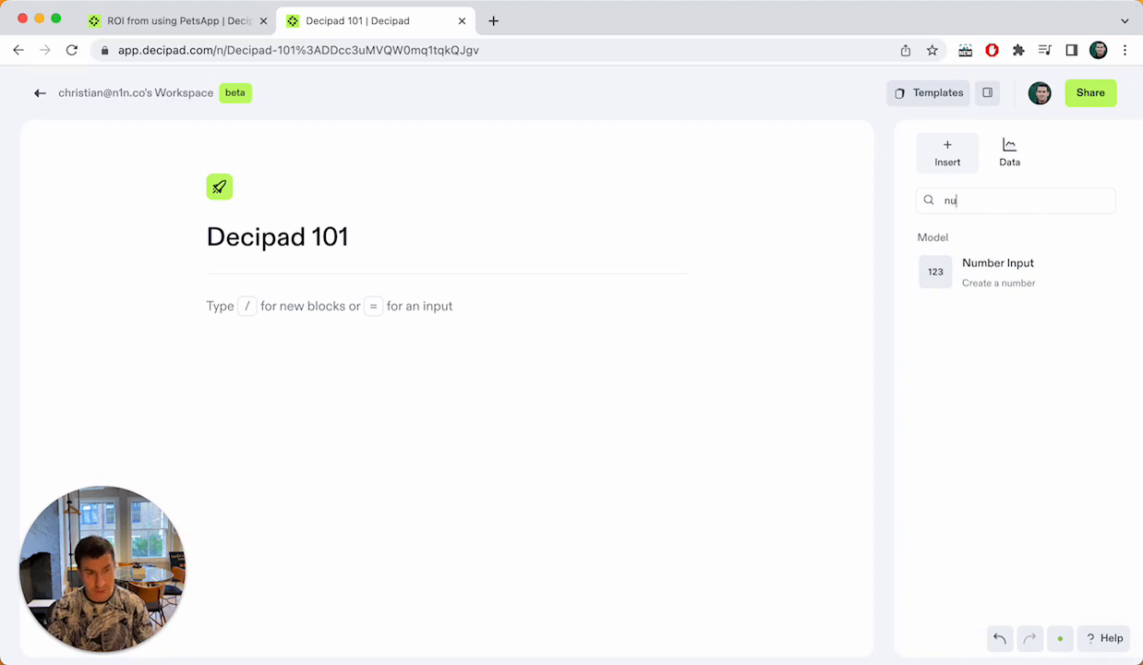
click(998, 277)
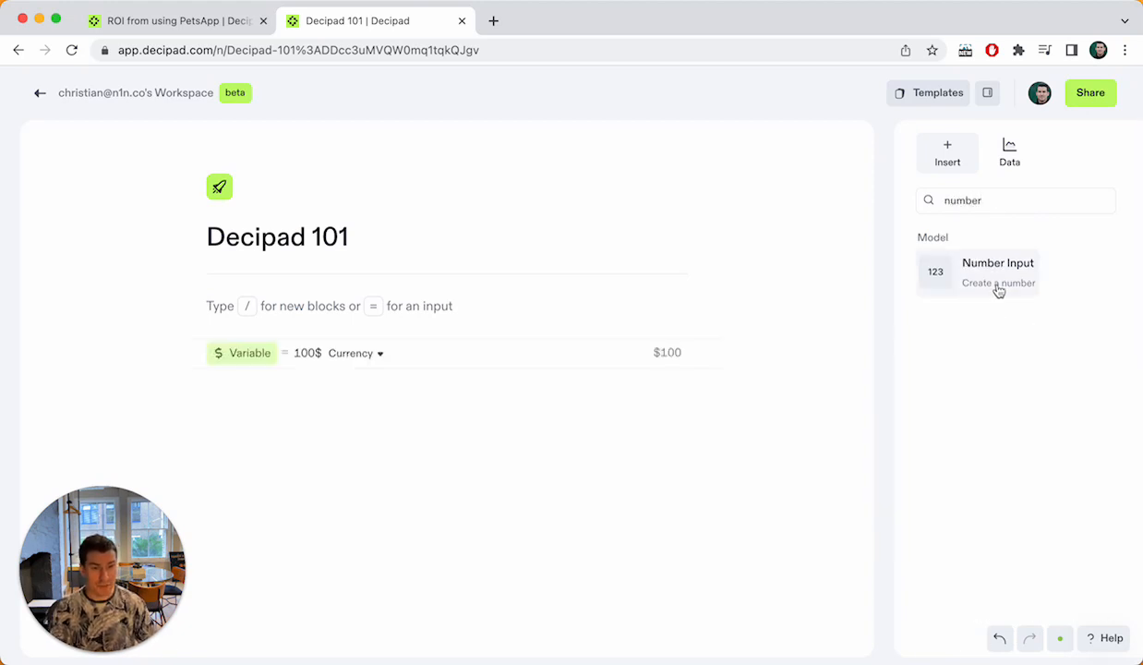
Step: Add a second Number Input block directly below the first variable
click(251, 387)
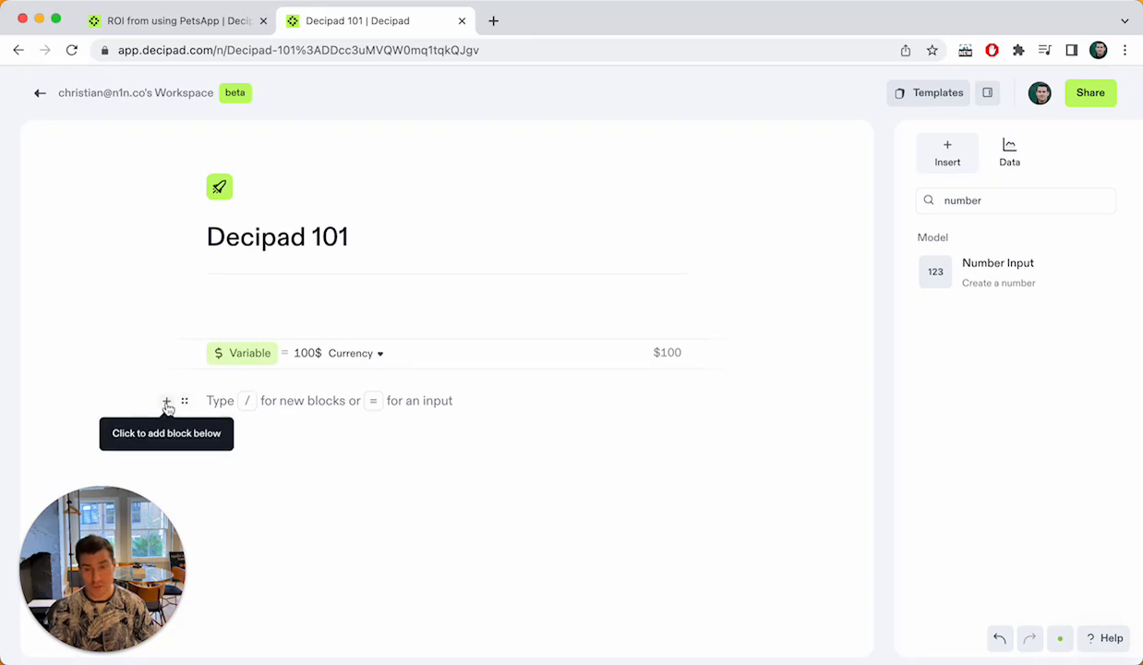
click(167, 407)
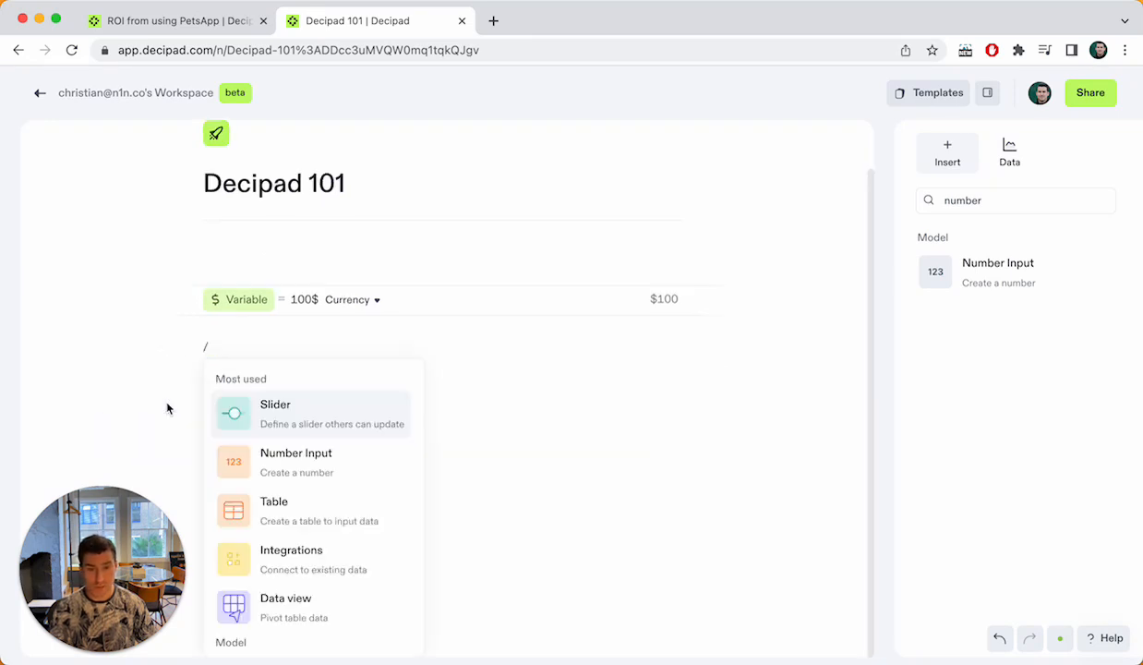
click(329, 465)
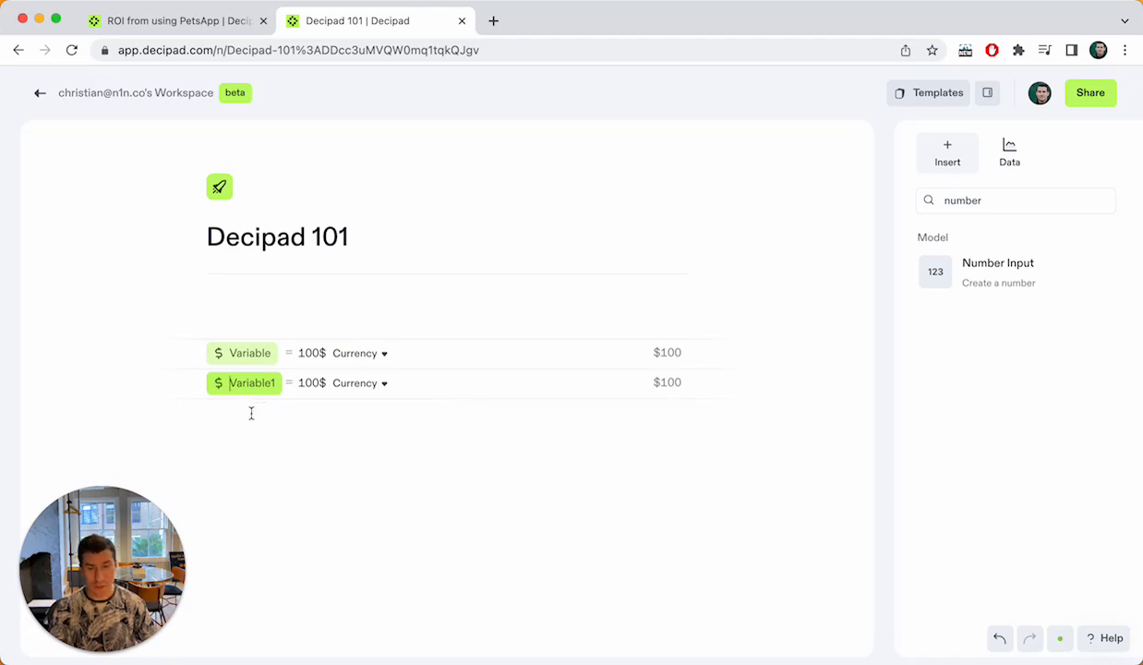
Step: Add a third and a fourth Number Input below the existing variables in the notebook
click(301, 416)
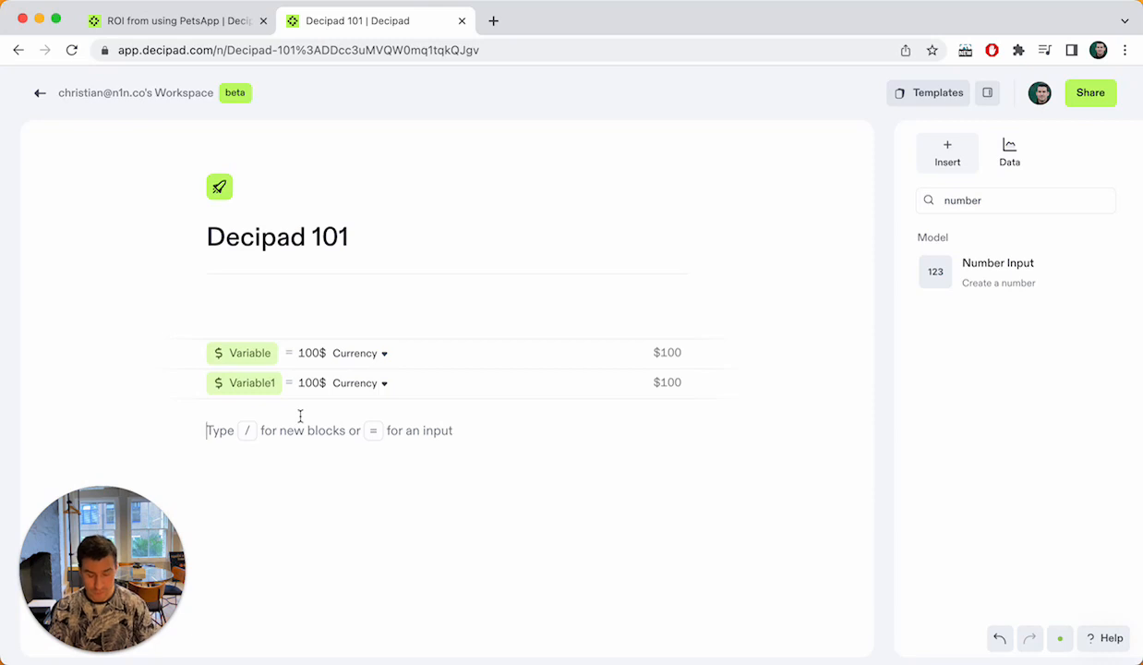
text(/)
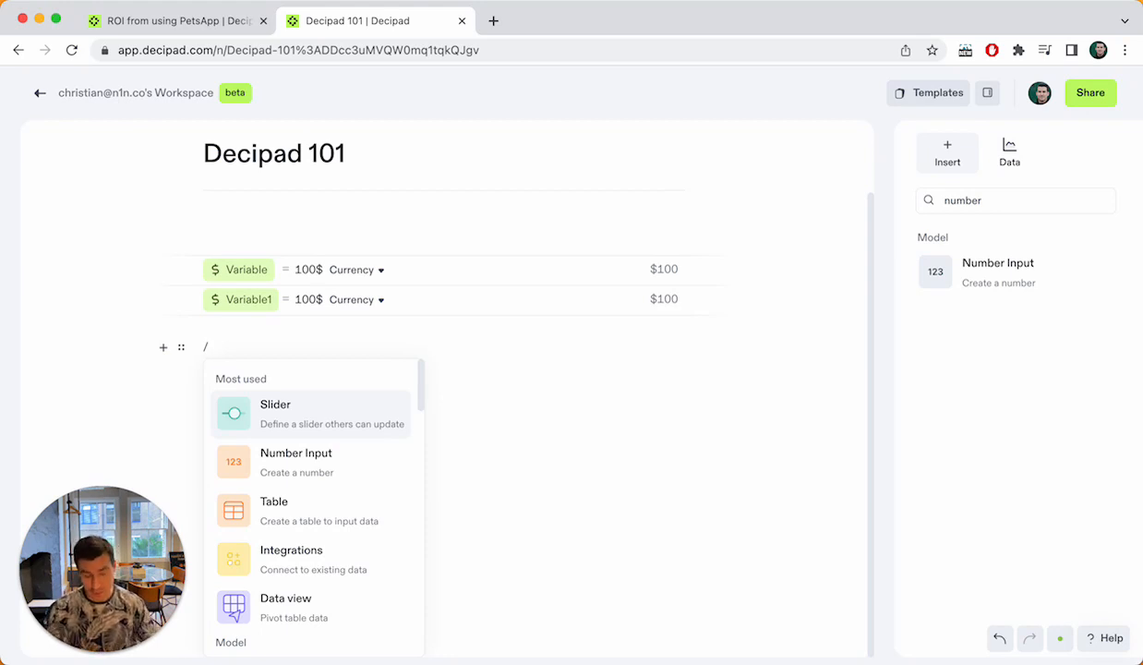
click(341, 455)
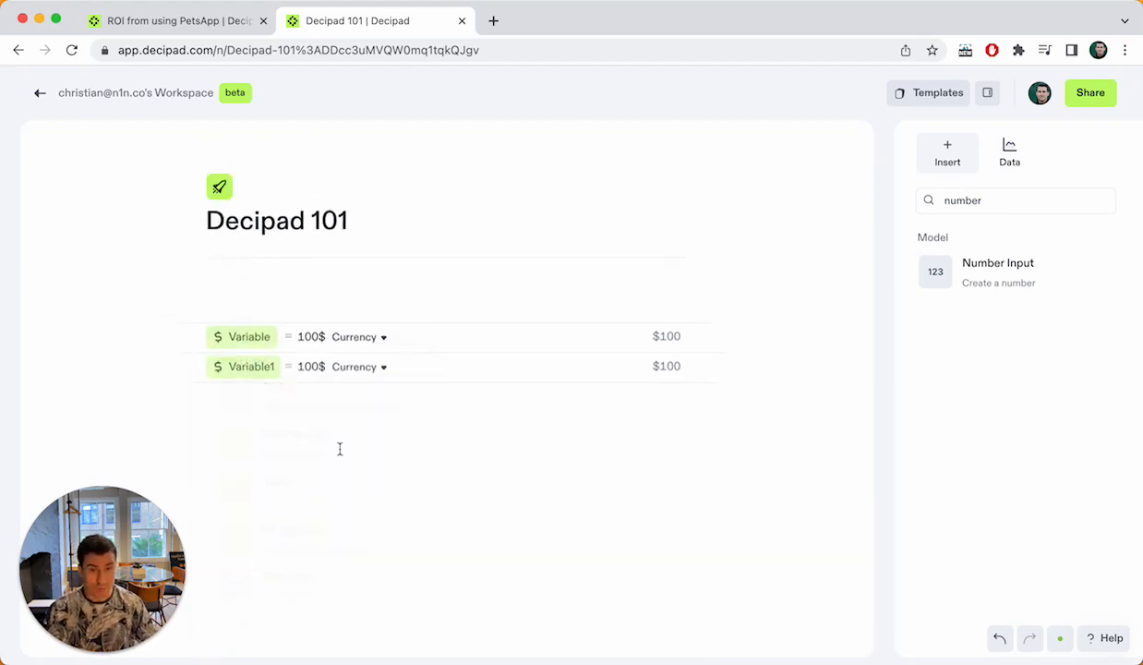
click(274, 452)
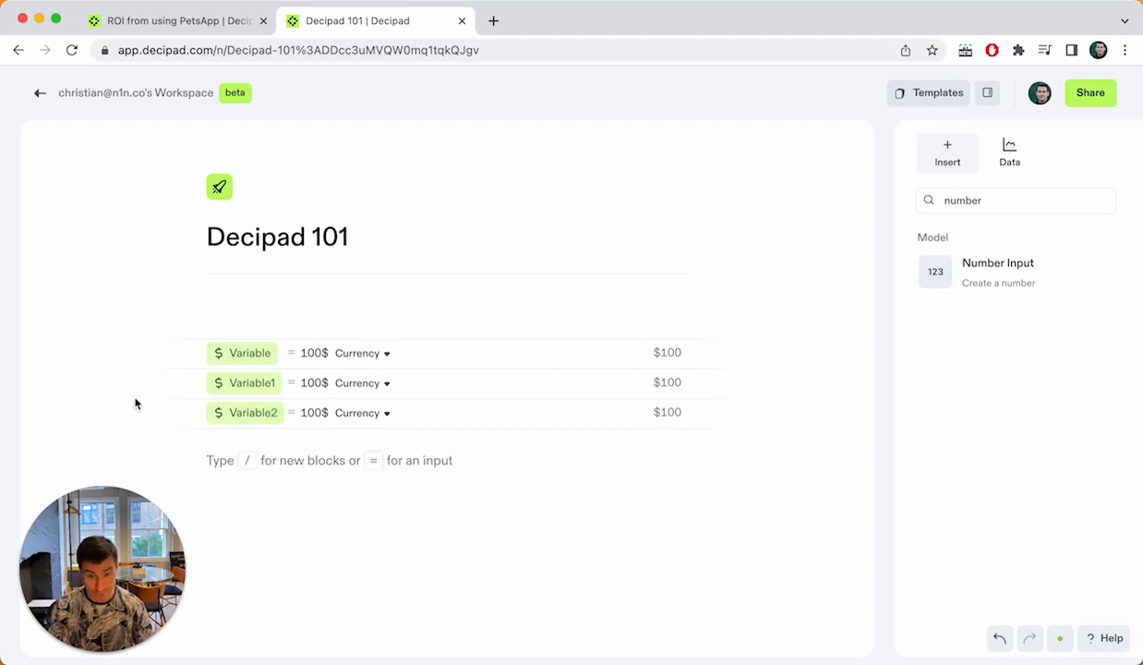
key(=)
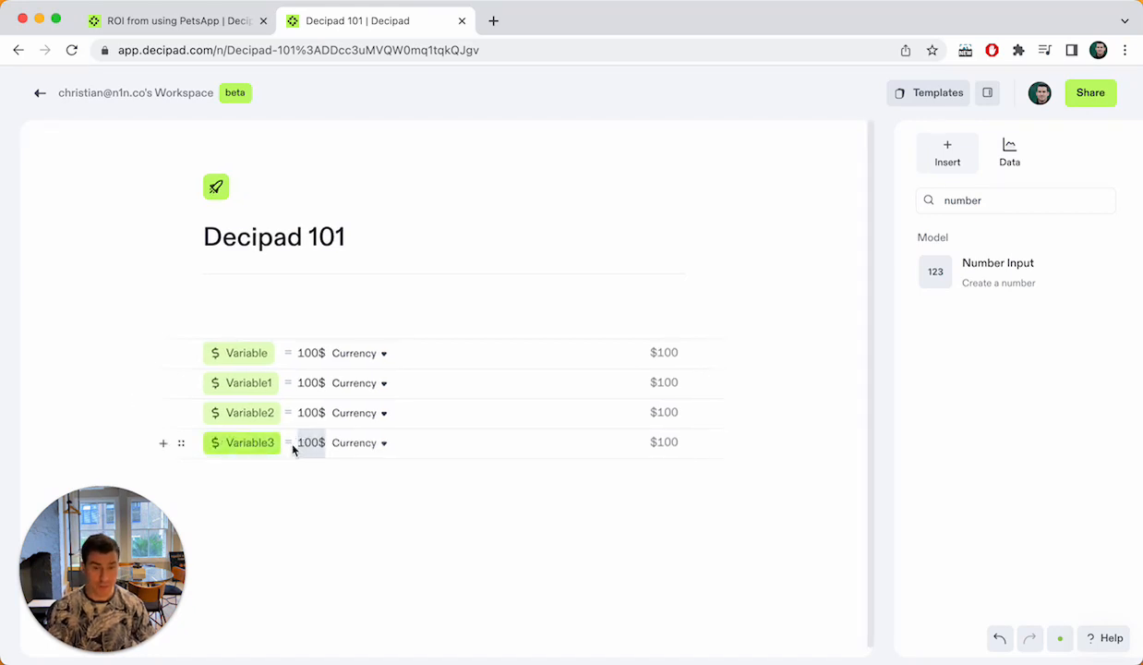
click(274, 479)
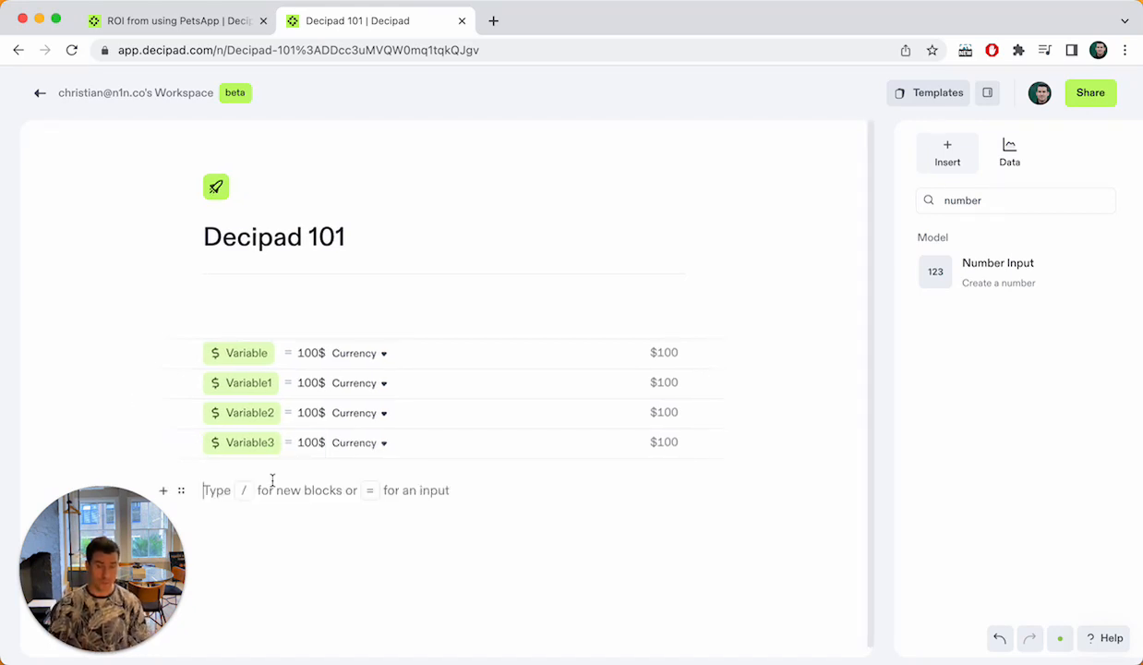
scroll(272, 481, down, 1)
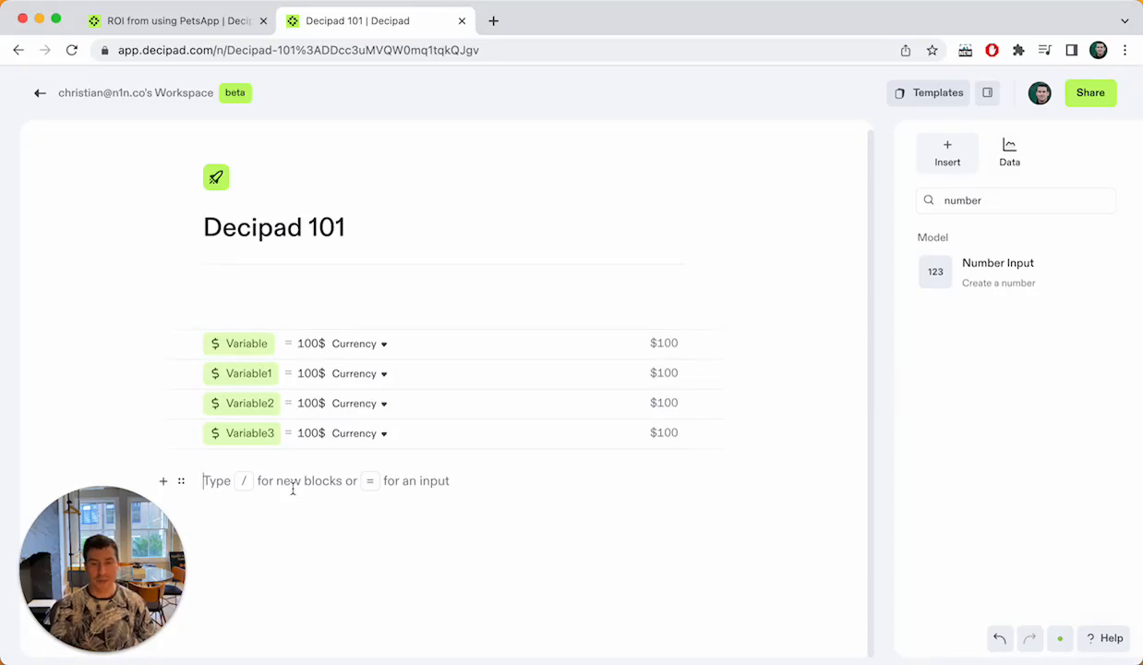
Step: Inspect the parts of the first variable by highlighting its name, its amount and its currency unit
double_click(245, 343)
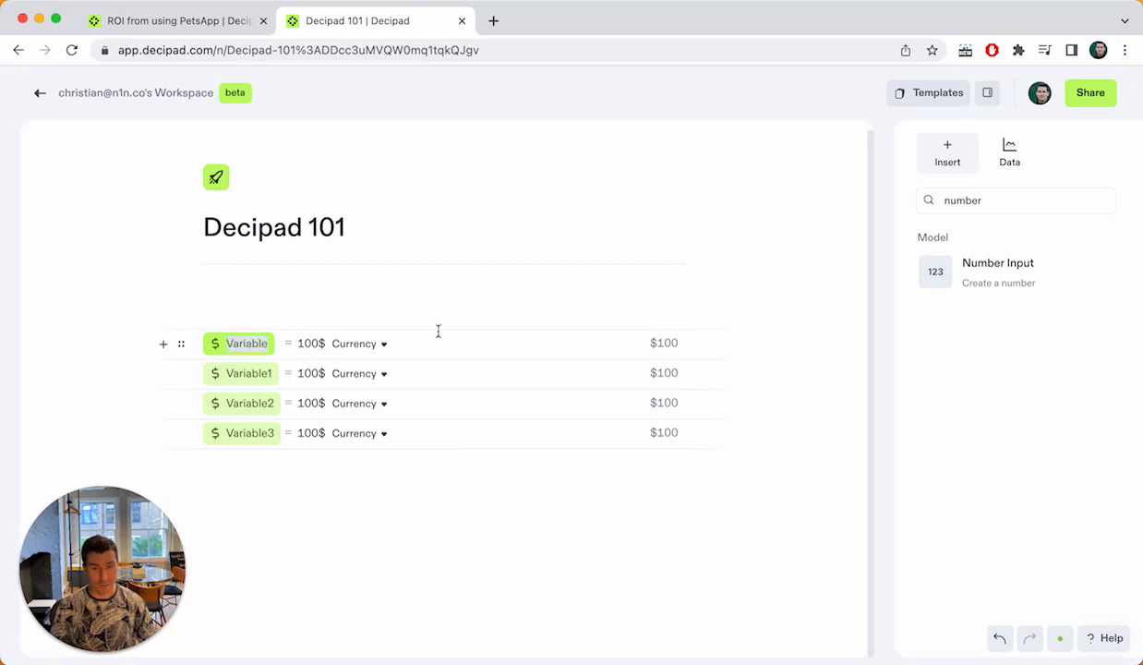
click(244, 346)
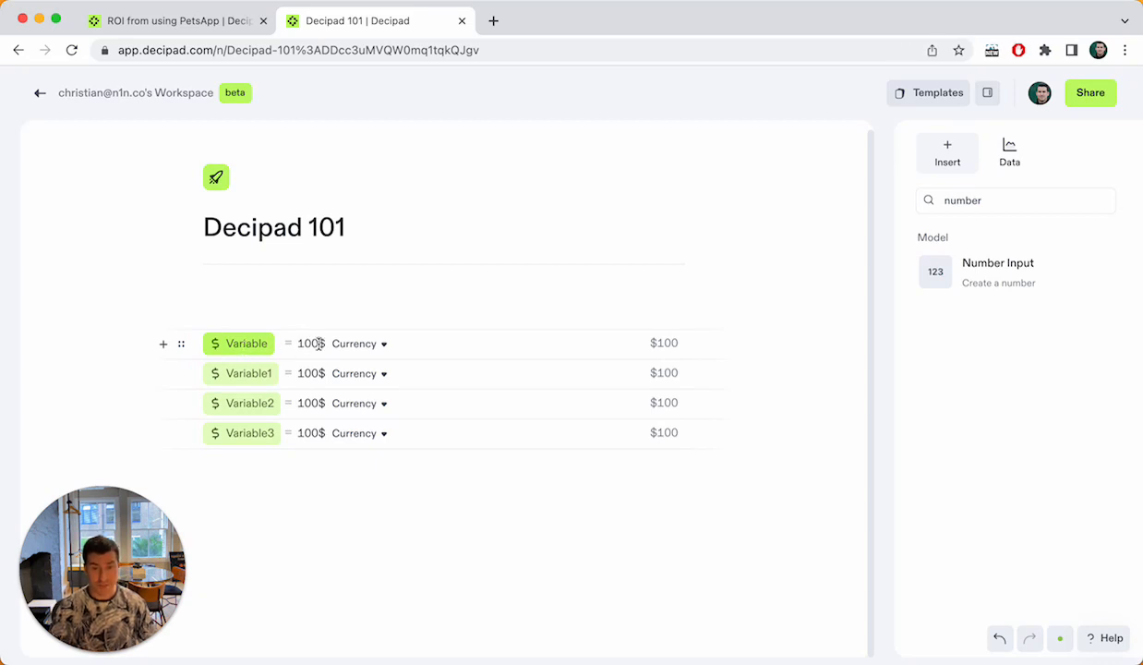
drag(318, 344, 297, 343)
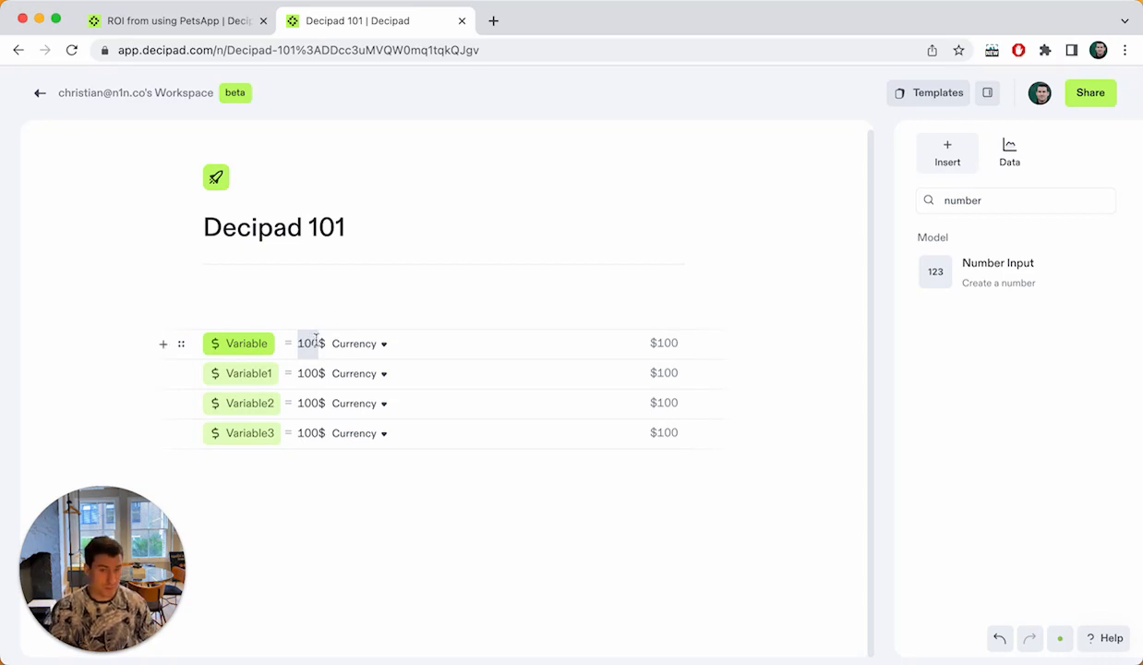
click(315, 342)
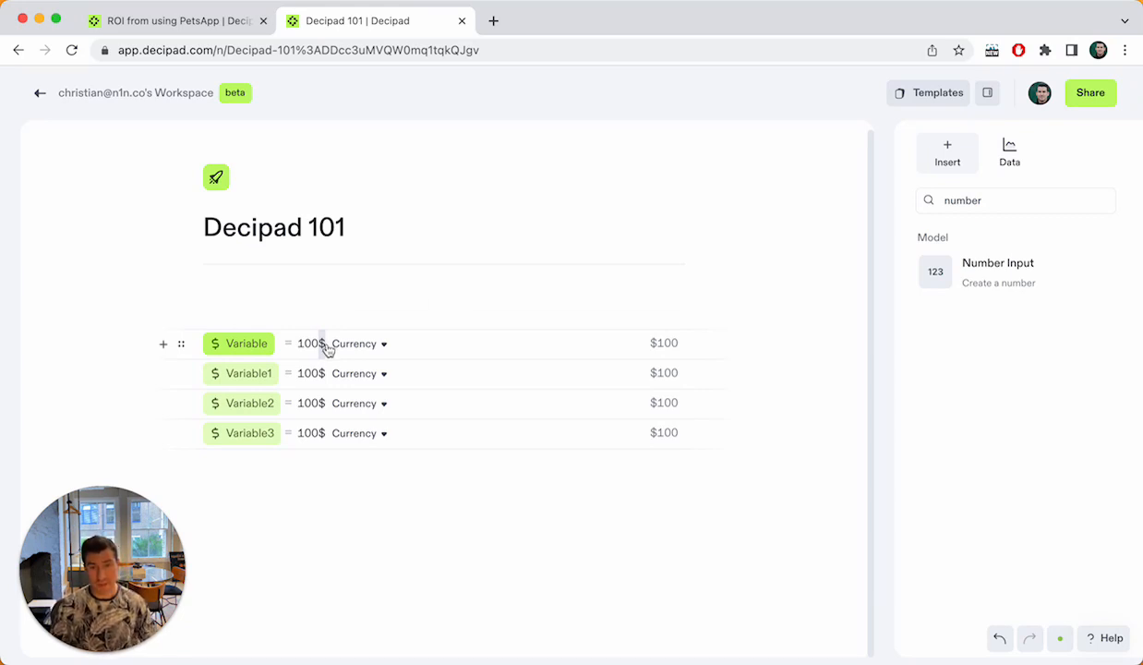
Step: Try kilometer as the first variable's distance unit and switch it back to $
click(357, 347)
mouse_move(391, 454)
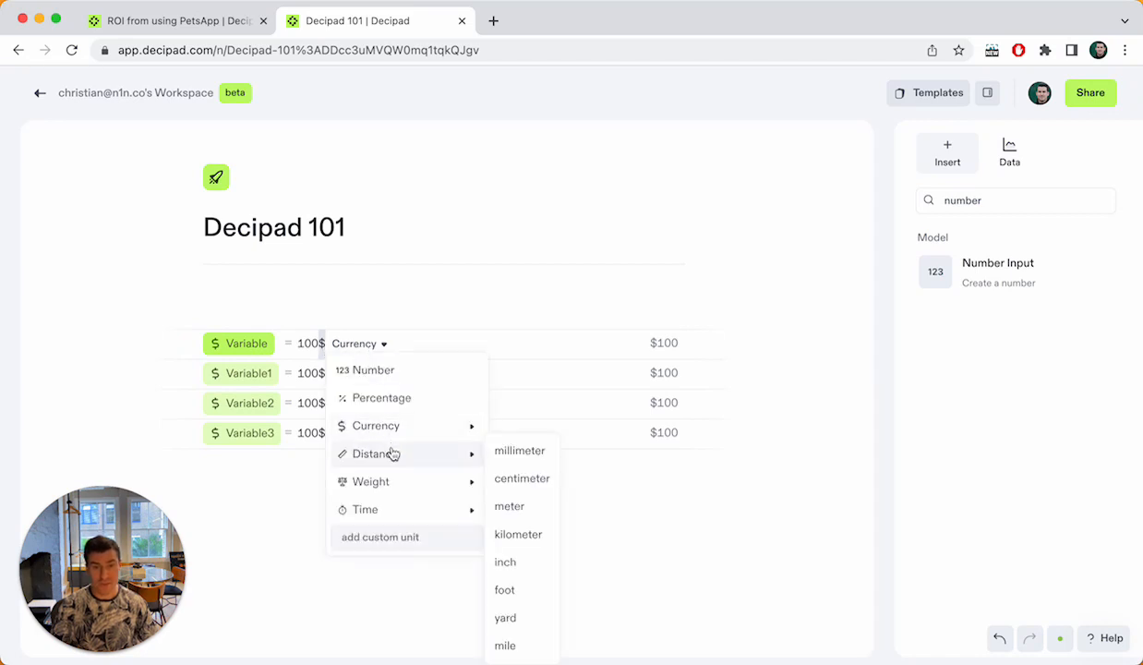
click(518, 536)
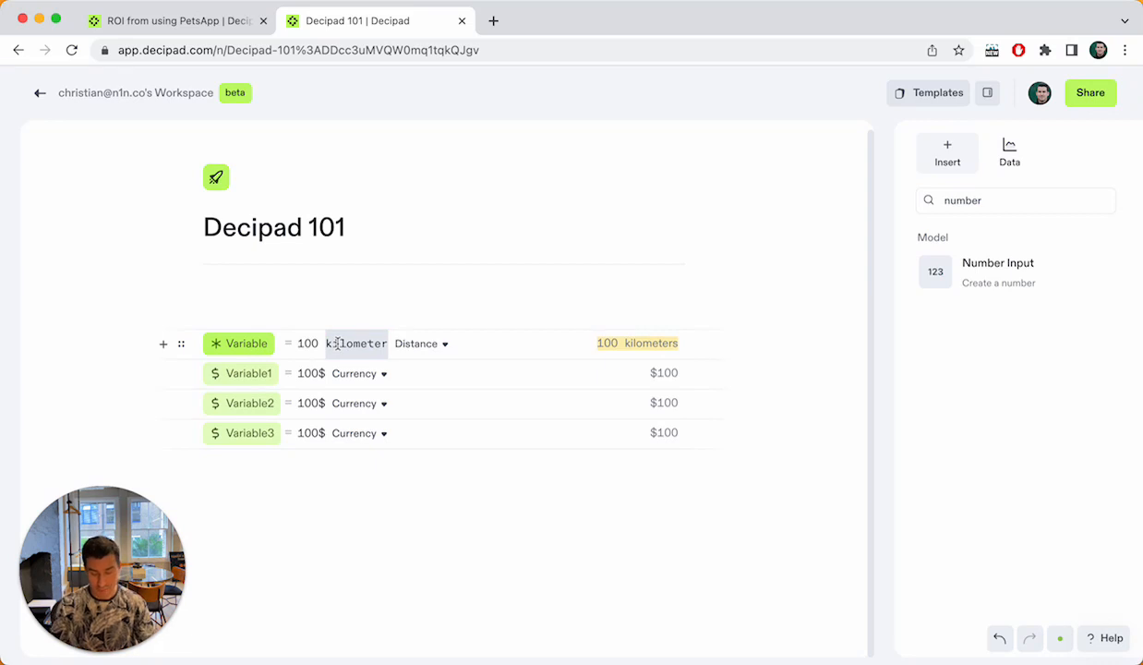
text($)
key(shift+Left)
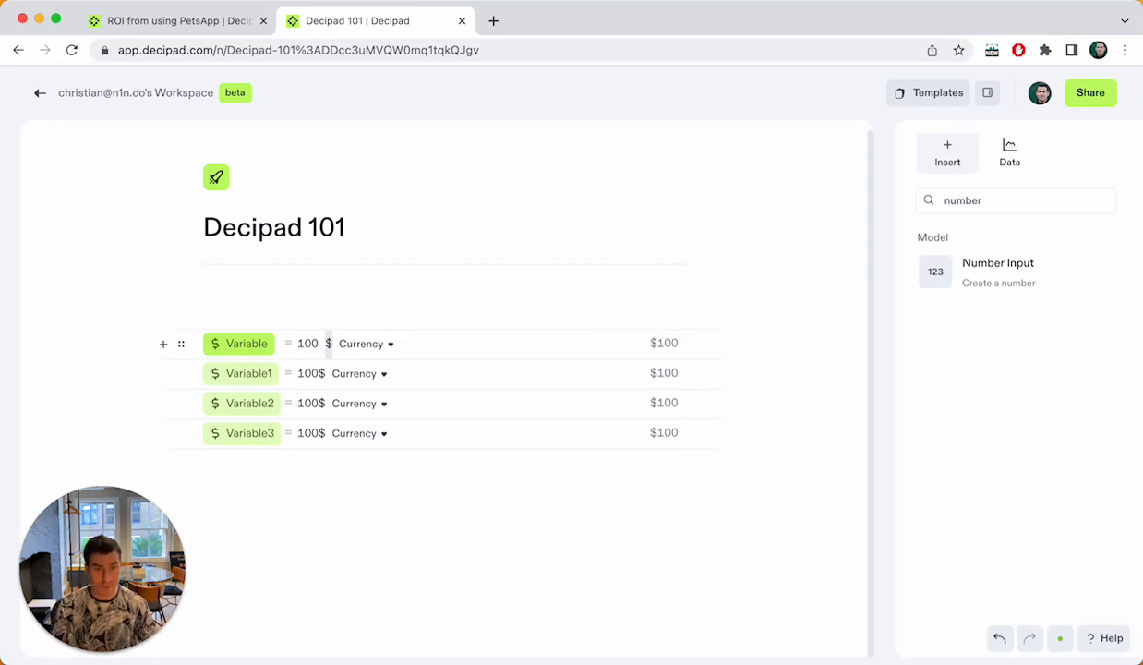
text(kilometer)
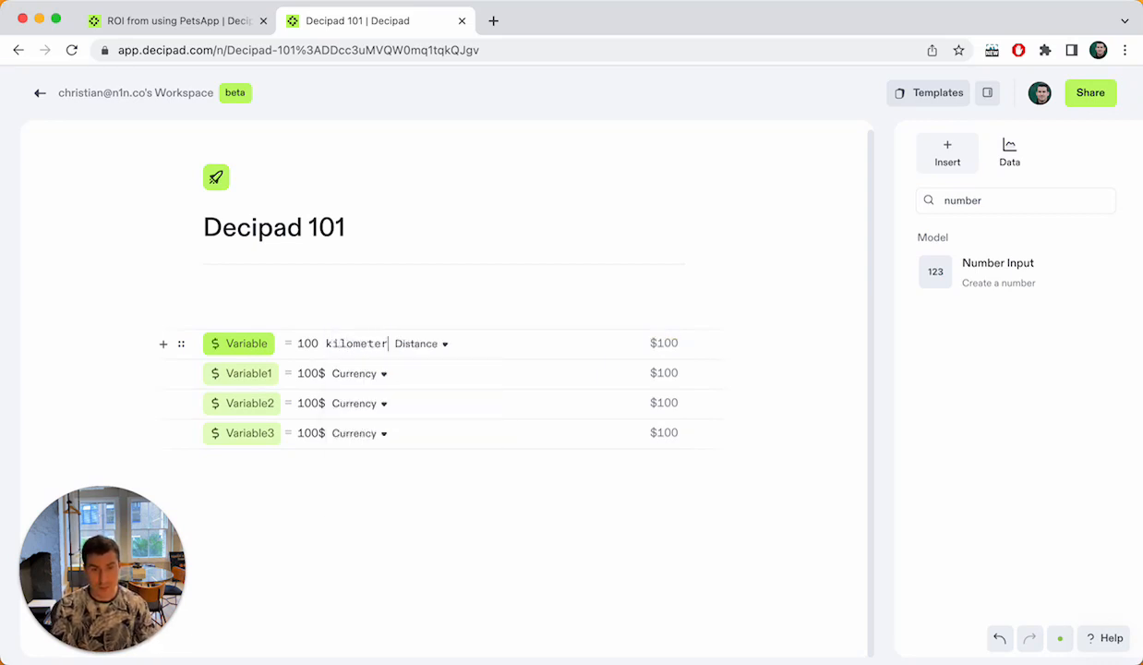
key(alt+shift+Left)
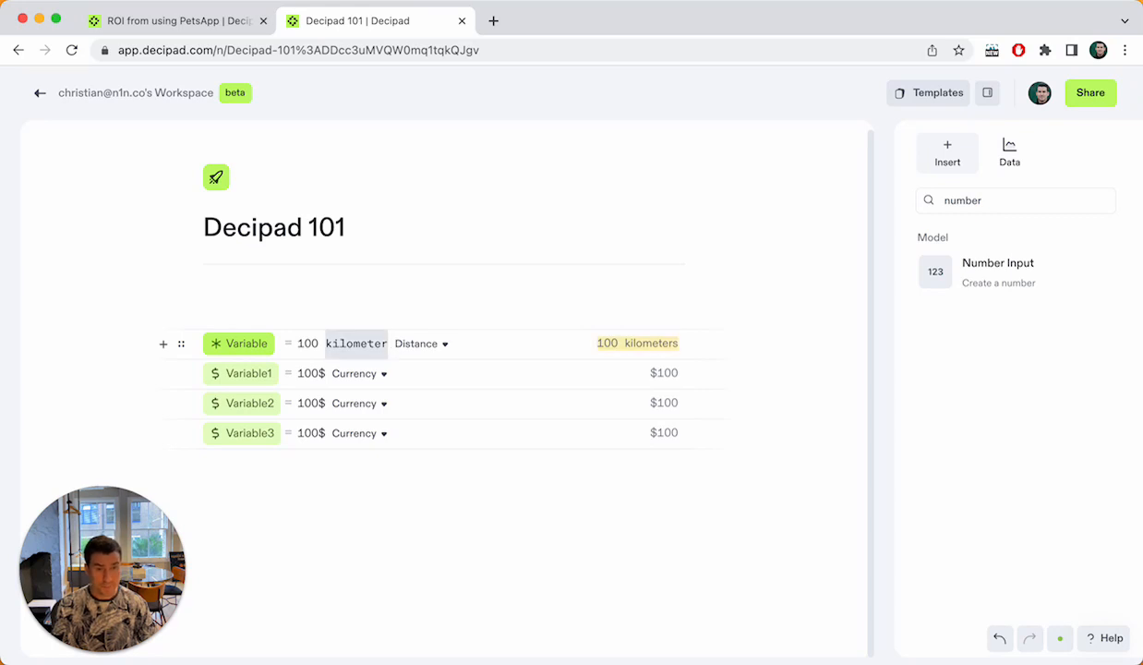
text($)
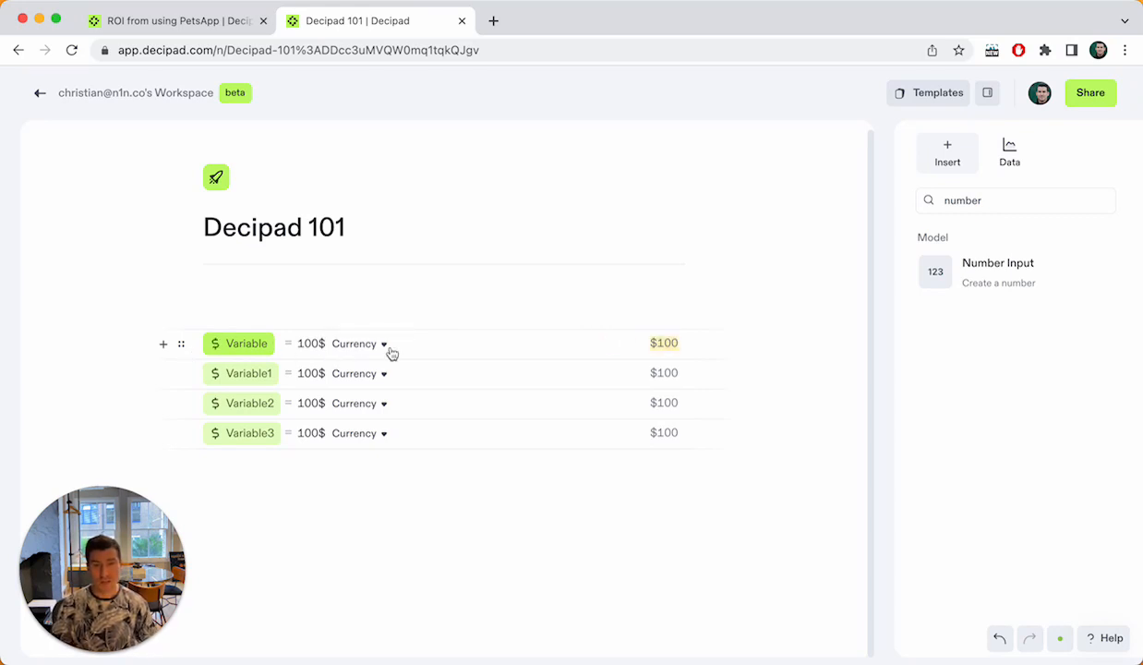
mouse_move(667, 344)
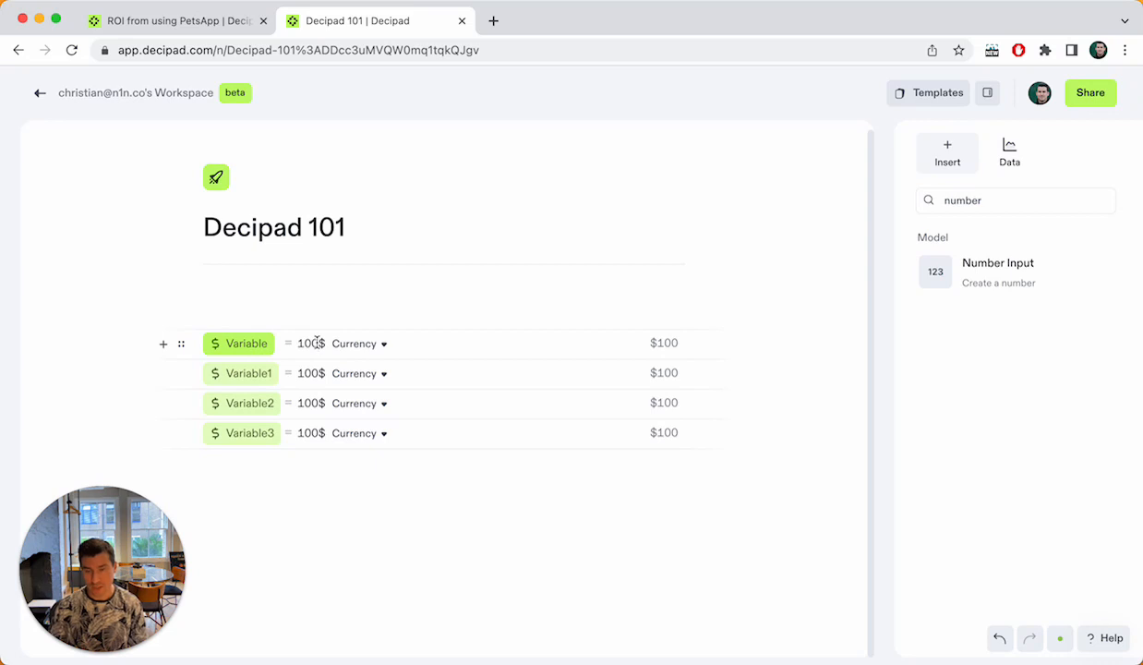
Step: Rename the first variable to Income and set its value to 2500$
double_click(250, 343)
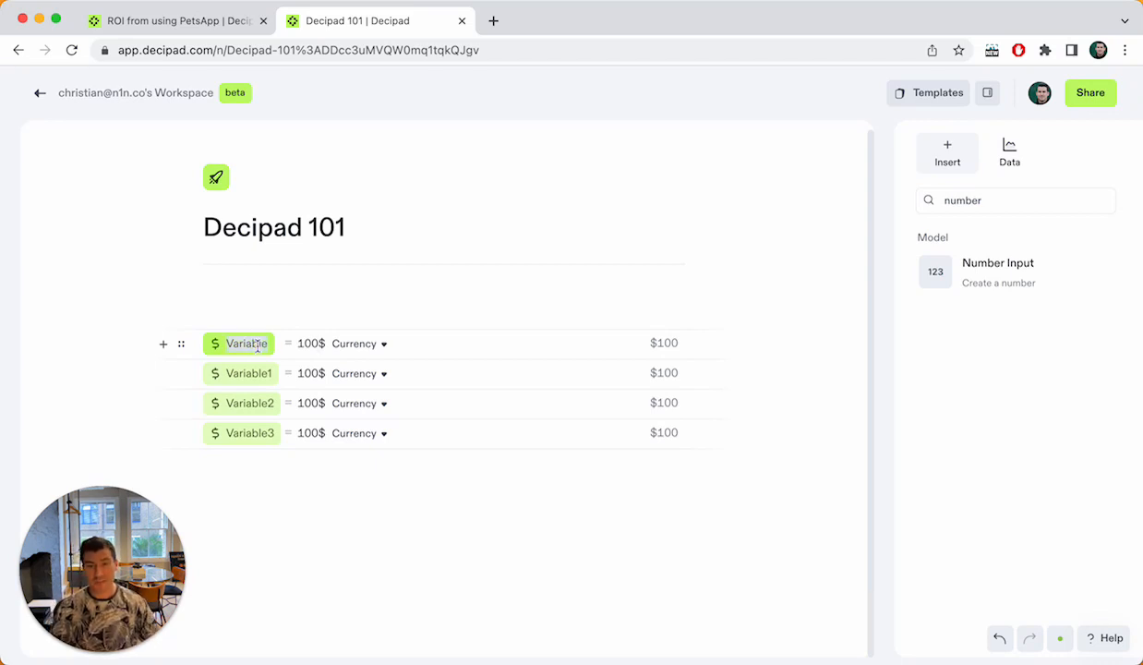
text(Income)
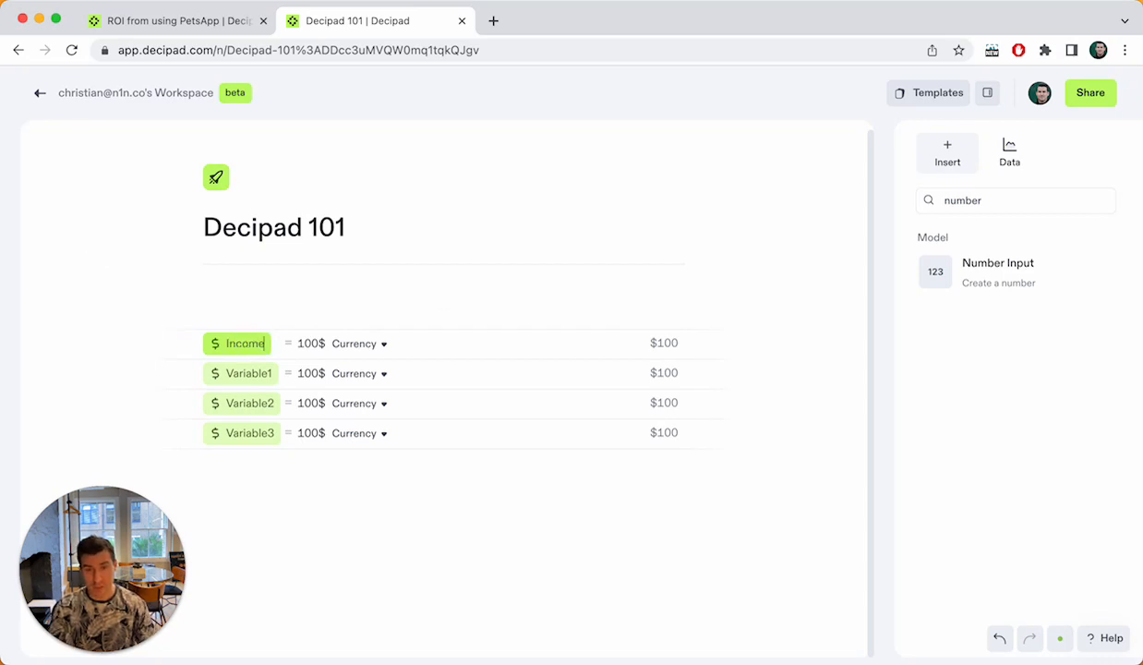
key(Tab)
text(2500)
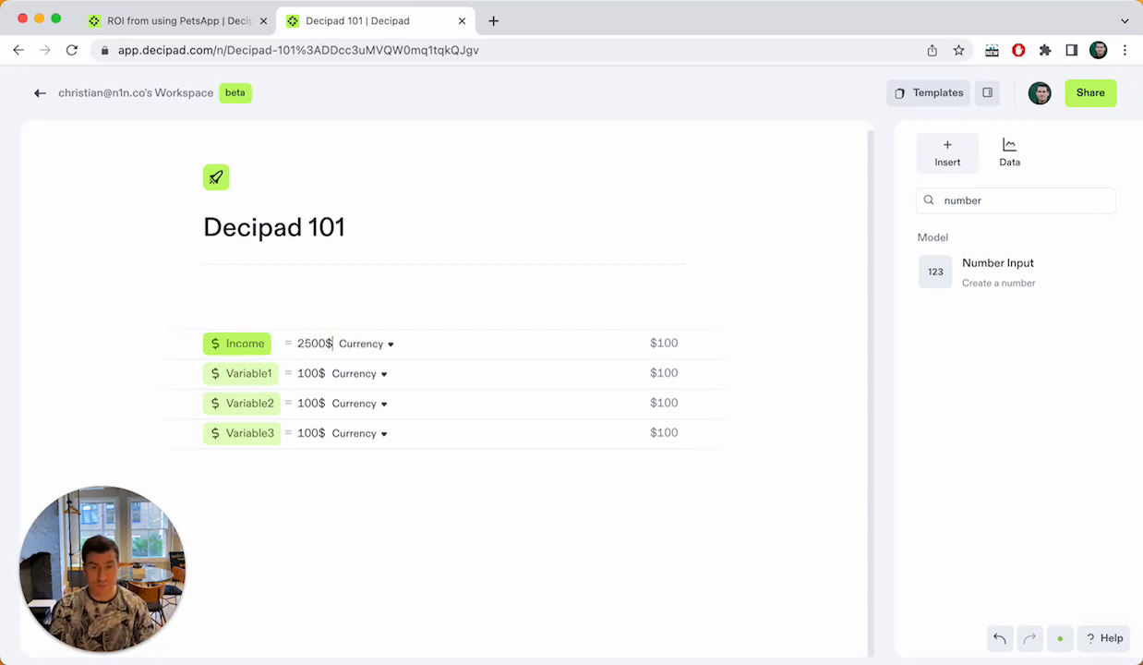
Step: Rename the second variable to Expenses and set its value to 1100$
double_click(237, 373)
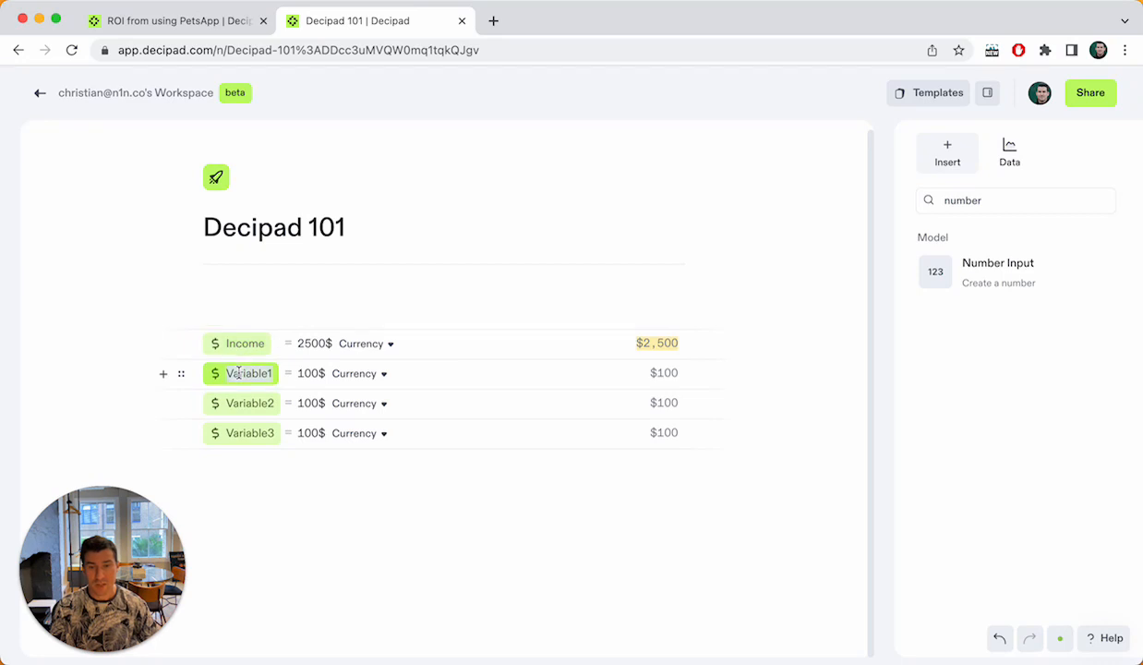
text(Expenses)
key(Tab)
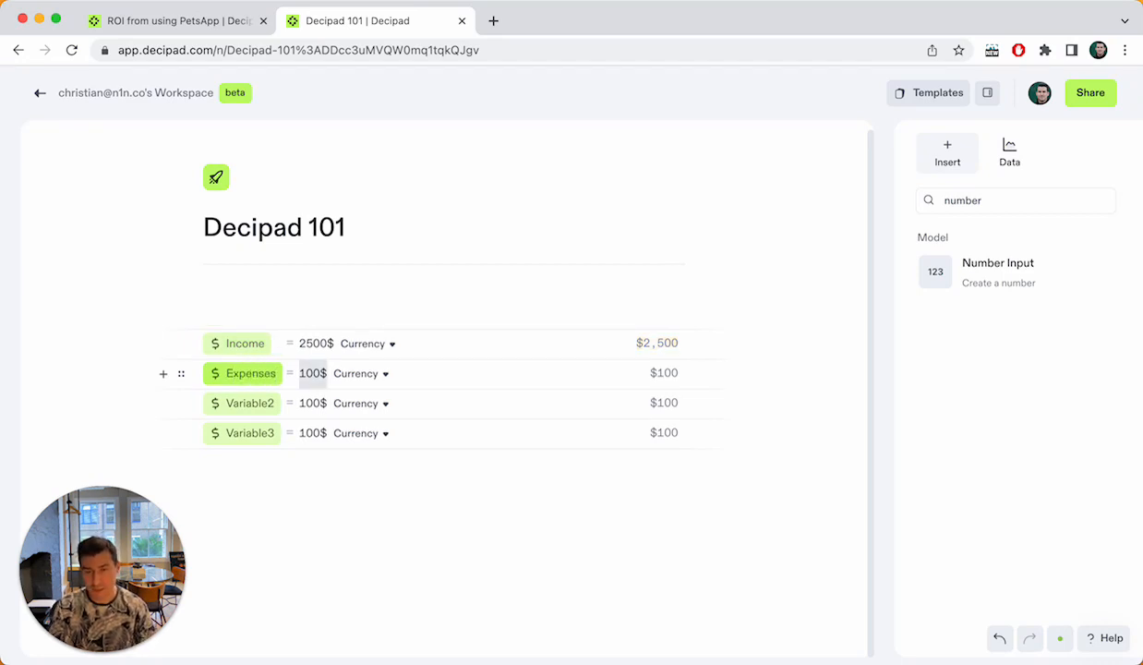
key(BackSpace)
text(1100)
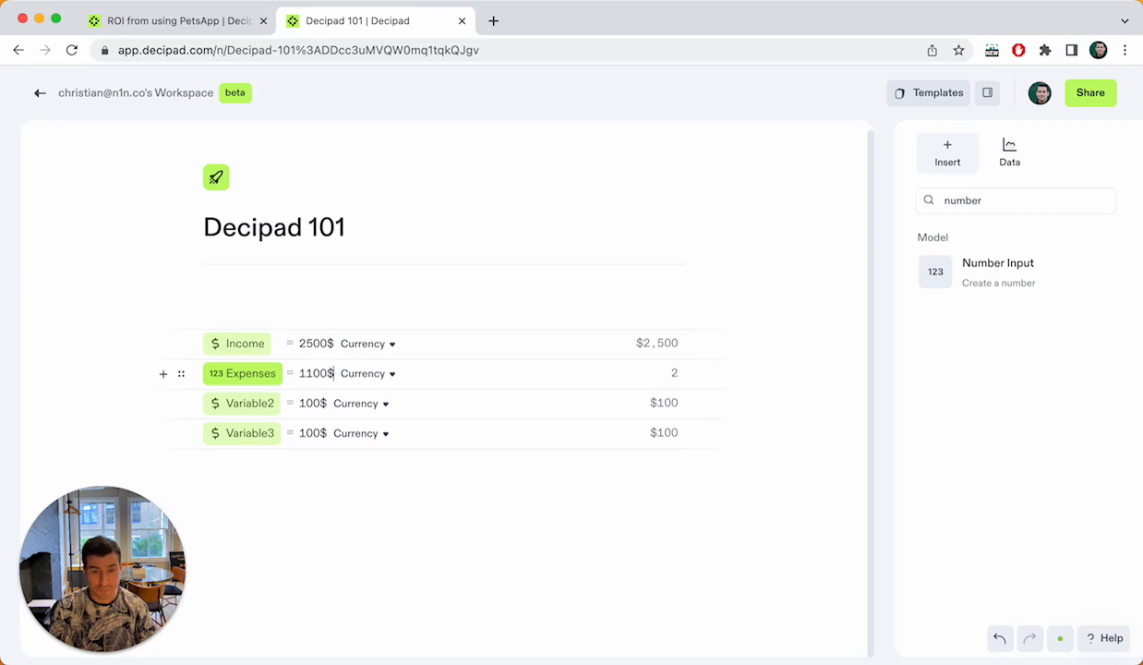
Step: Rename the third variable to SaveGoal and set its value to 5000$
double_click(263, 403)
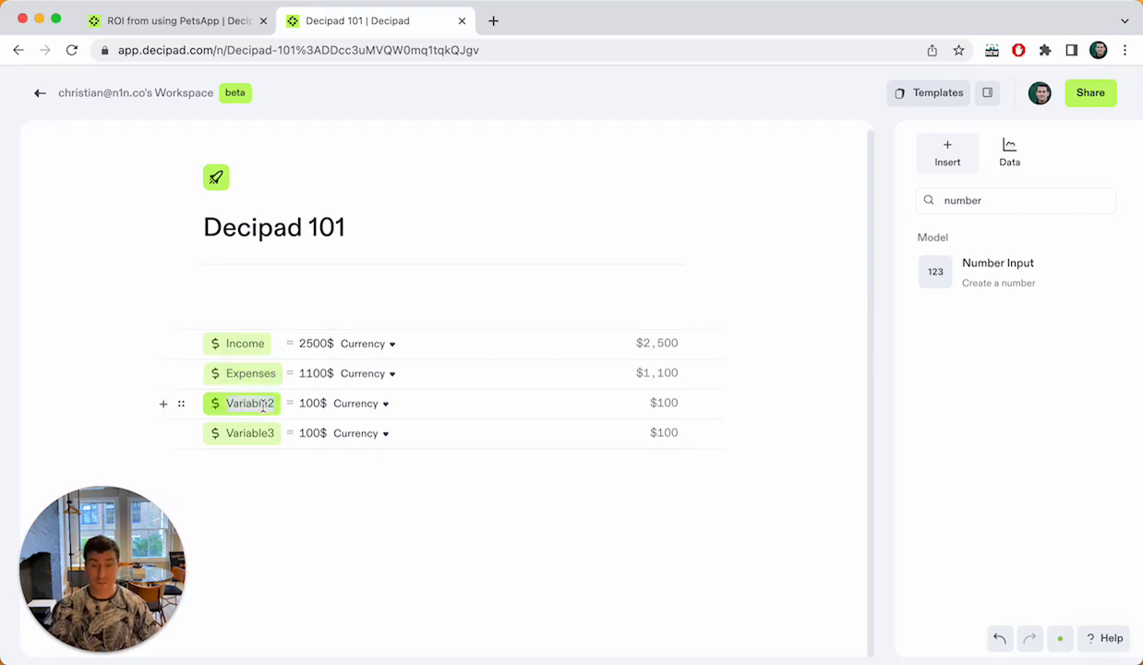
text(SaveGoal)
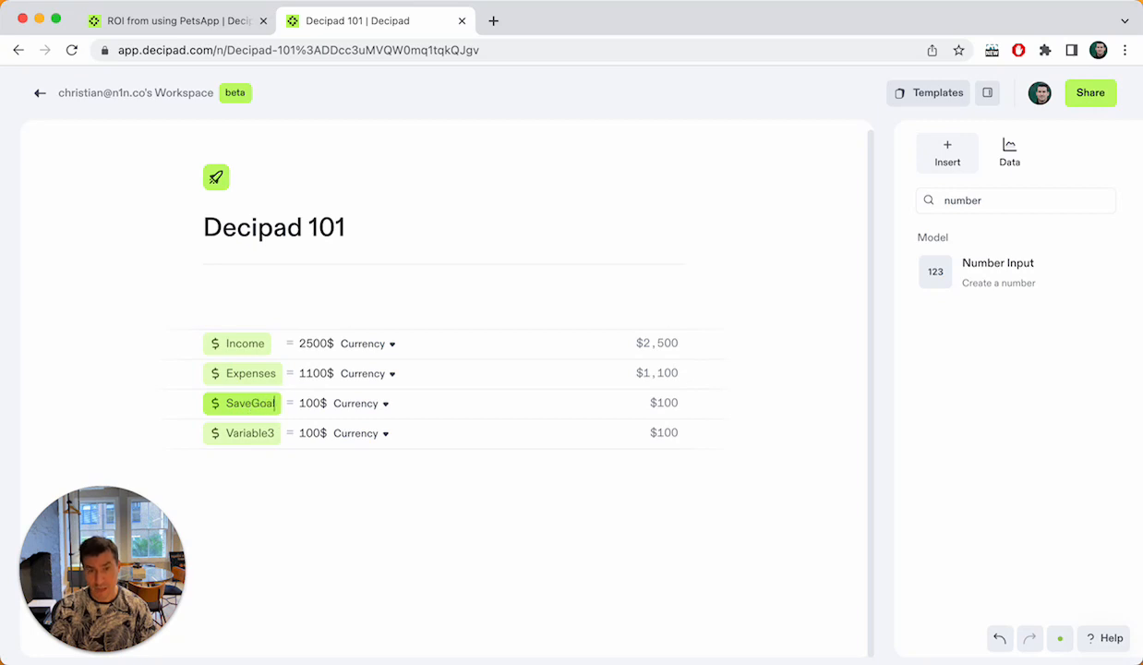
key(Tab)
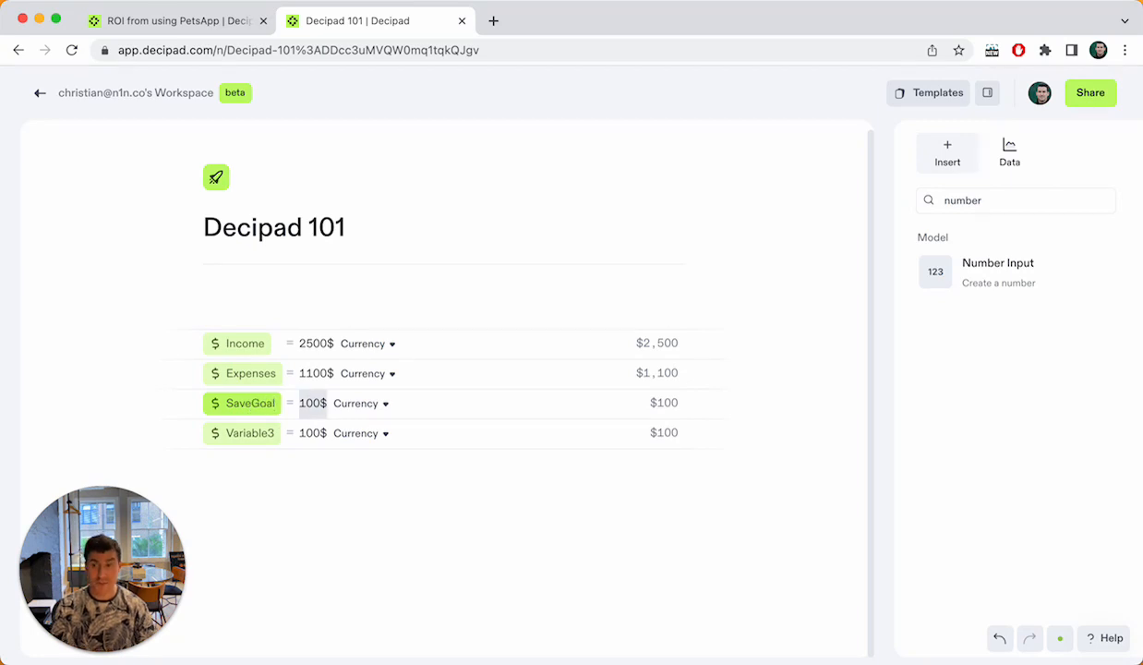
text(5000)
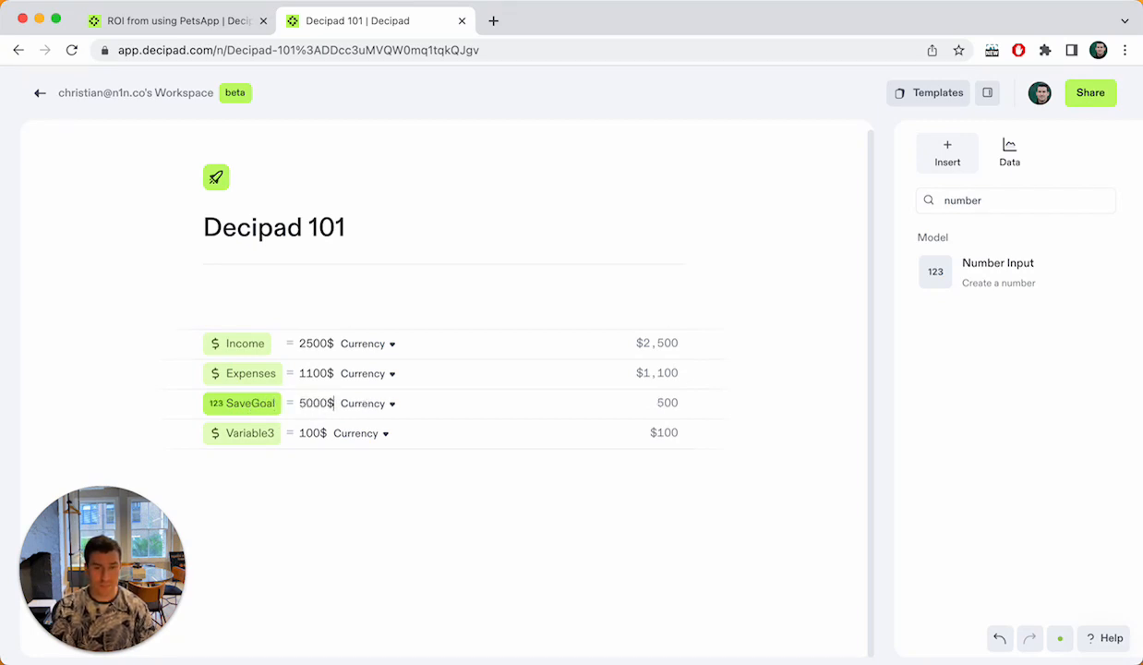
Step: Rename the fourth variable to Budget
click(244, 434)
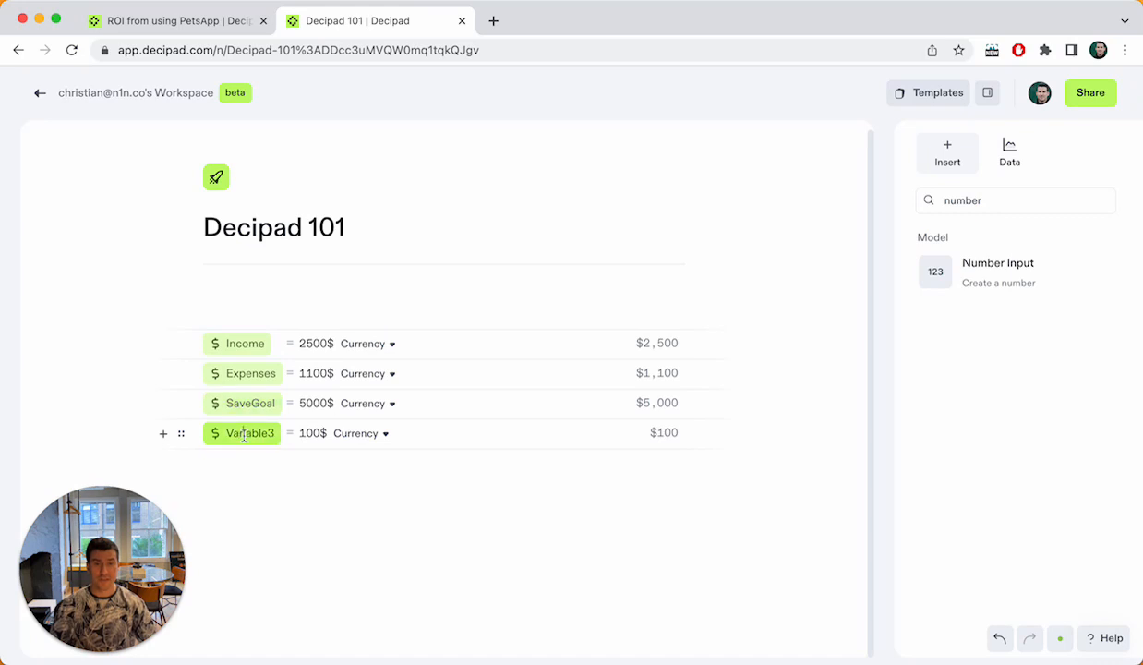
double_click(244, 434)
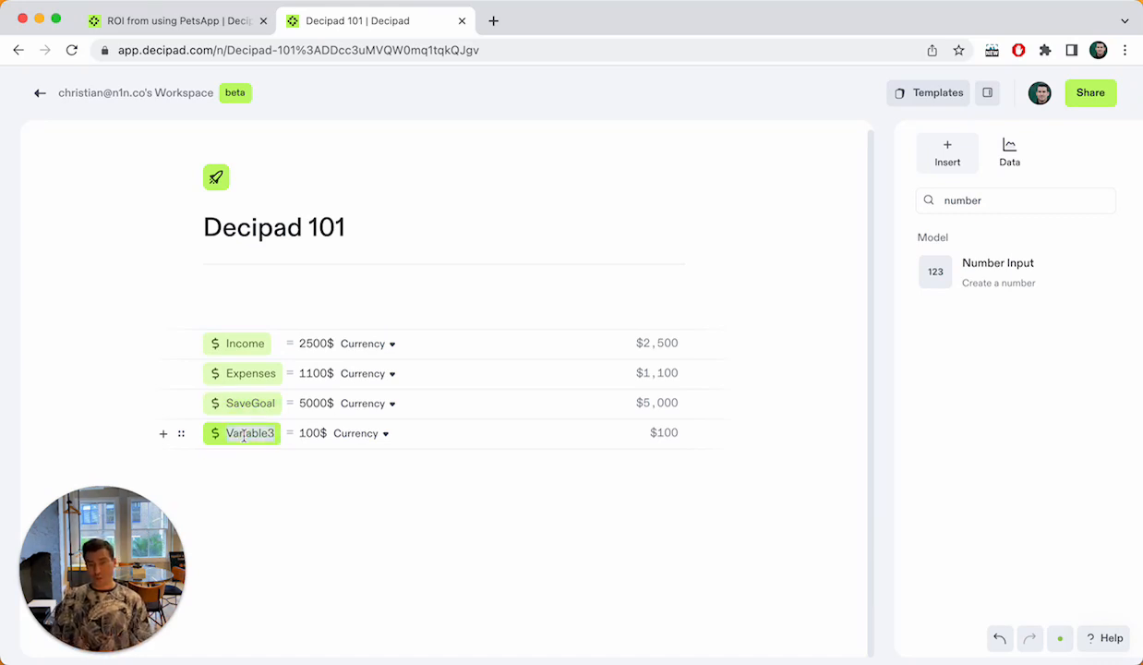
text(Budget)
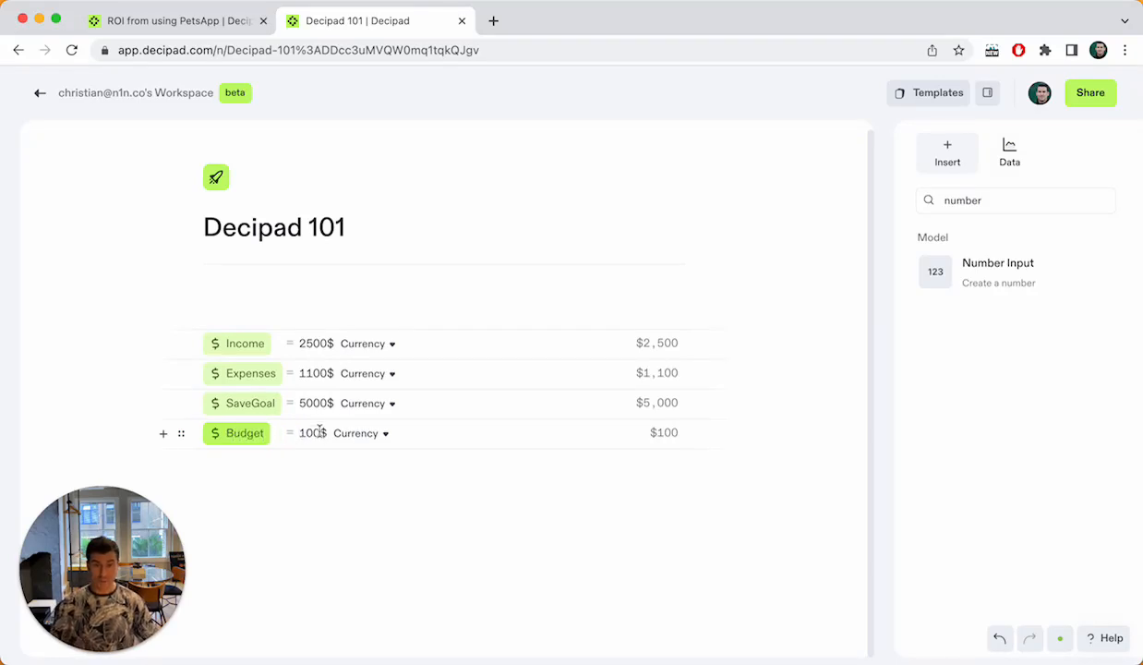
Step: Replace Budget's value with the start of a formula, ((Income - Expenses), referencing both existing variables
key(super+a)
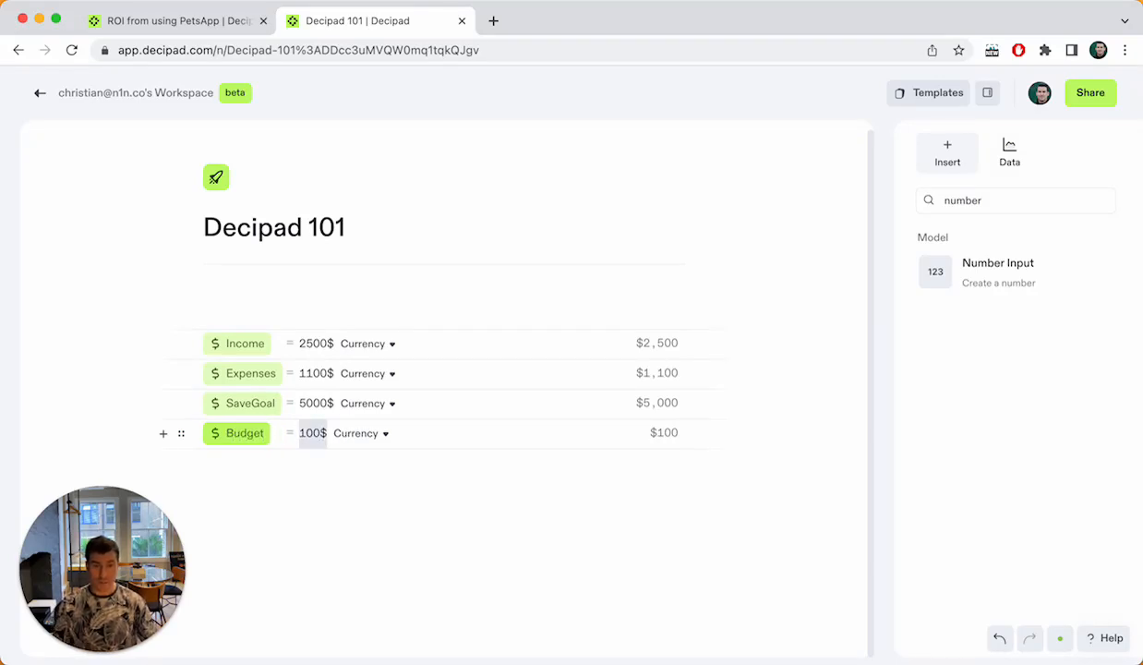
key(BackSpace)
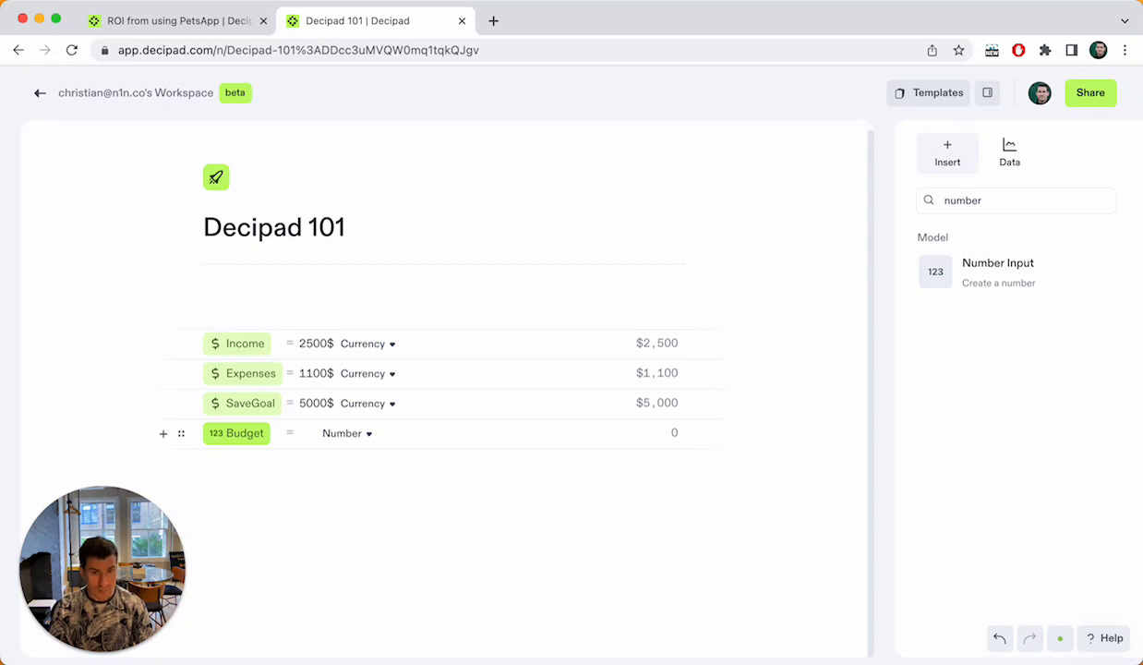
text(((Incom)
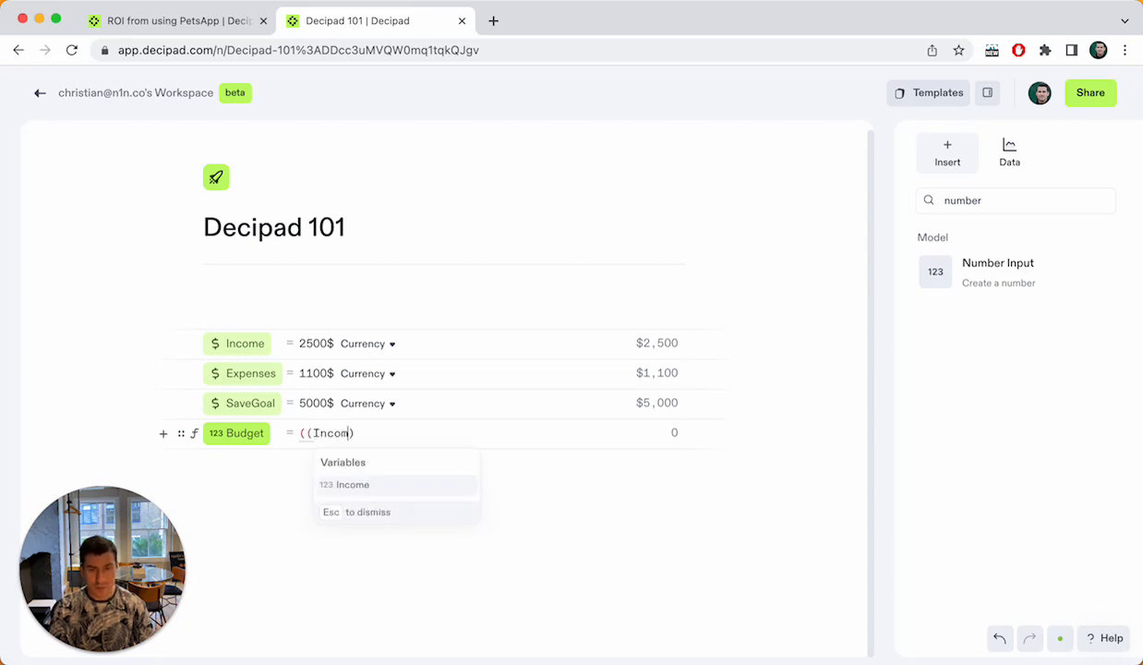
text(e)
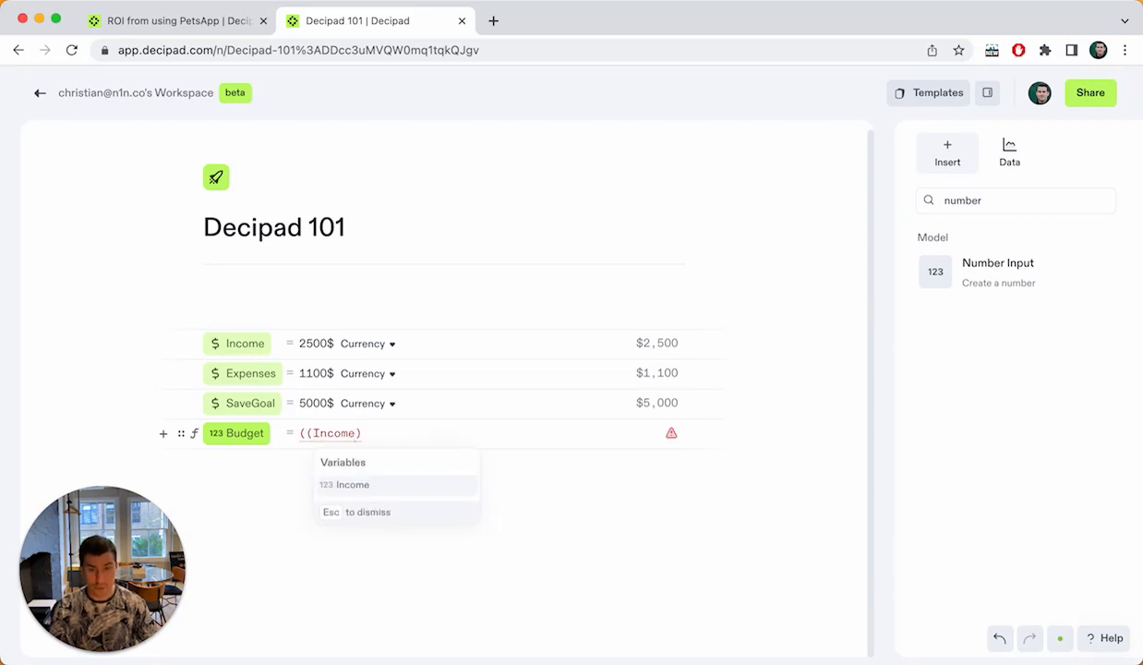
click(428, 488)
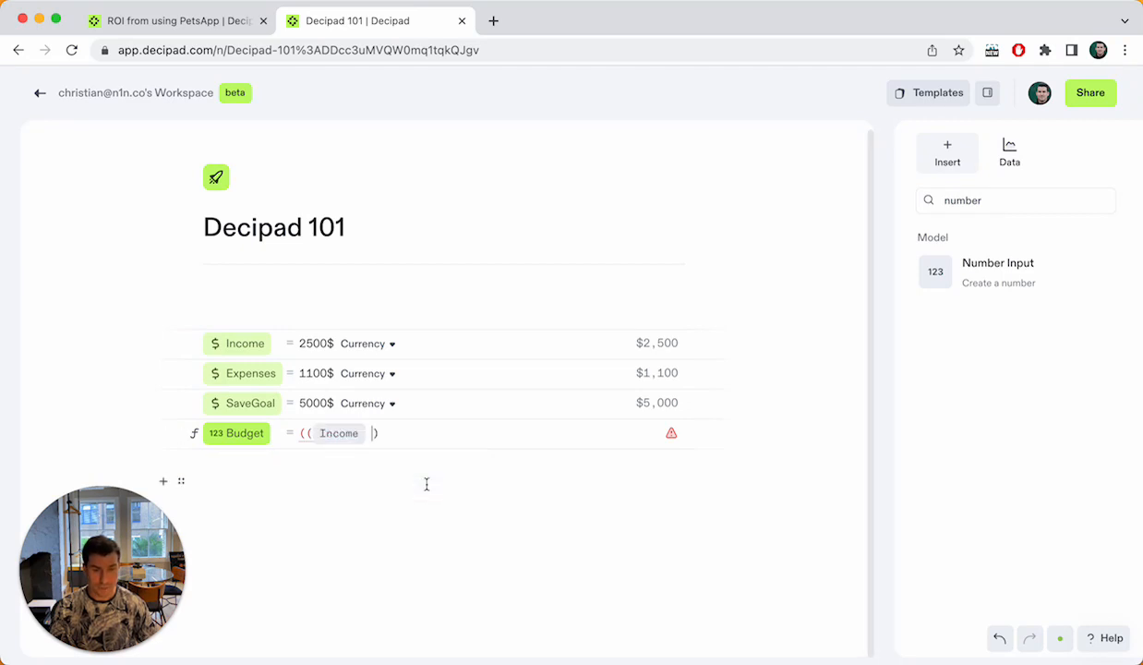
text(+)
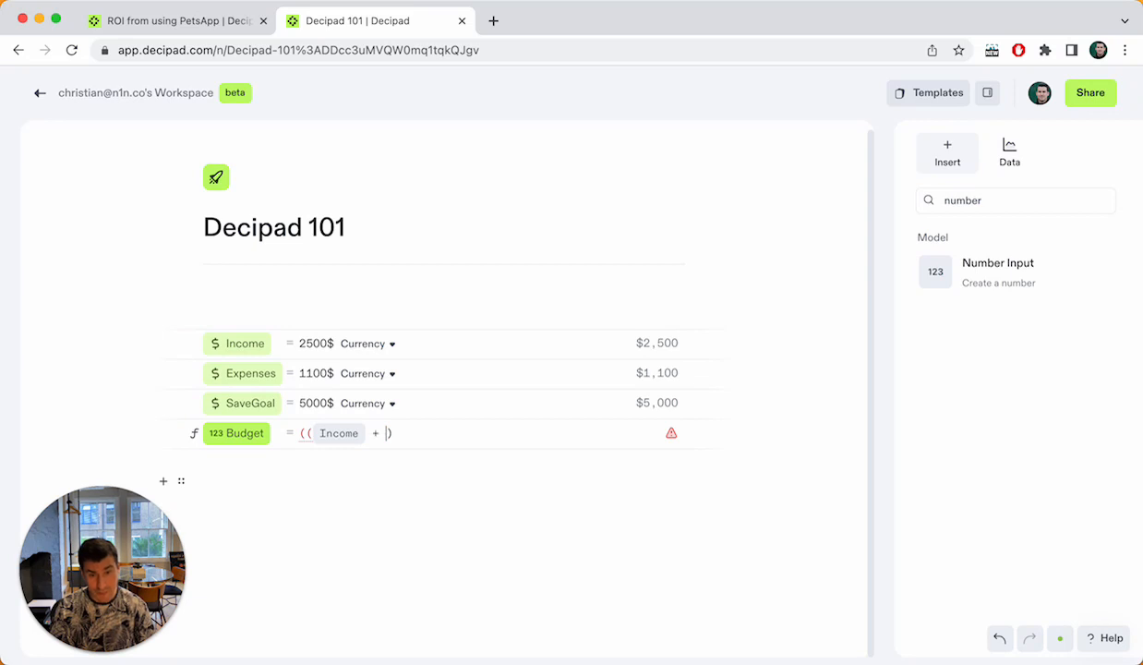
key(BackSpace)
text(- )
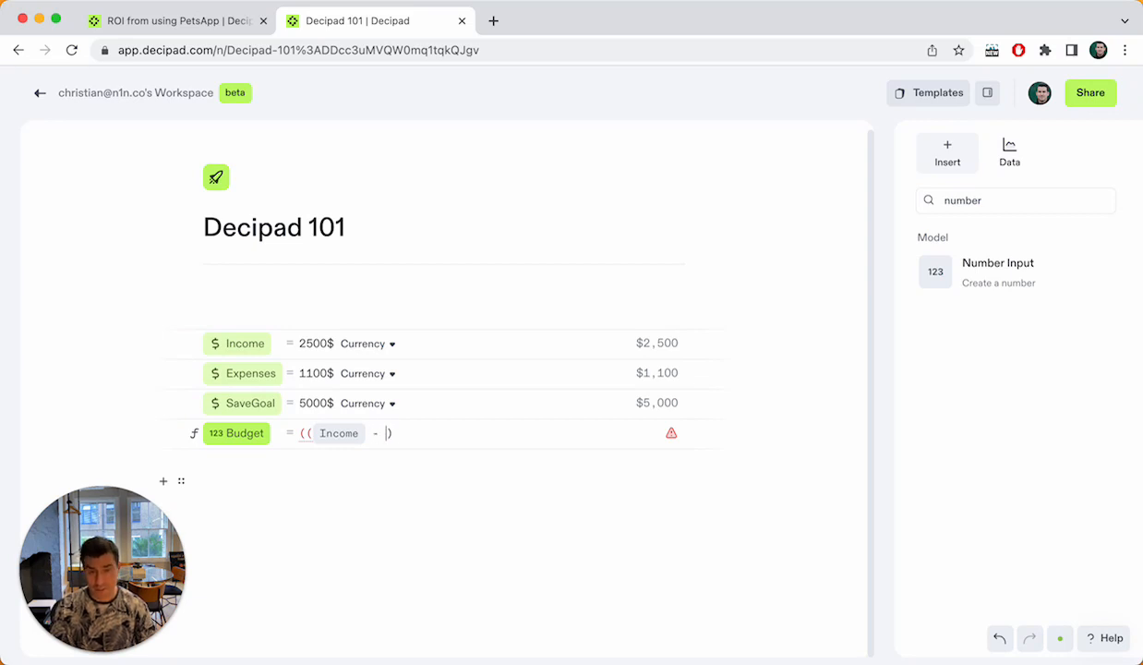
text(Expenses)
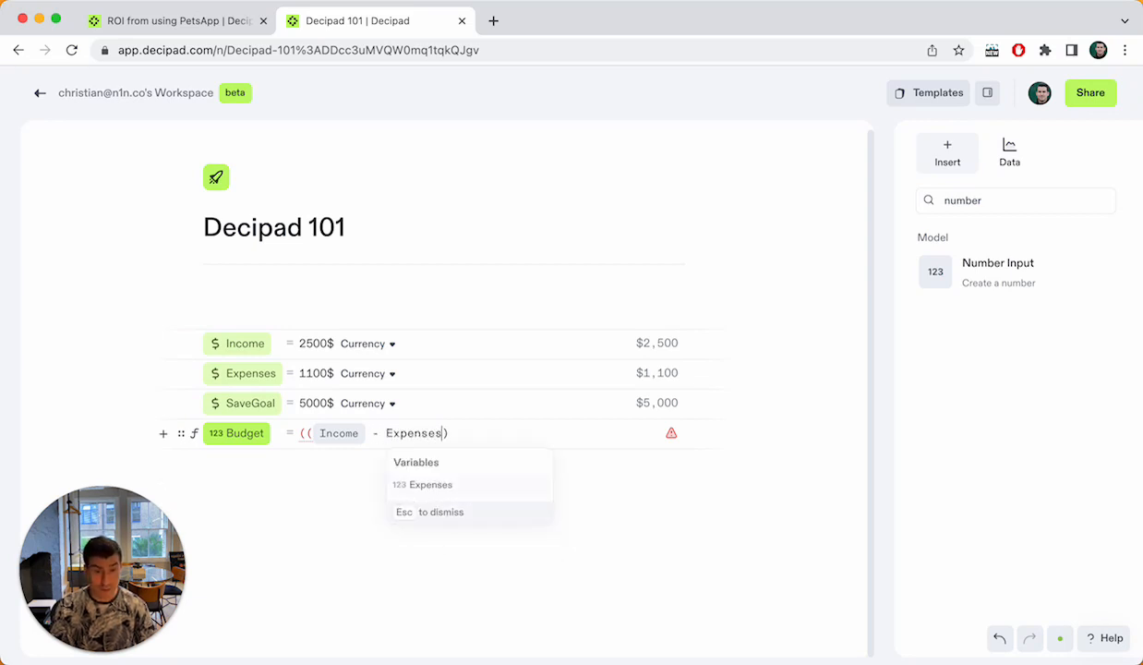
key(Return)
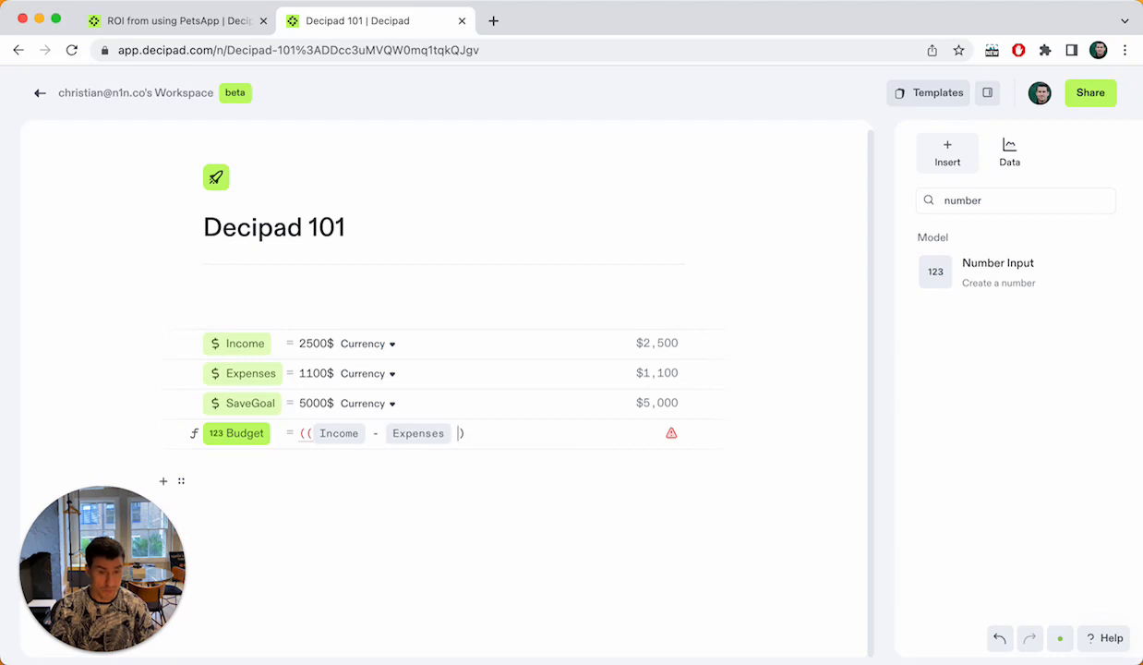
key(BackSpace)
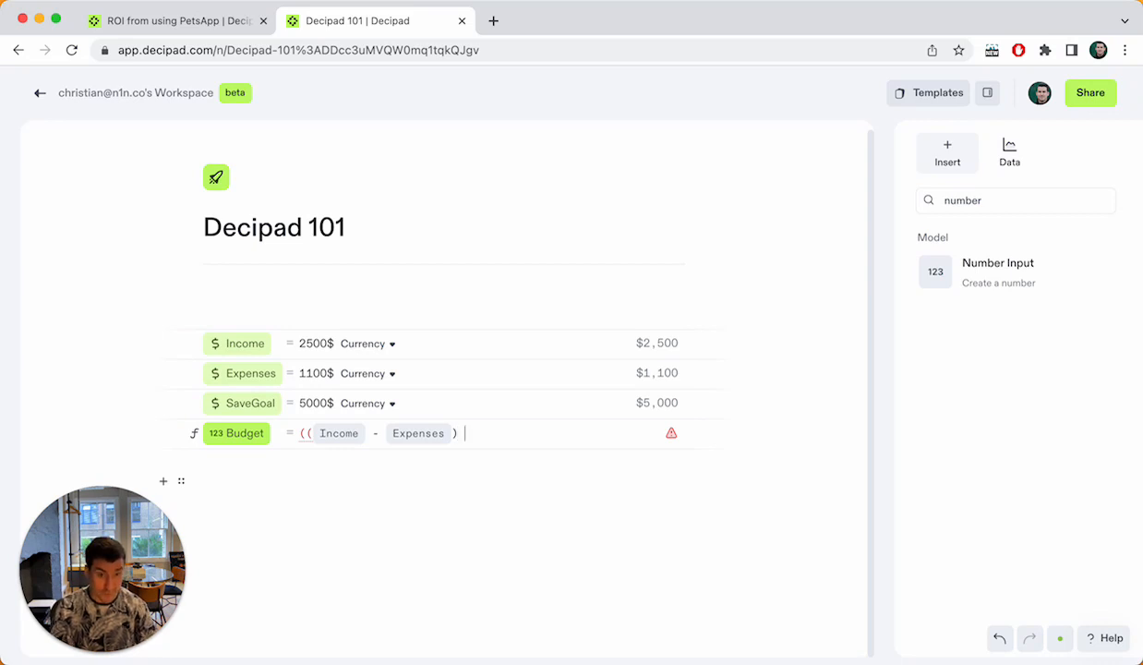
Step: Complete the Budget formula as ((Income - Expenses) * 12) - SaveGoal
text(* 12)
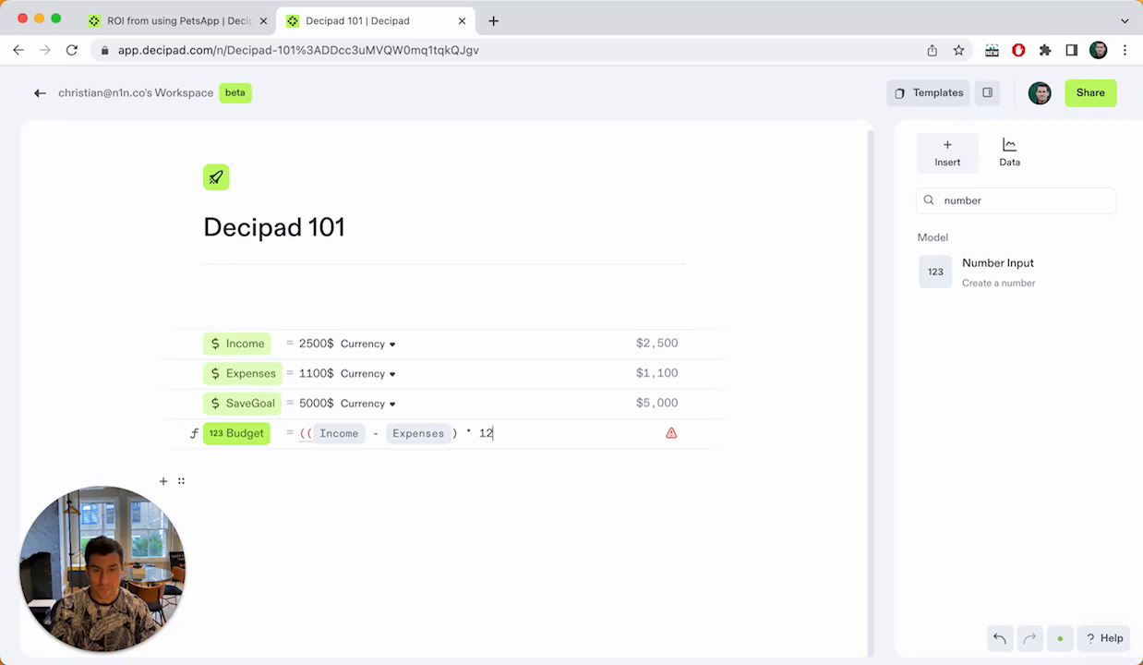
text())
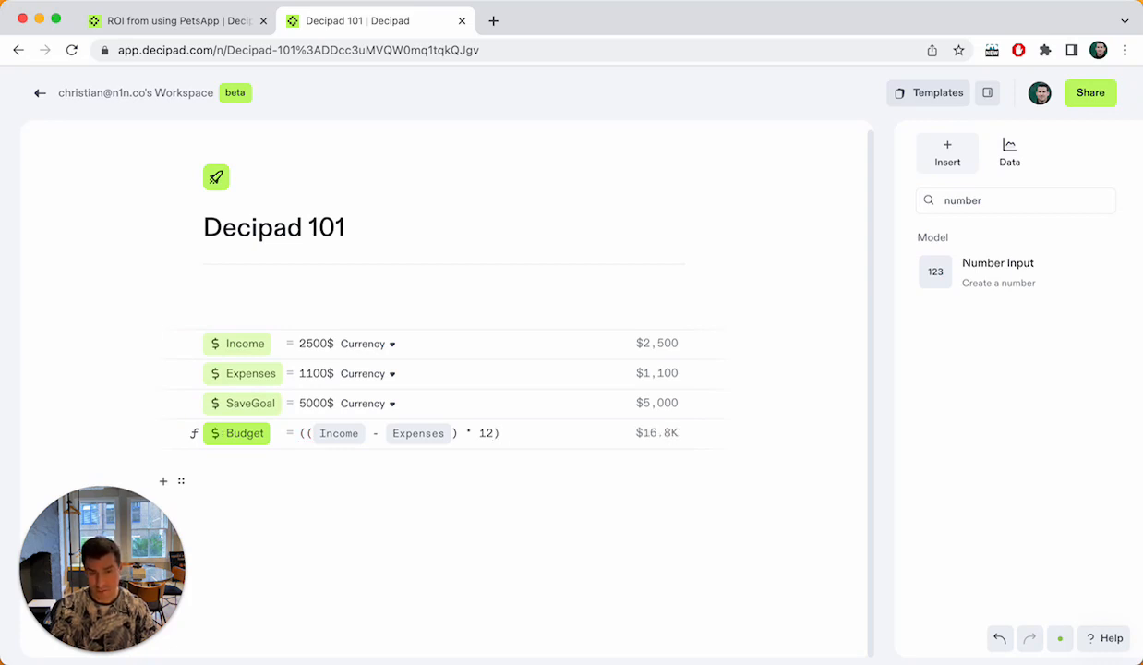
text( - Save)
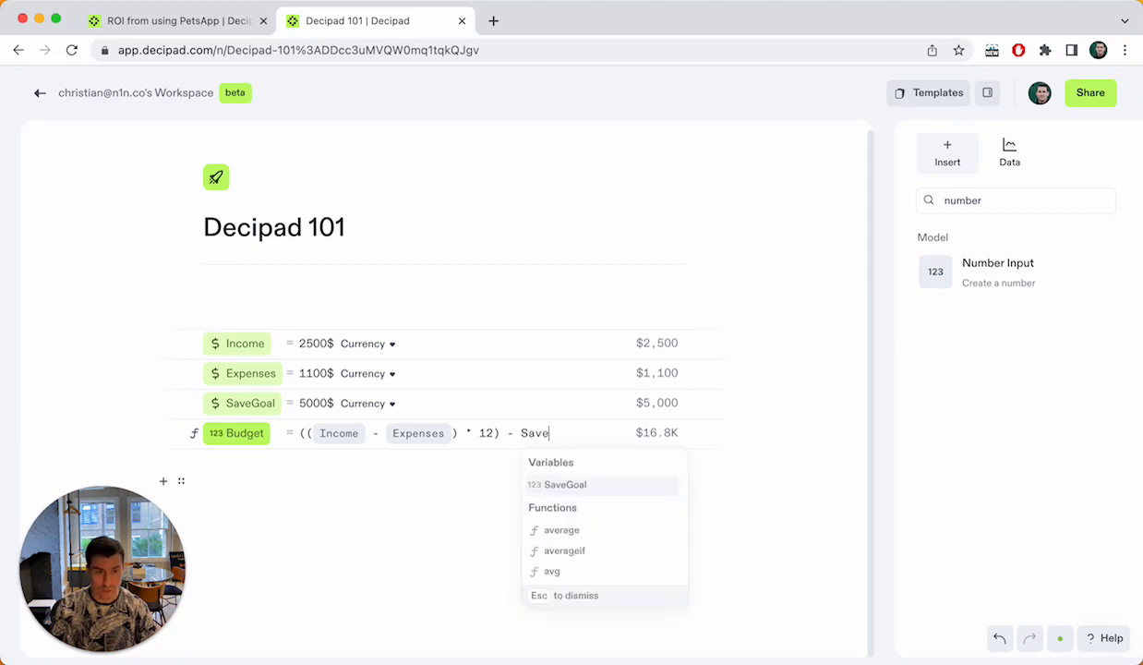
key(Return)
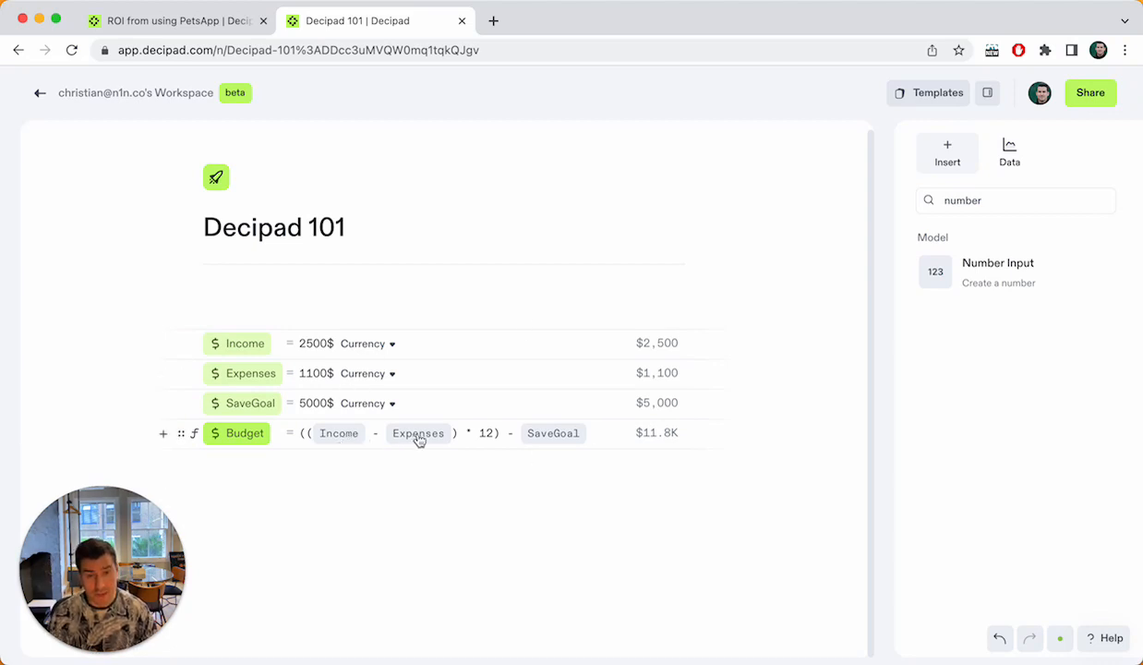
Step: Add a new input below the Budget formula and name it Budget2
click(229, 477)
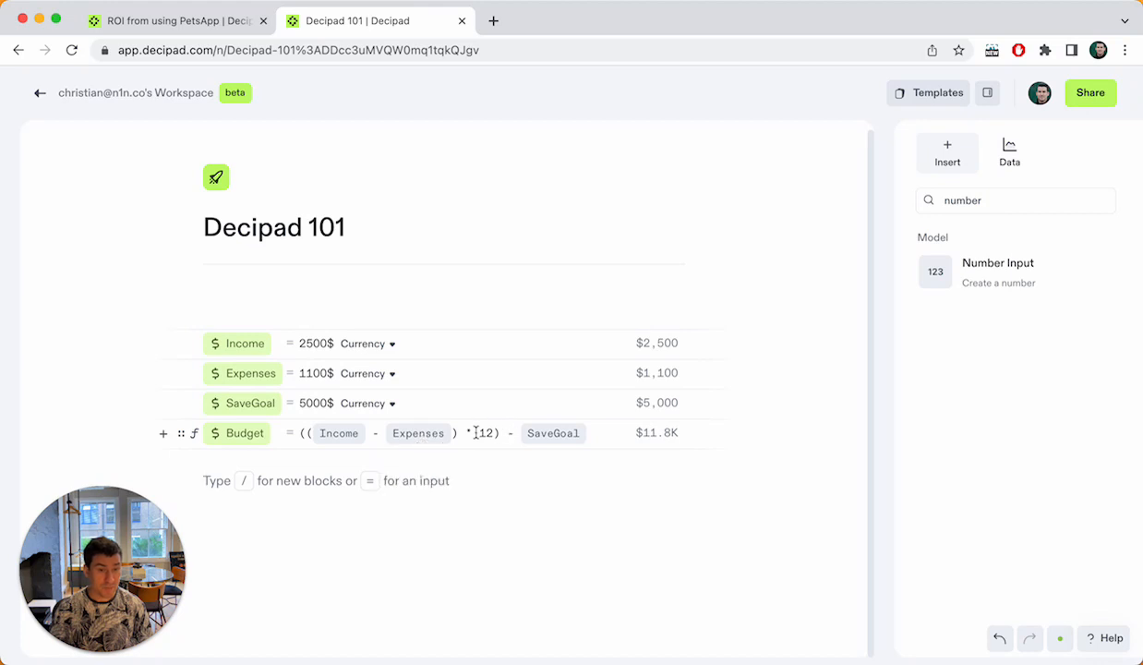
mouse_move(550, 444)
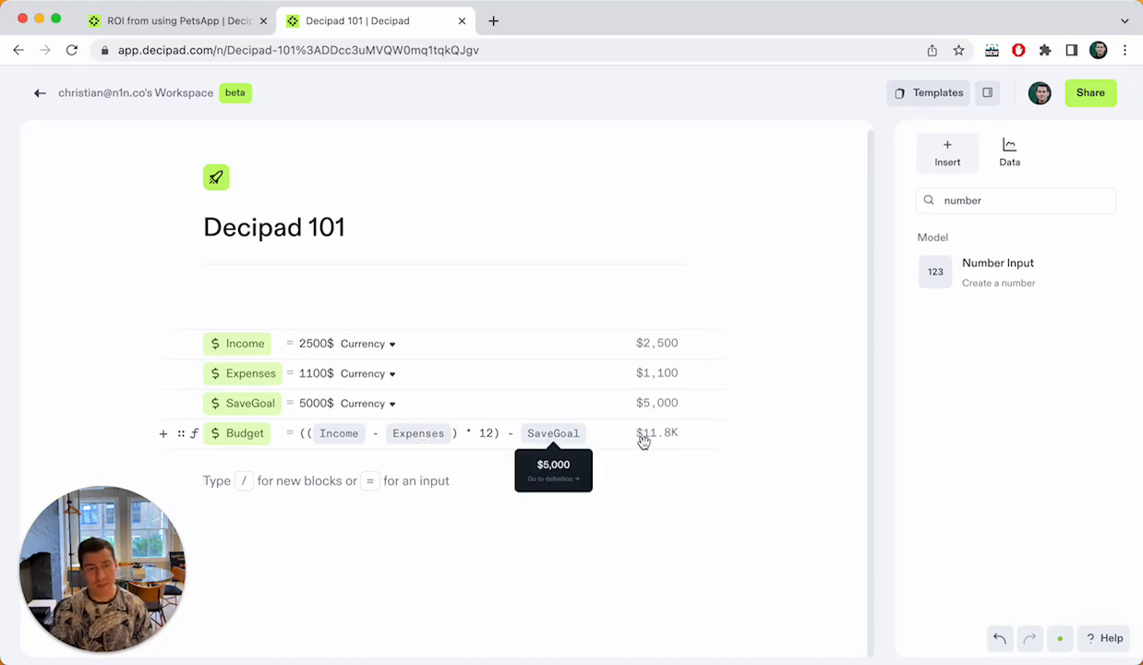
mouse_move(667, 438)
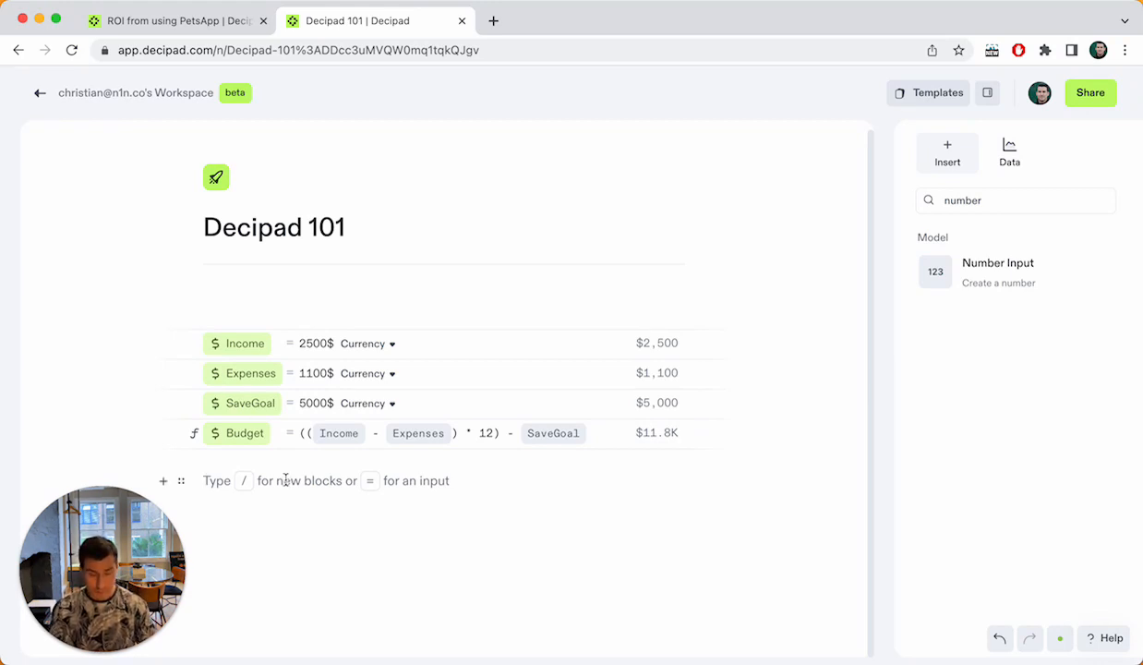
text(=)
text(Budget)
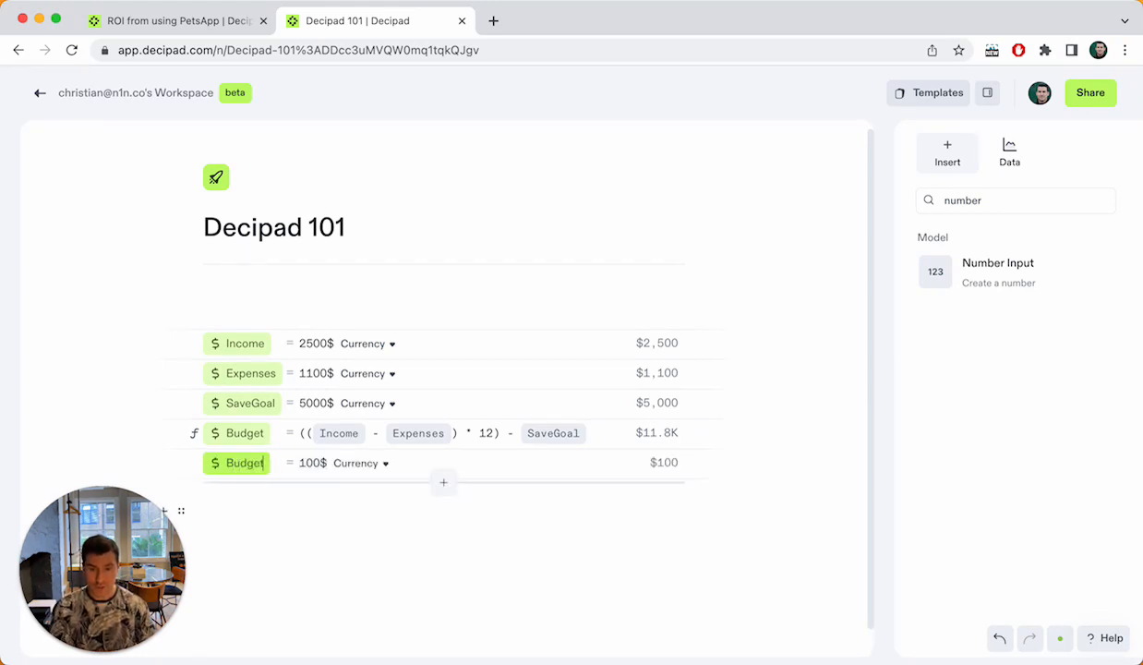
text(2)
Step: Replace Budget2's default value with the formula Income - Expenses, inserting references to the existing variables
key(Tab)
key(BackSpace)
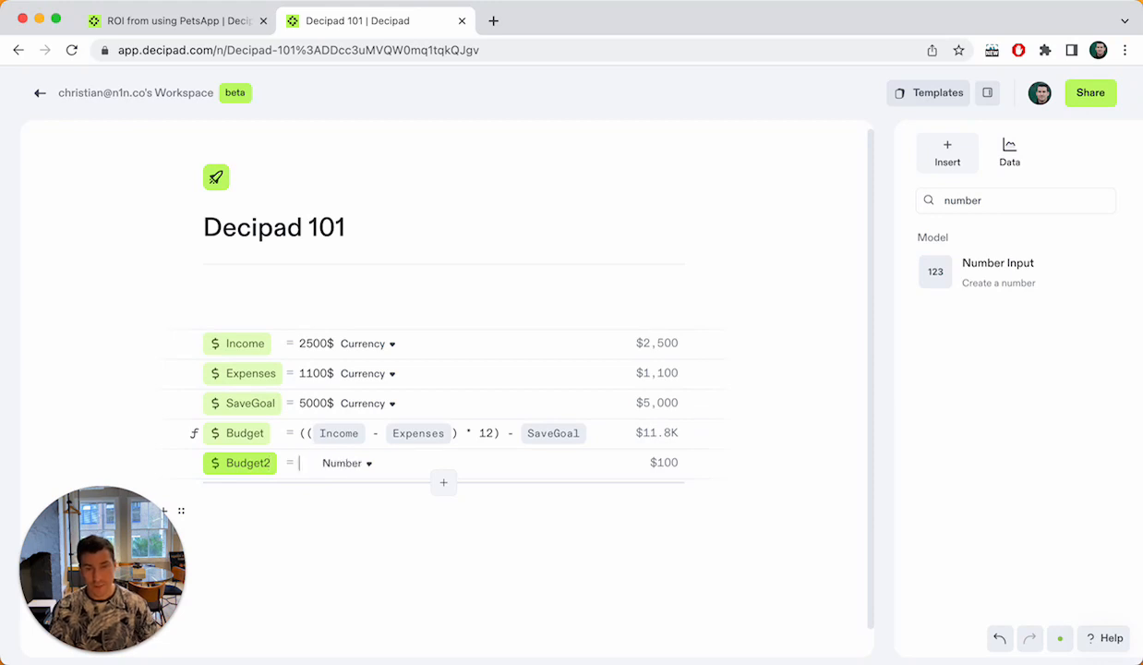
drag(245, 346, 304, 472)
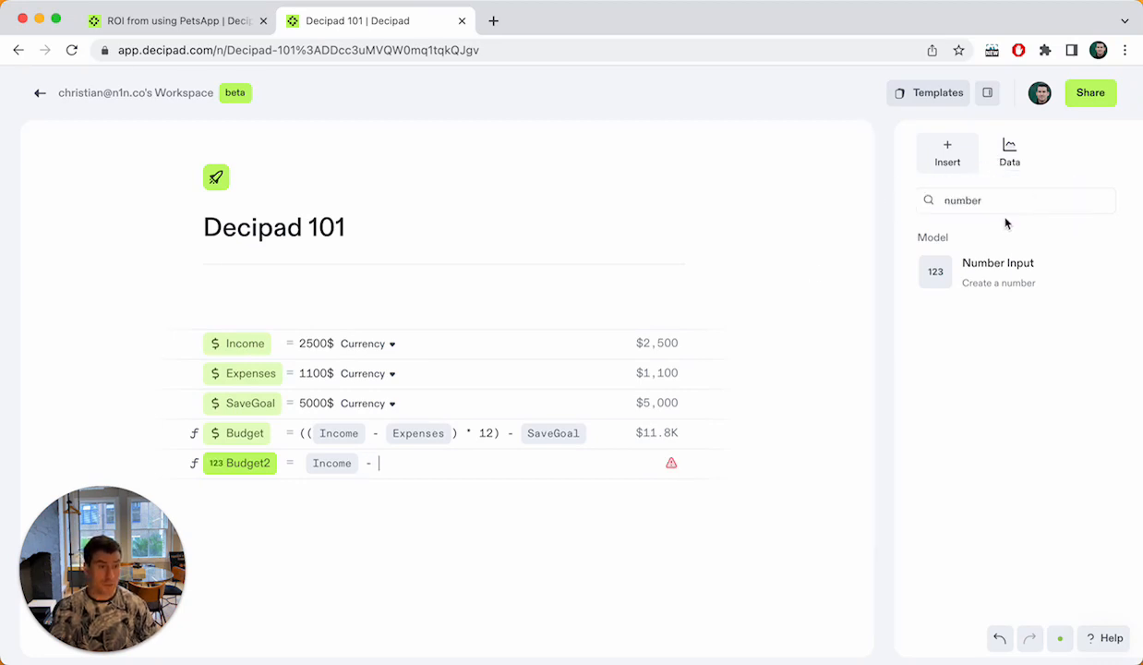
double_click(972, 207)
key(BackSpace)
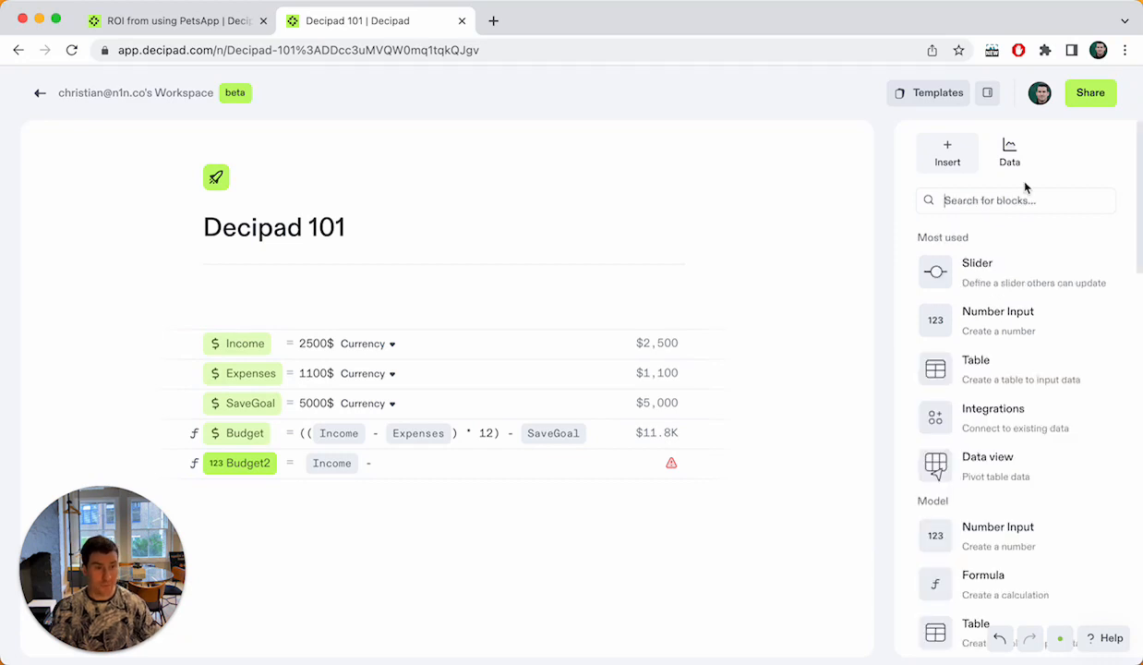
click(1008, 157)
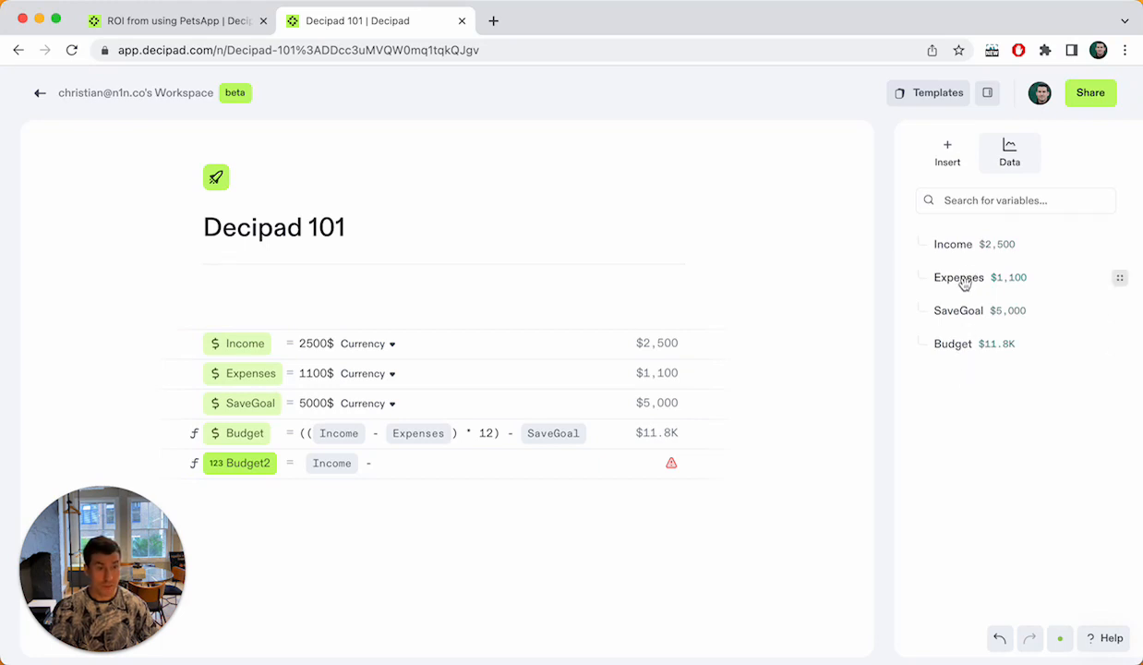
drag(966, 284, 405, 450)
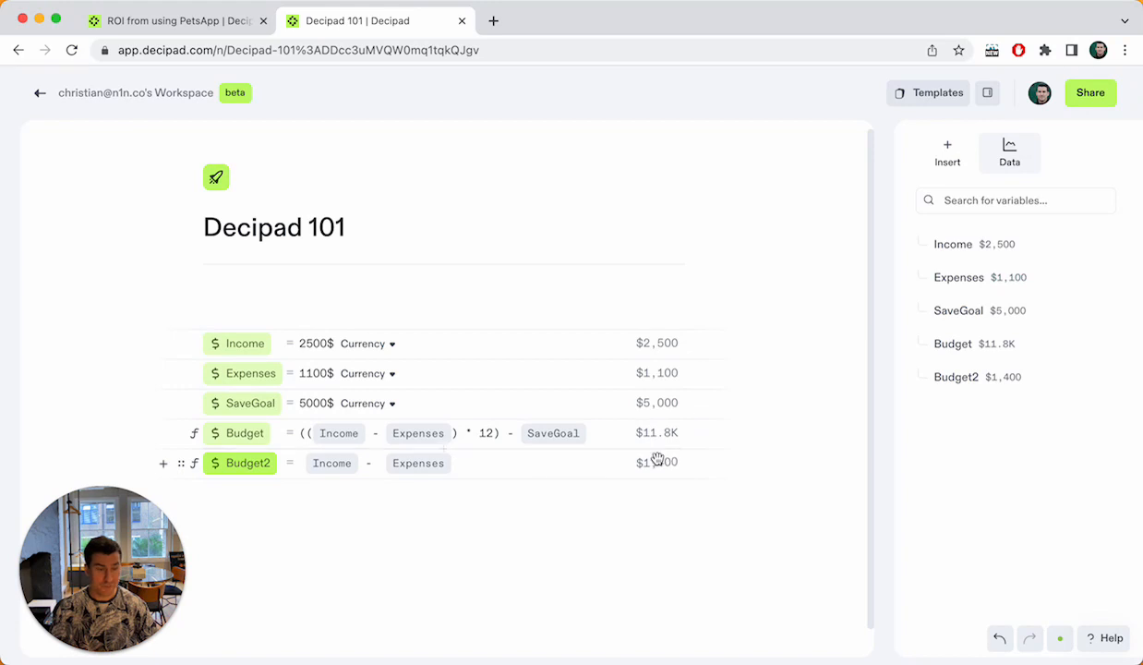
click(272, 501)
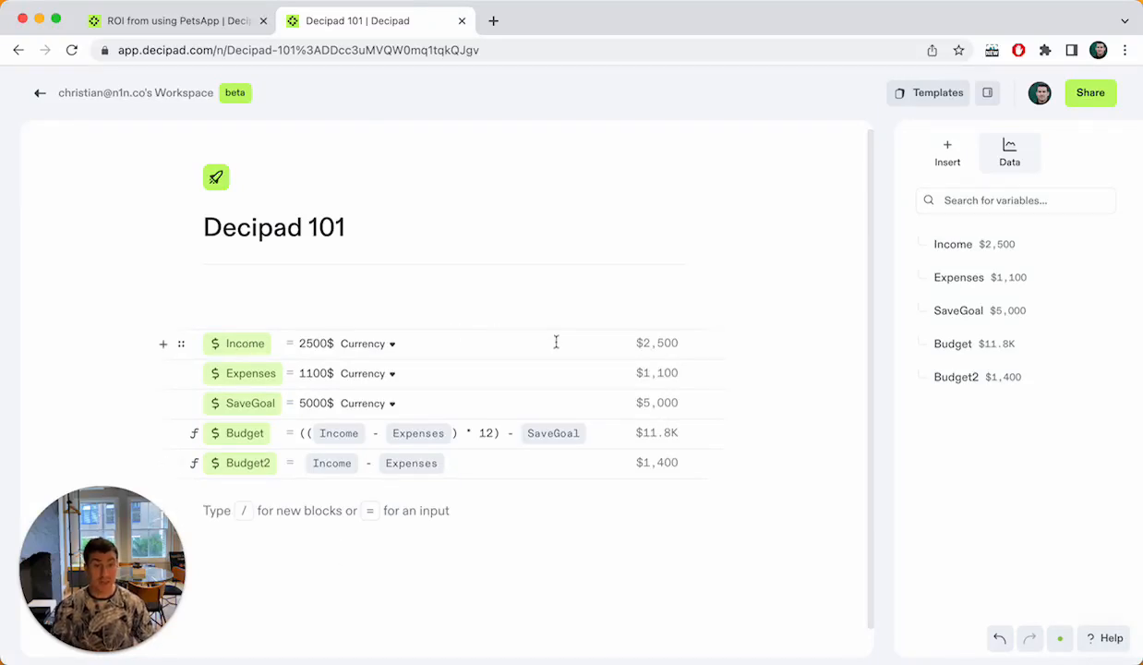
Step: Extend the Budget2 formula to Income - Expenses + Income using the Income row's result
drag(666, 343, 500, 464)
key(Left)
key(Left)
key(Left)
key(Left)
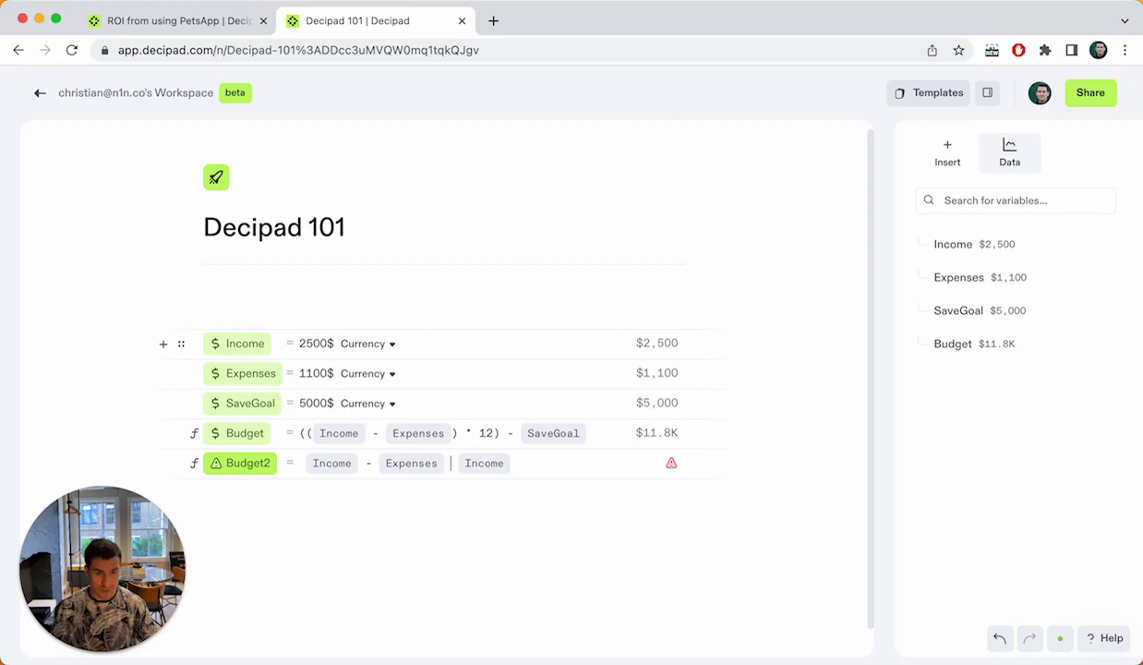
text(+)
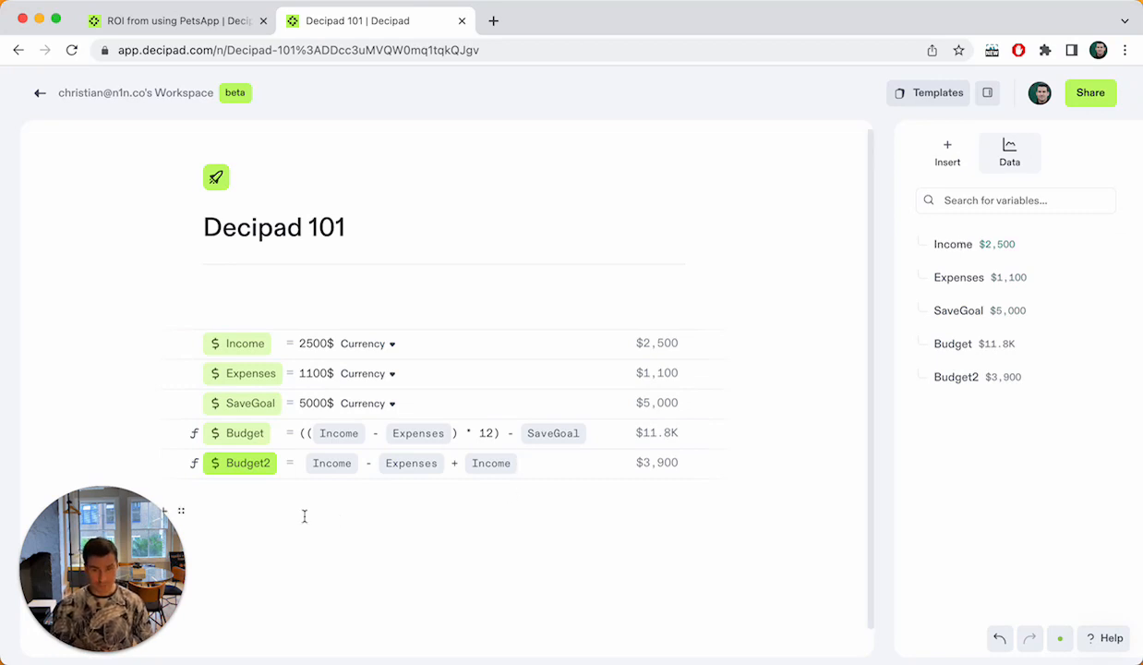
Step: Write "If I have text here, then I can drag:" below the formulas and end it with Budget's live value
click(269, 511)
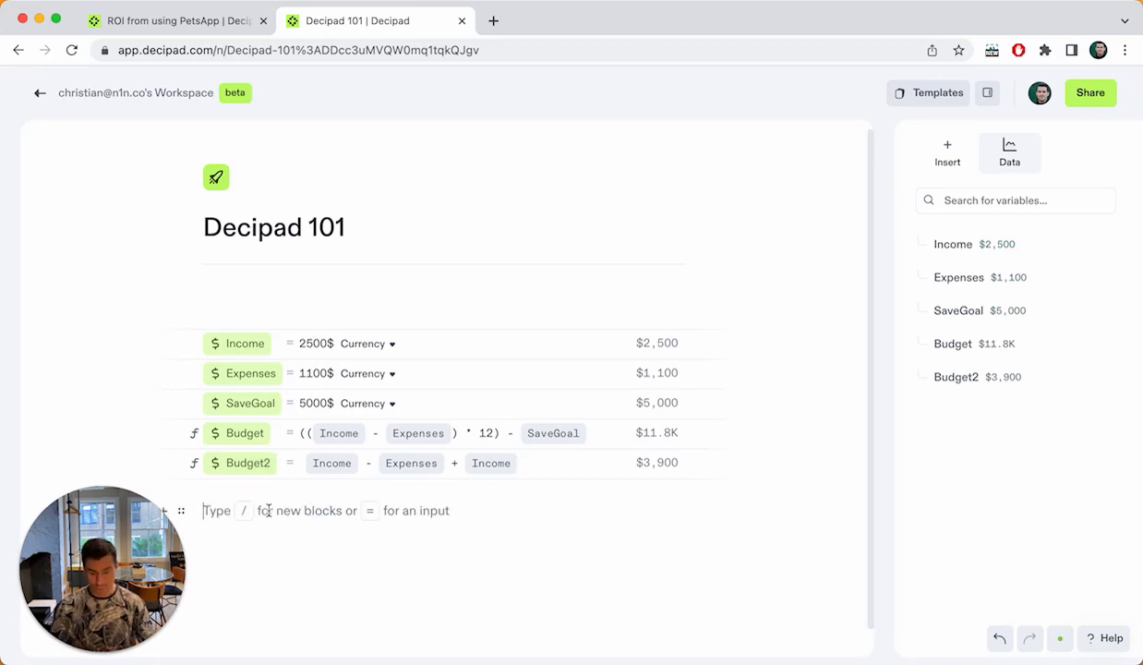
text(If I)
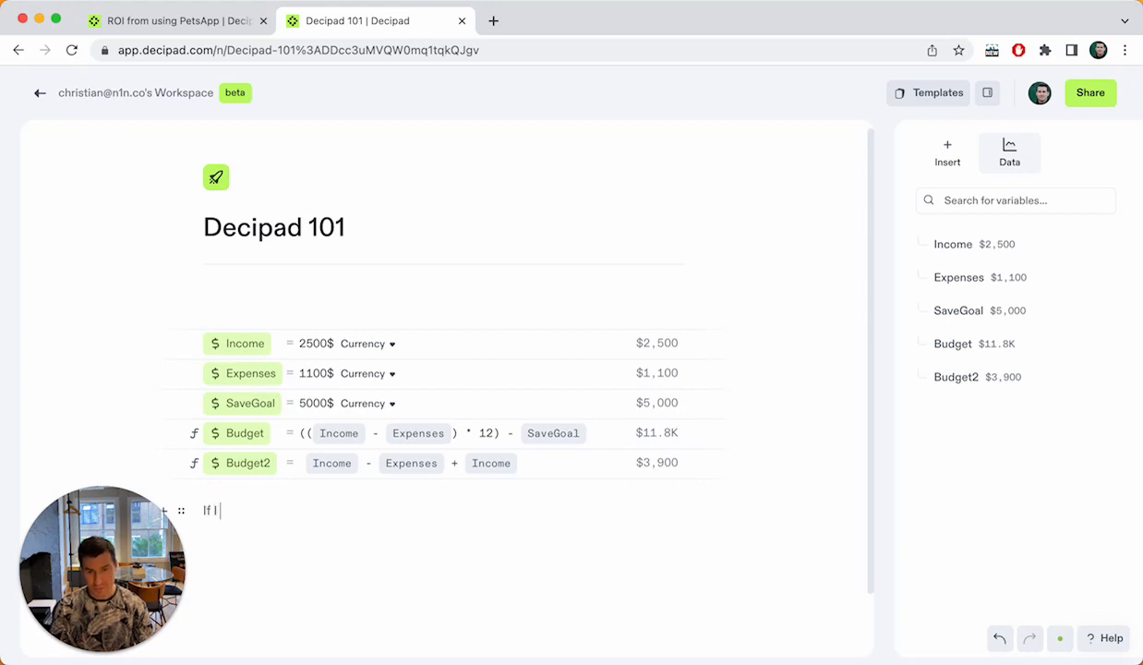
text( have text here, then )
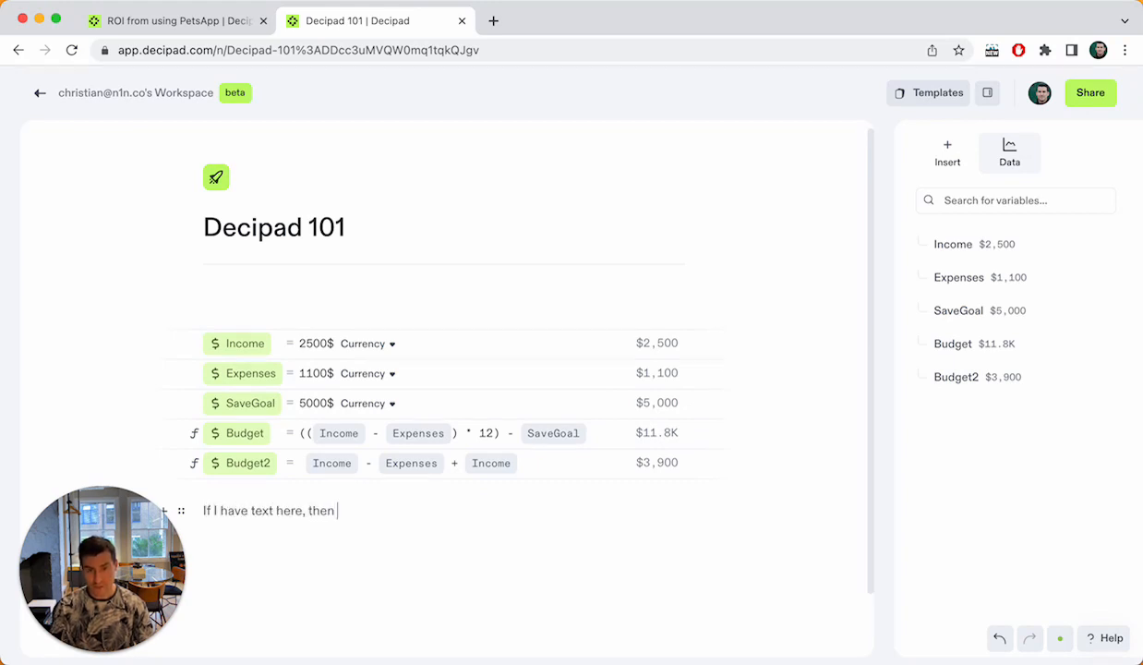
text(I can drag)
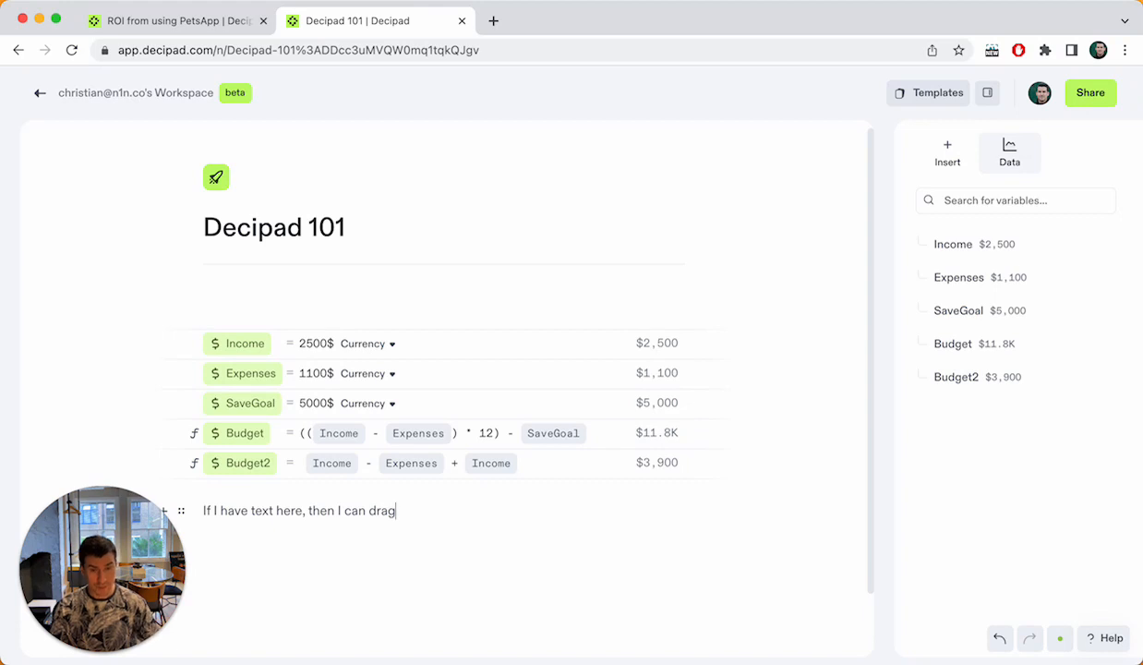
text(:)
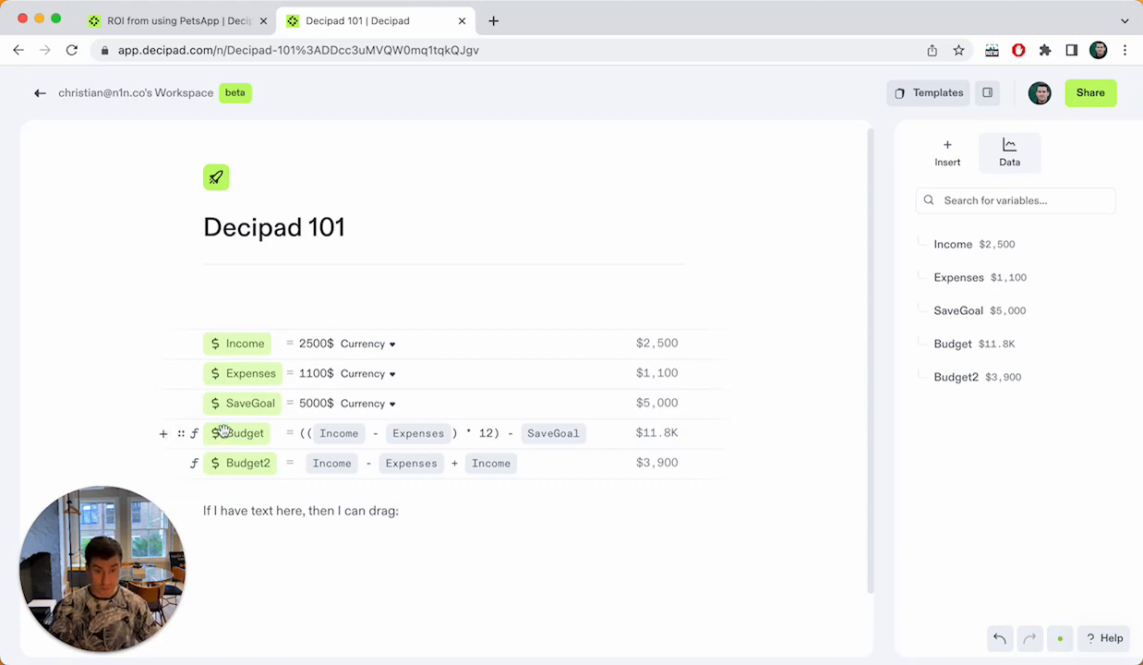
drag(226, 433, 412, 517)
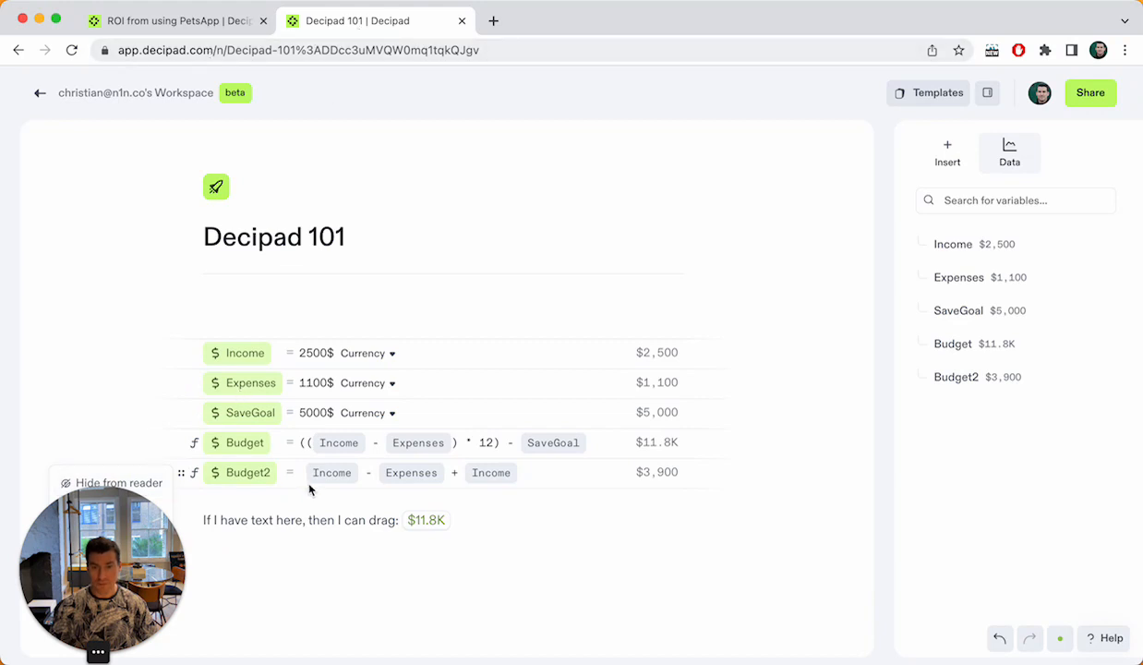
Step: Change the Income variable's value to 2800$
click(555, 474)
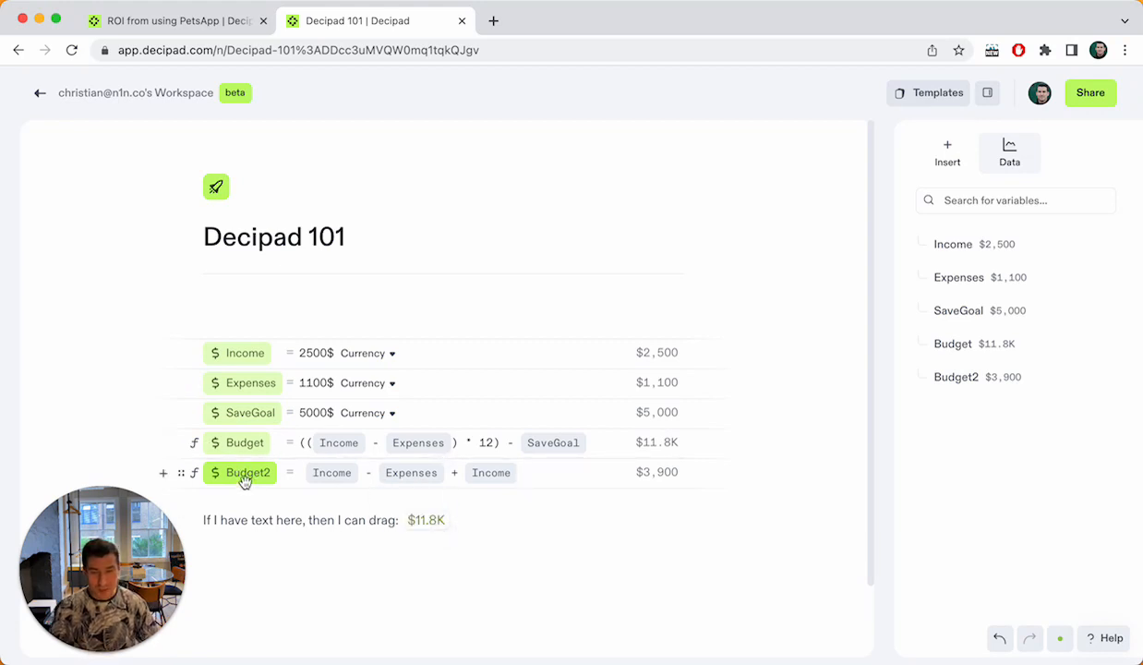
click(319, 351)
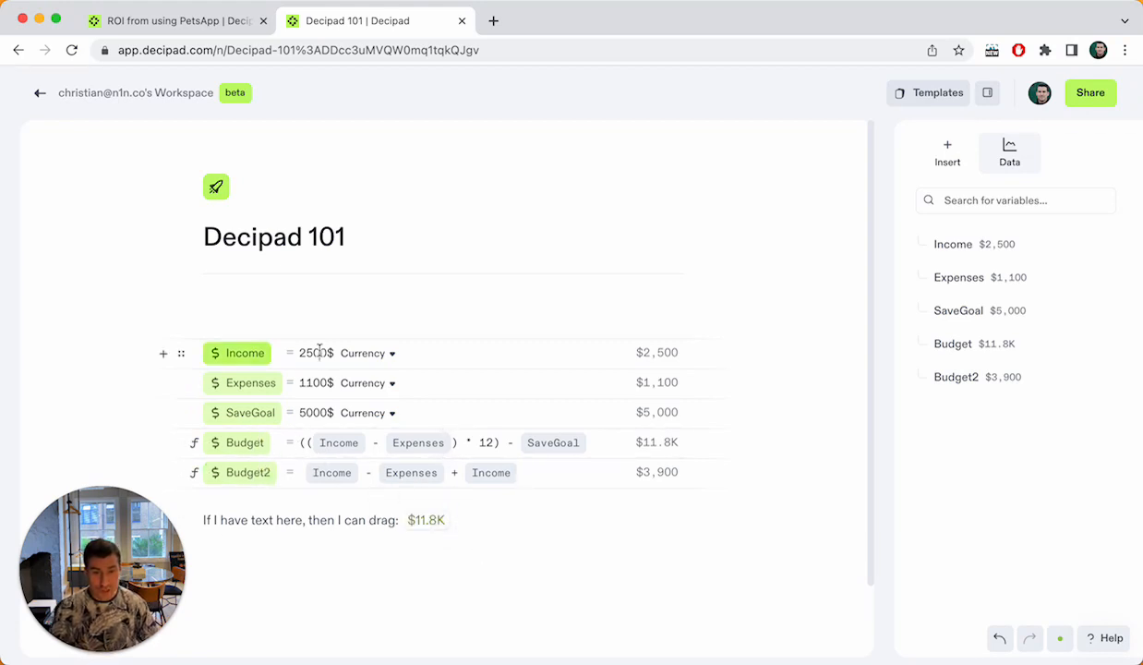
key(BackSpace)
text(8)
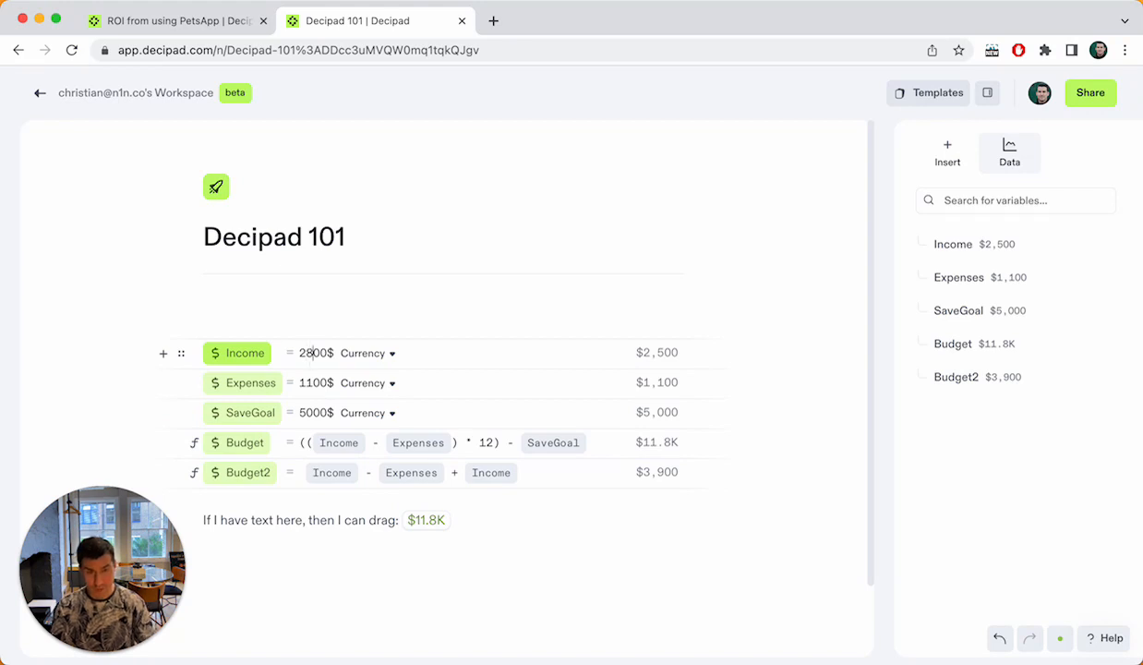
Step: Add "per month" to the values of the Income and Expenses variables
click(487, 512)
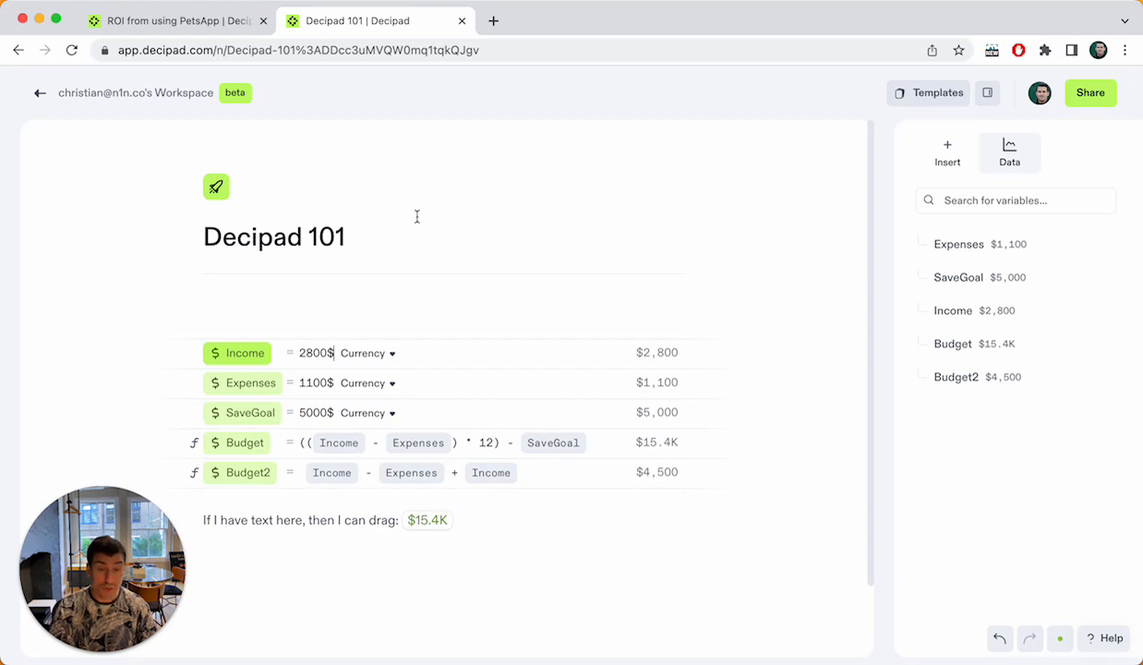
text(per month)
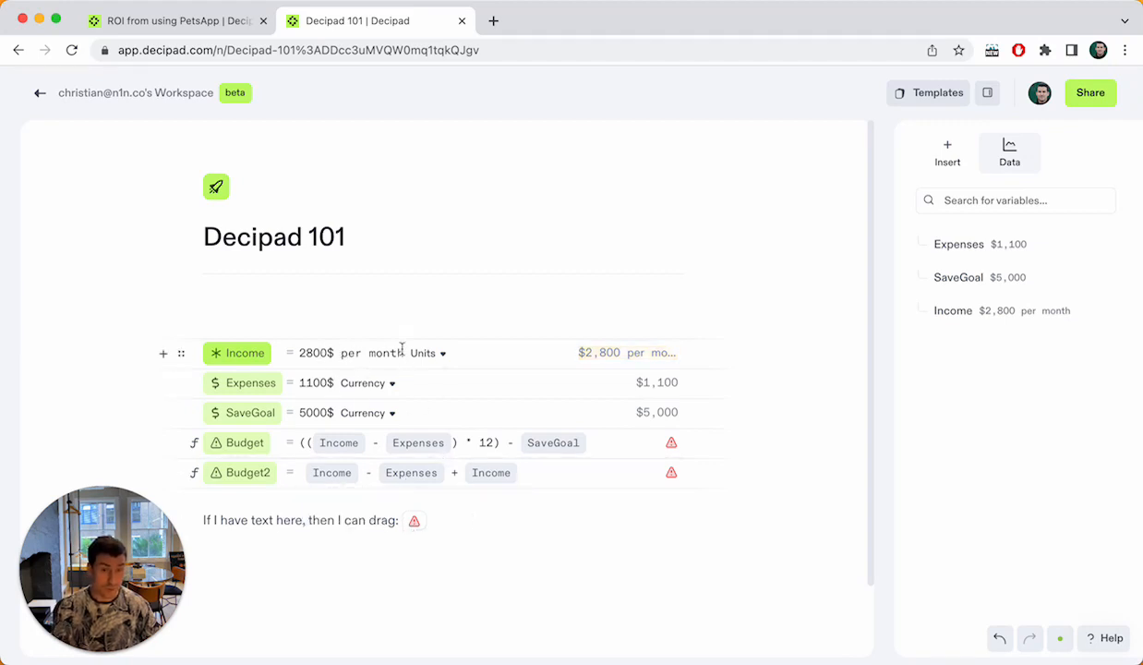
click(337, 386)
click(319, 384)
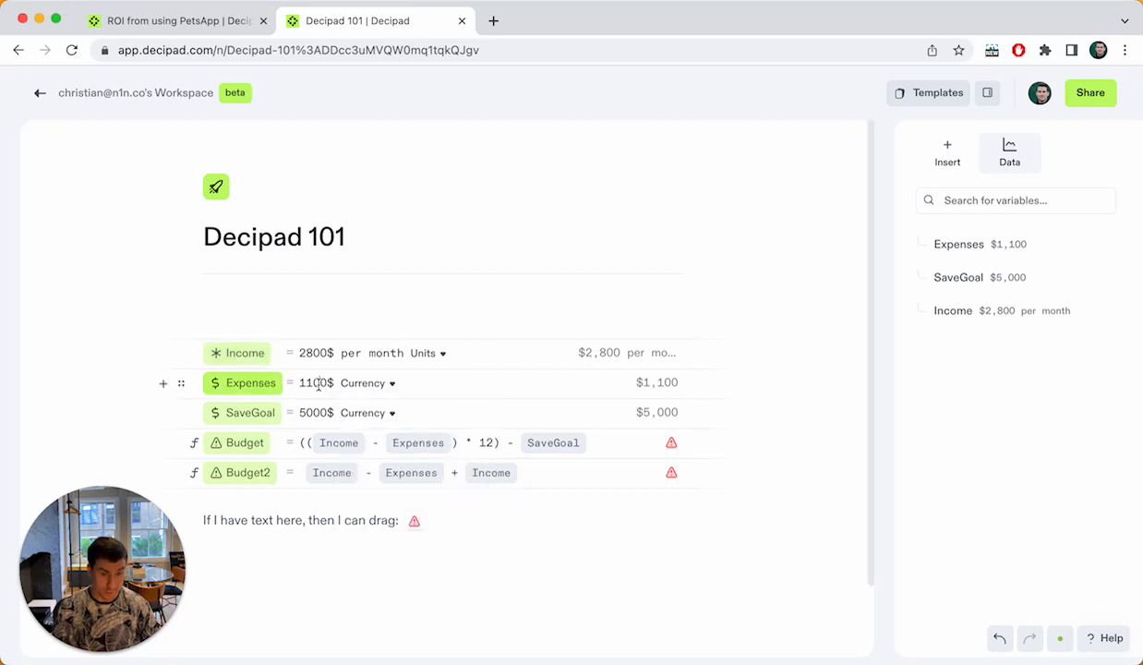
text(per month)
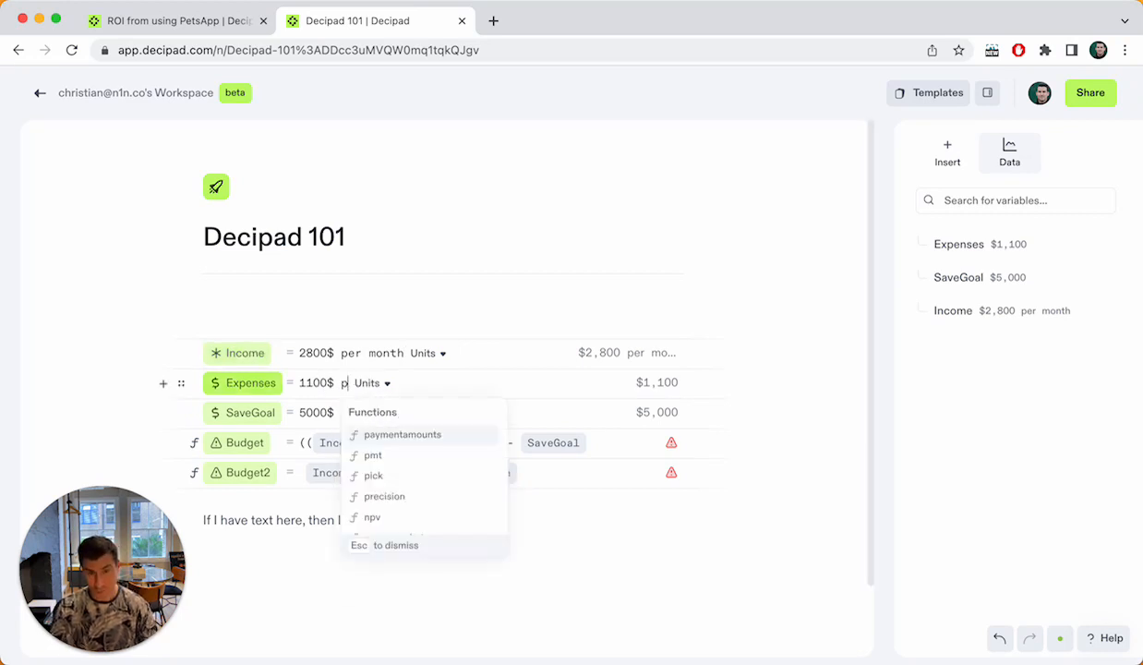
Step: Make the SaveGoal variable a yearly amount by adding "per year" to its value
click(301, 412)
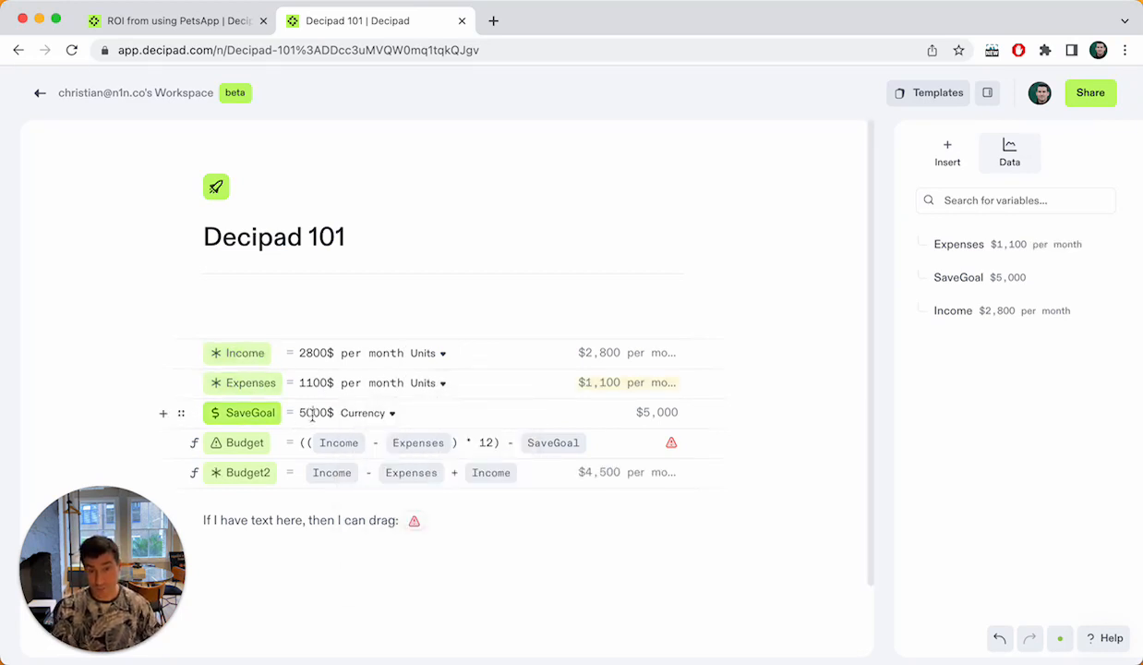
click(330, 412)
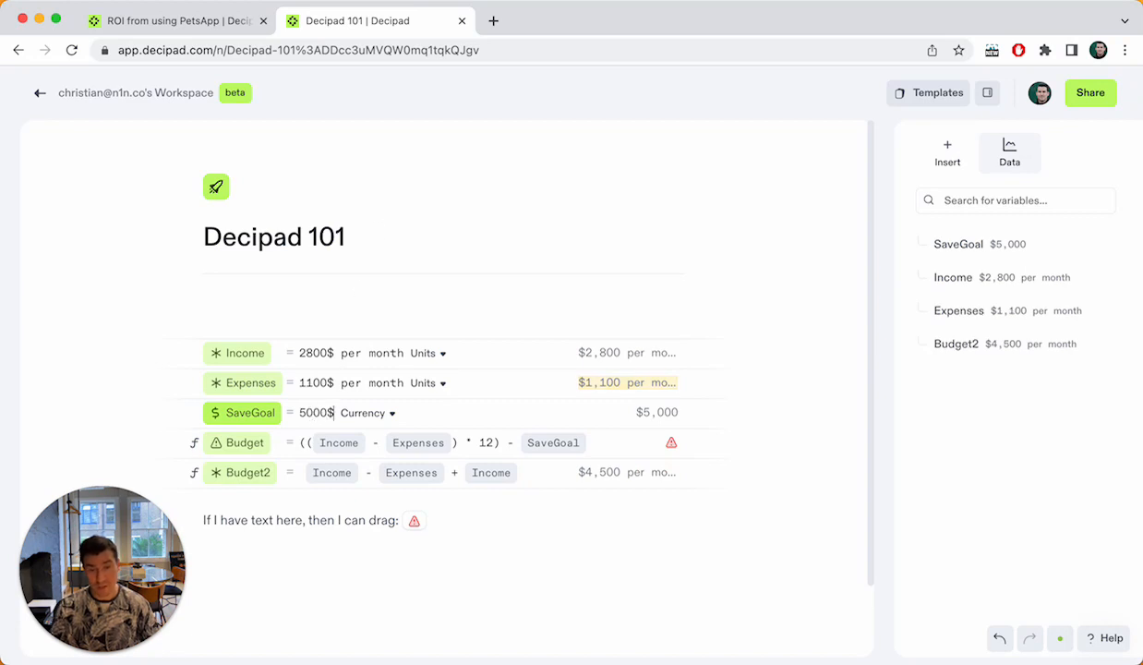
text(per year)
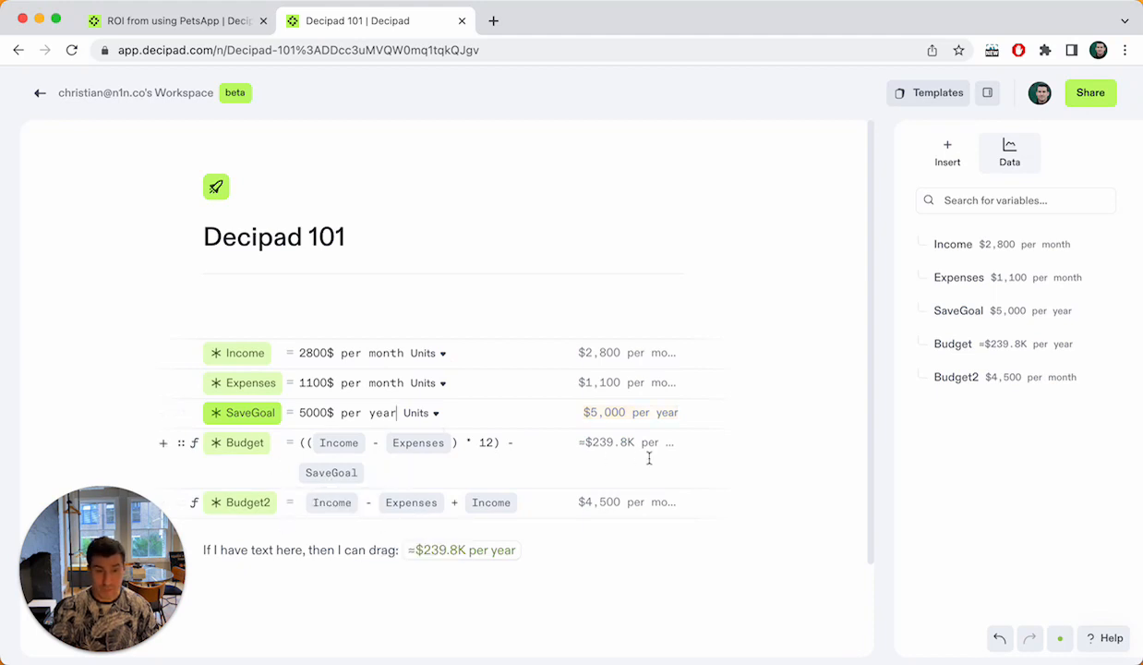
Step: Replace Budget's formula with Income - Expenses - SaveGoal, using references to the existing variables
mouse_move(611, 443)
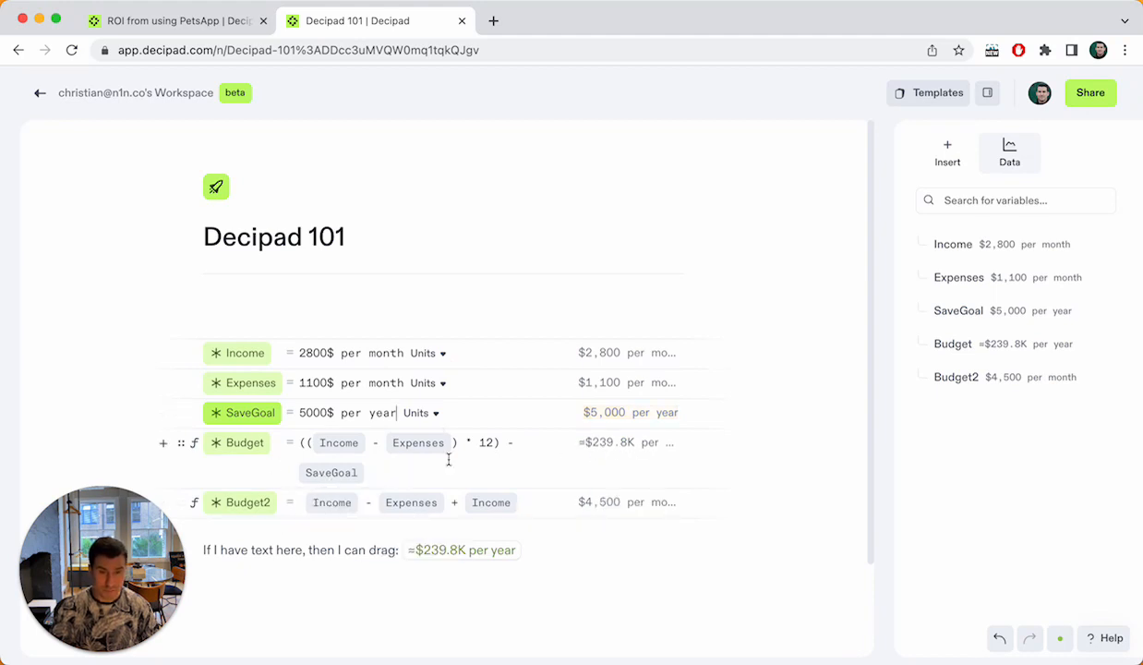
drag(383, 471, 300, 447)
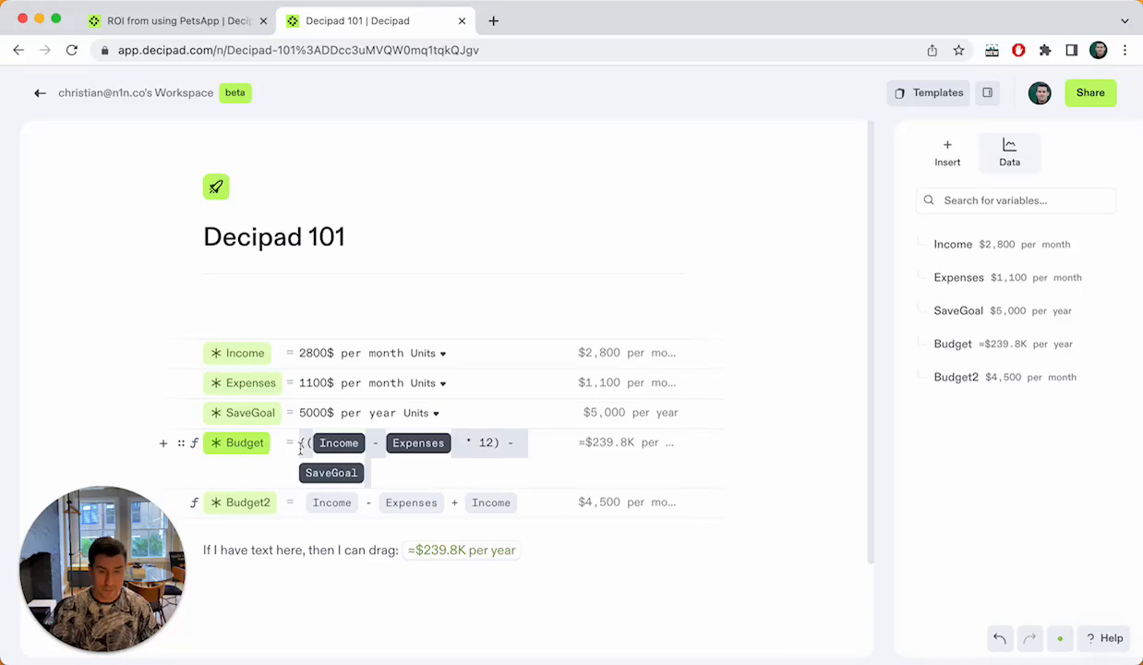
key(BackSpace)
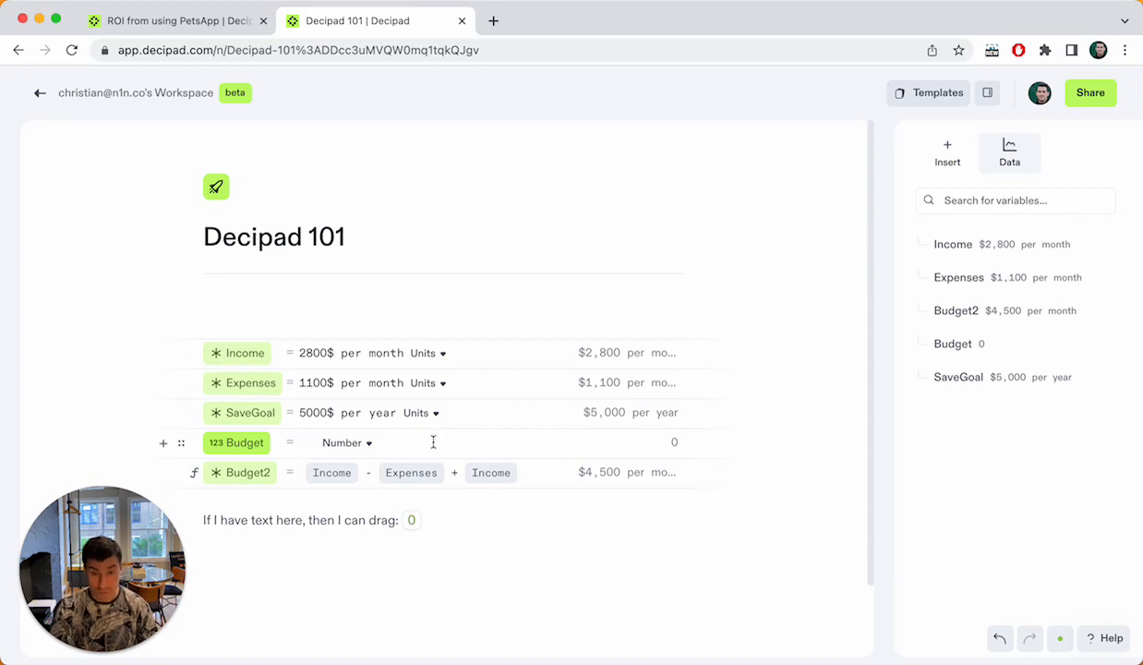
text(I)
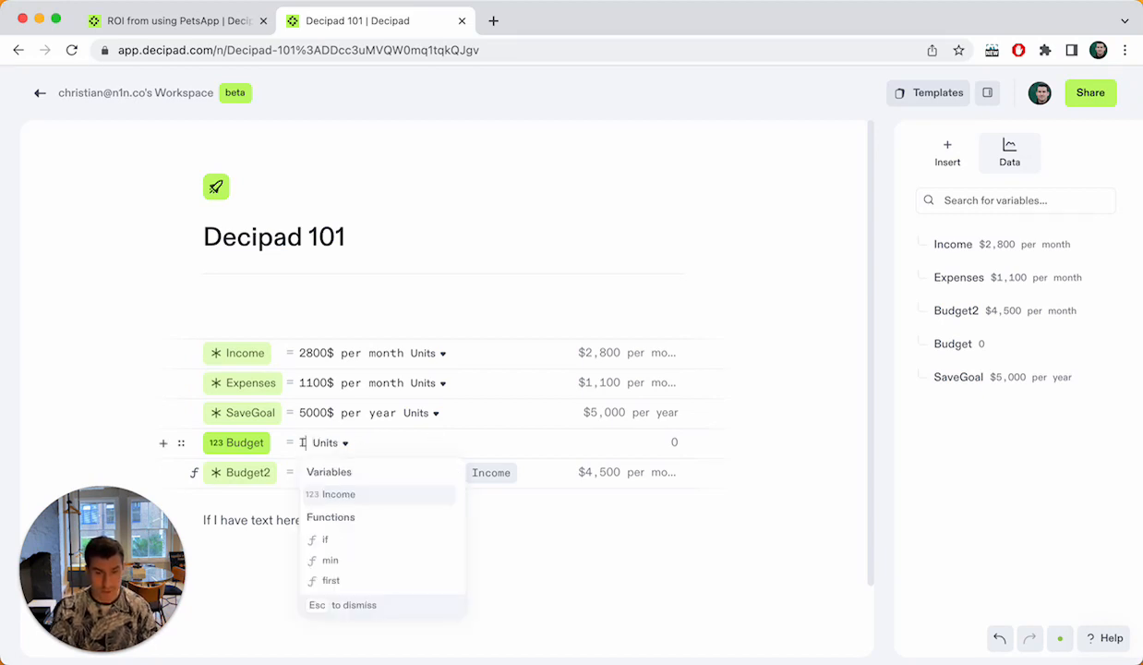
text(ncome - Expenses)
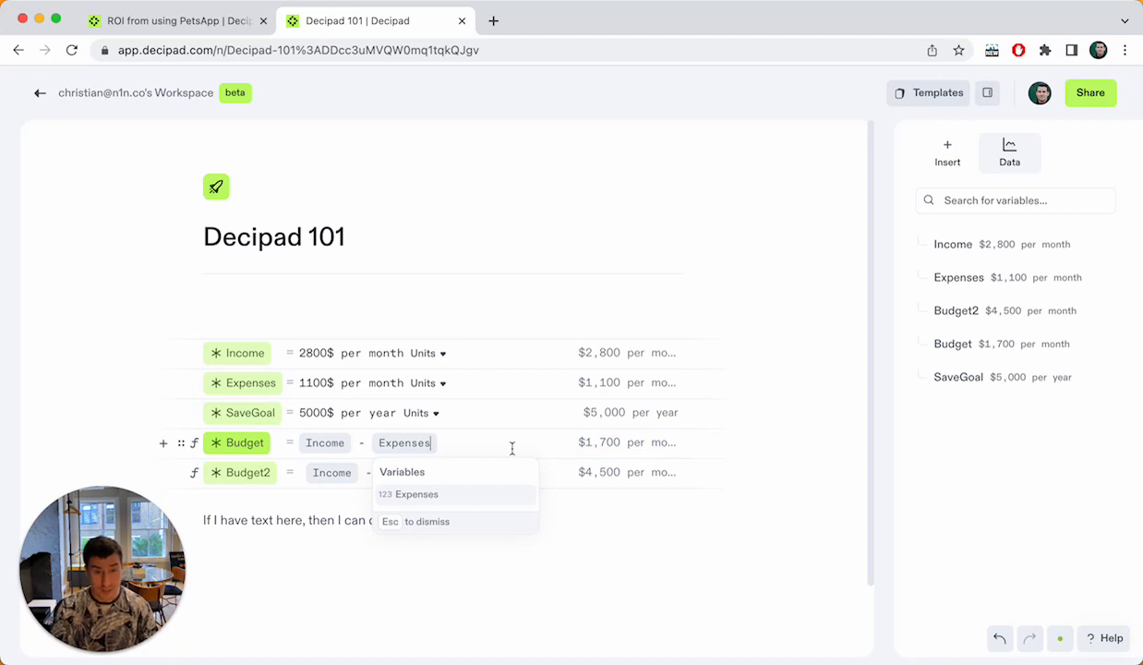
key(Escape)
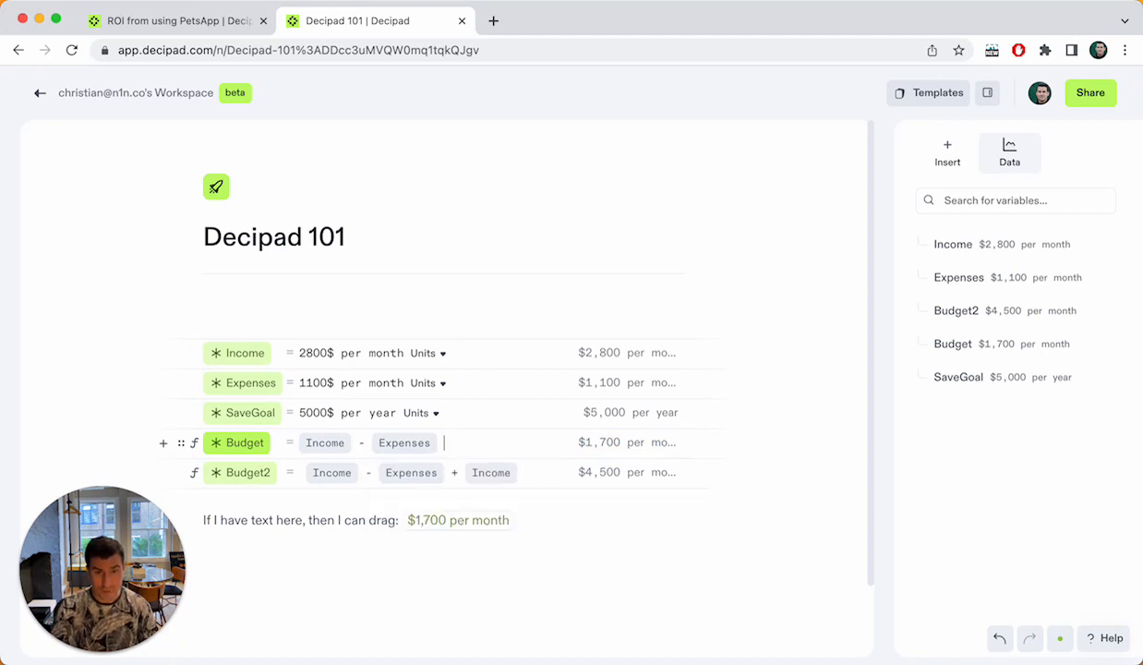
text(Save)
key(Return)
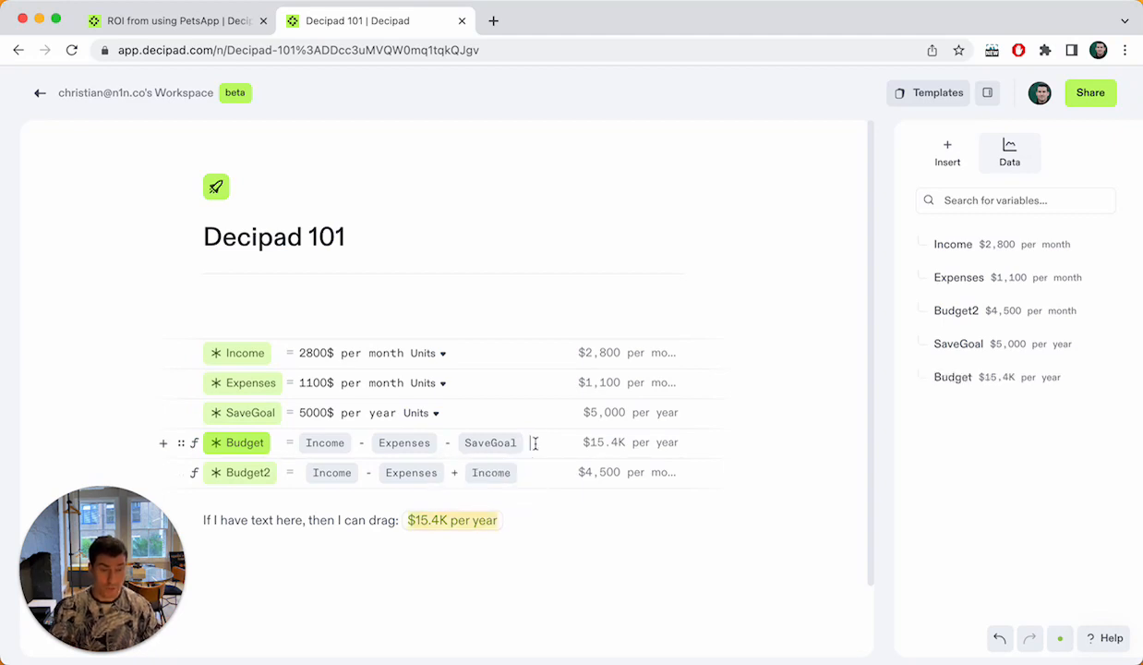
key(BackSpace)
mouse_move(638, 440)
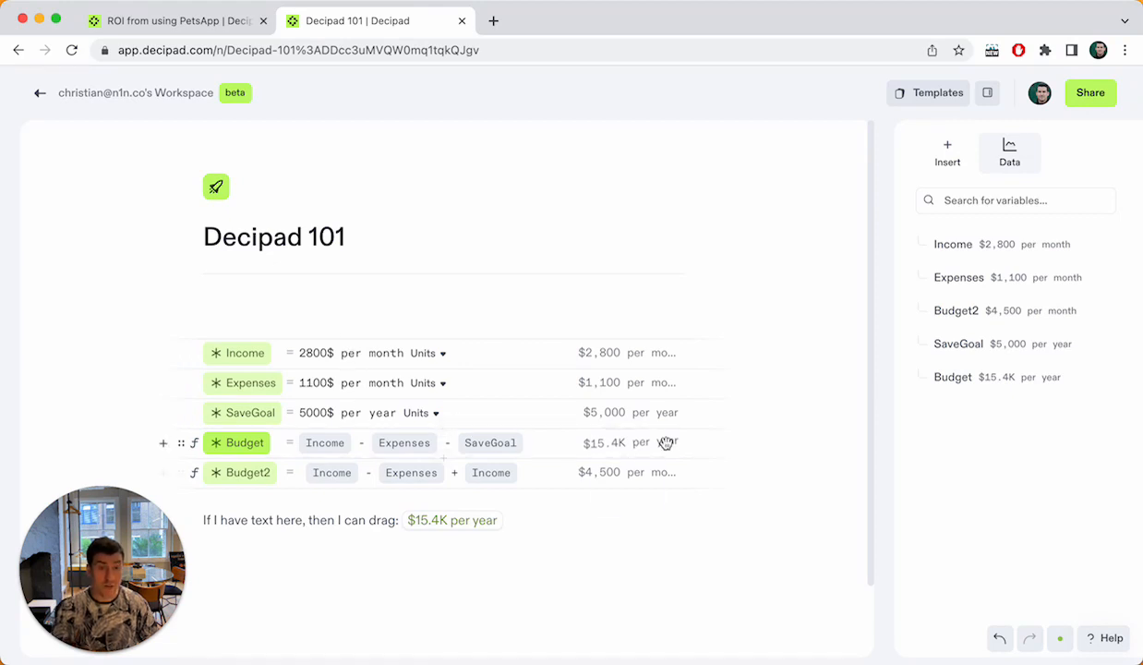
mouse_move(500, 447)
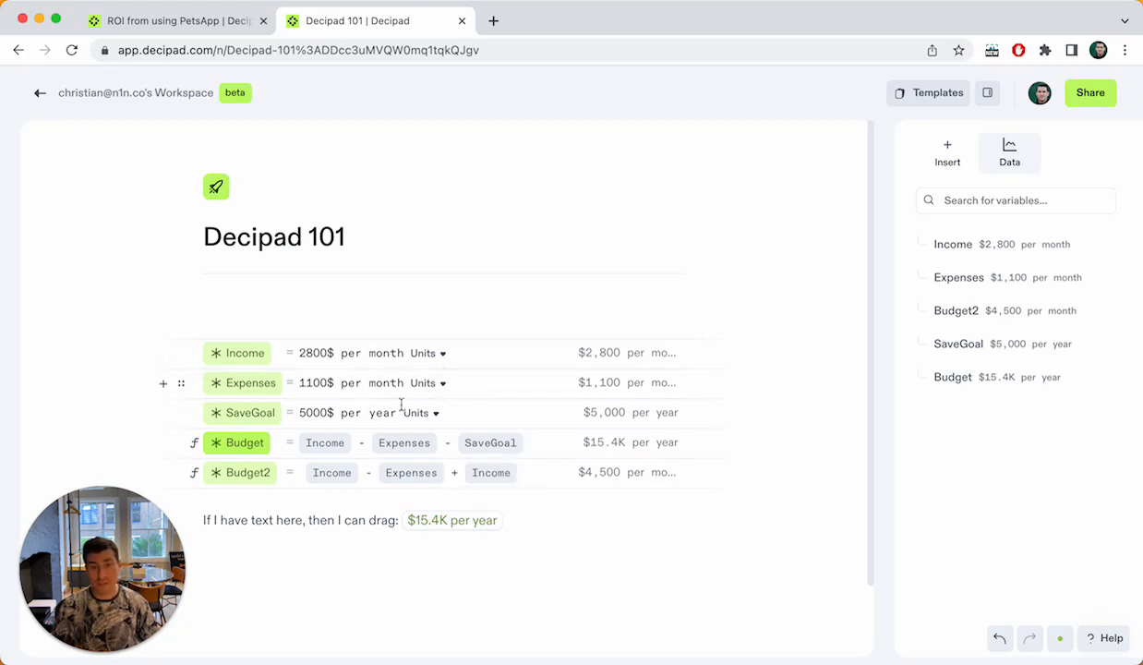
Step: Replace Budget2's formula with Income - Expenses - SaveGoal in $ per month
click(545, 482)
key(BackSpace)
key(BackSpace)
key(BackSpace)
key(BackSpace)
key(BackSpace)
key(BackSpace)
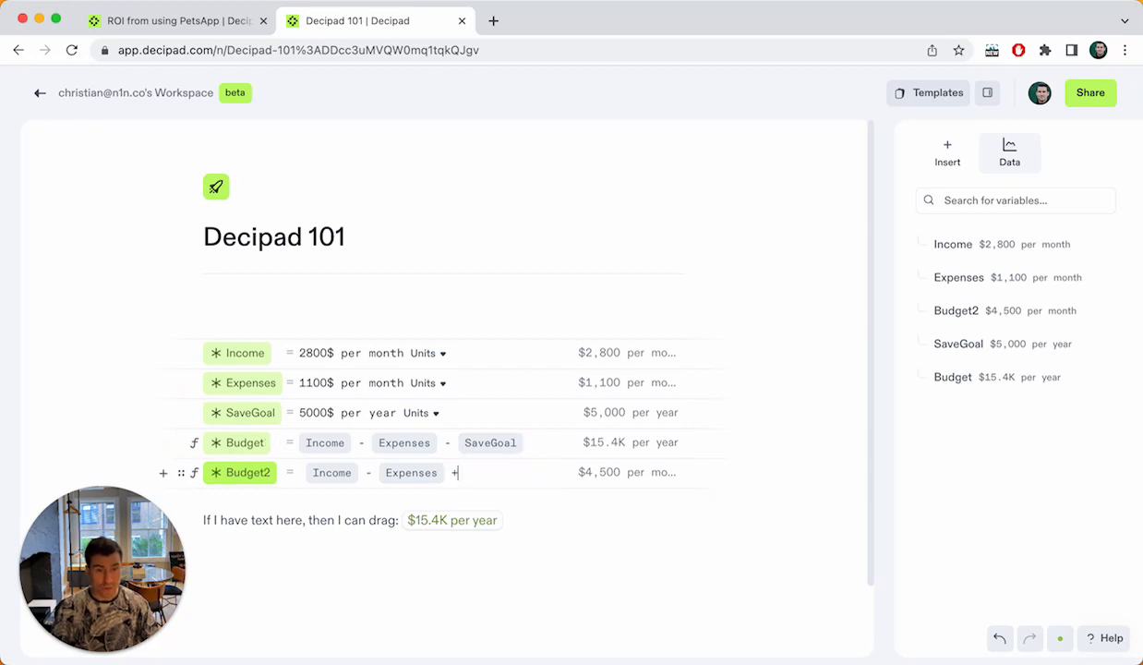
key(BackSpace)
key(BackSpace)
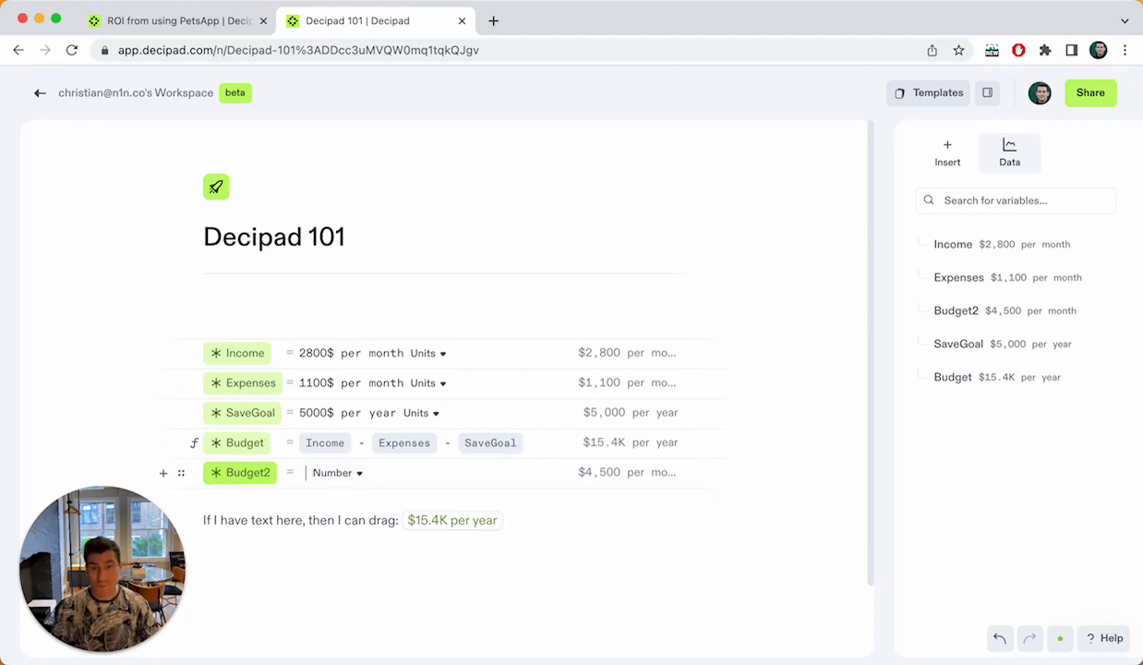
text(Income)
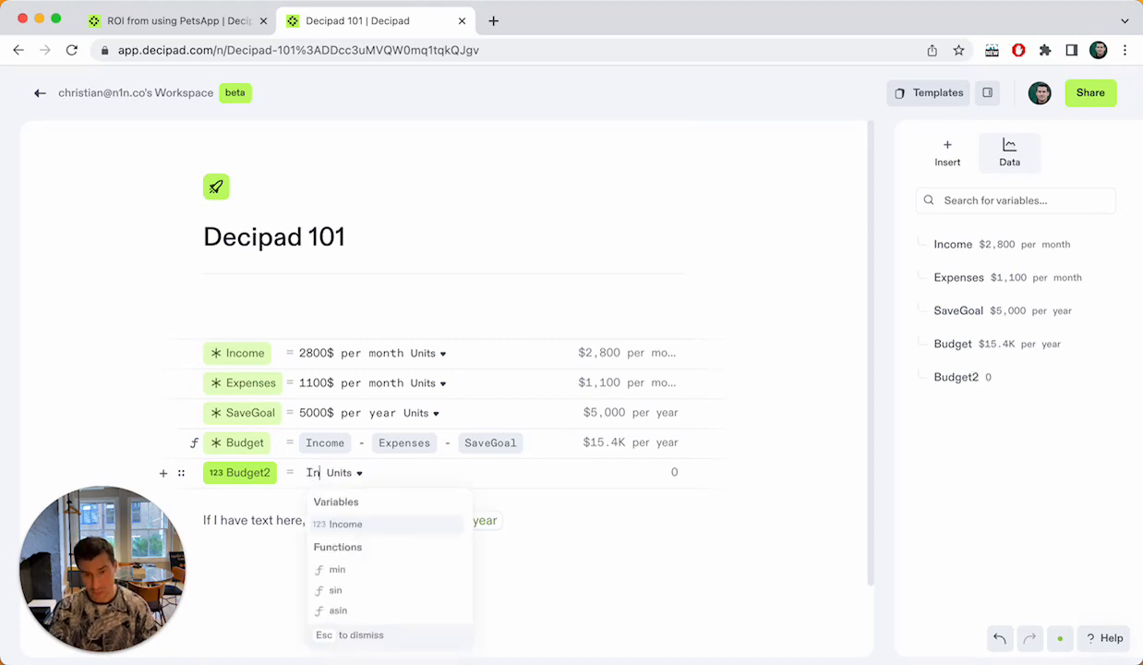
text(Expenses)
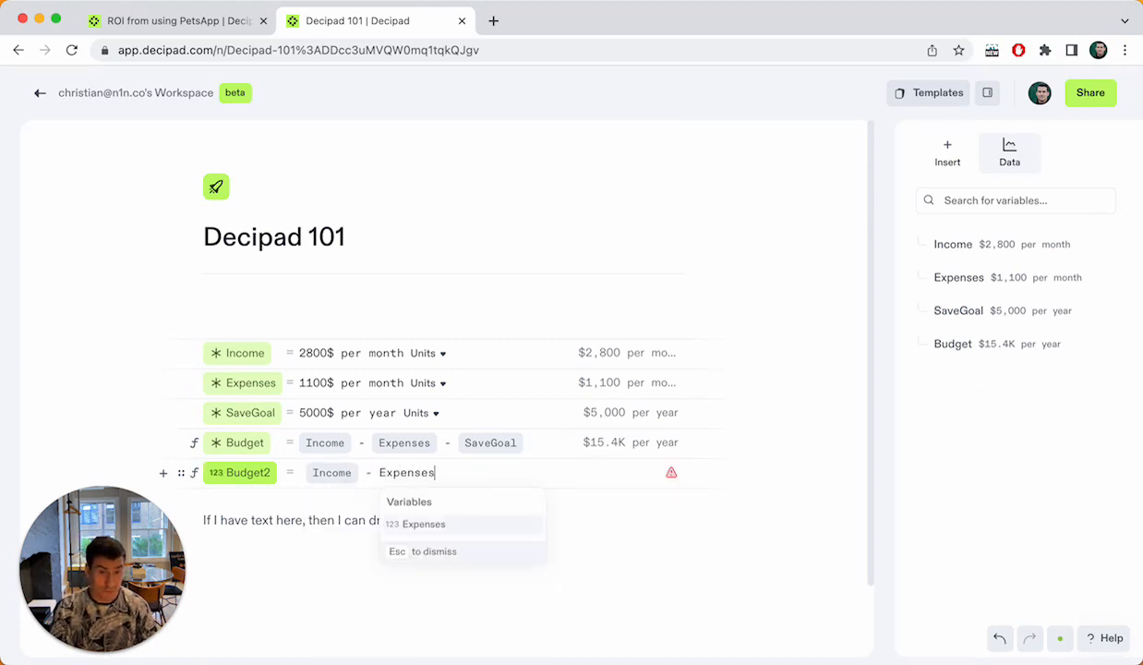
key(Return)
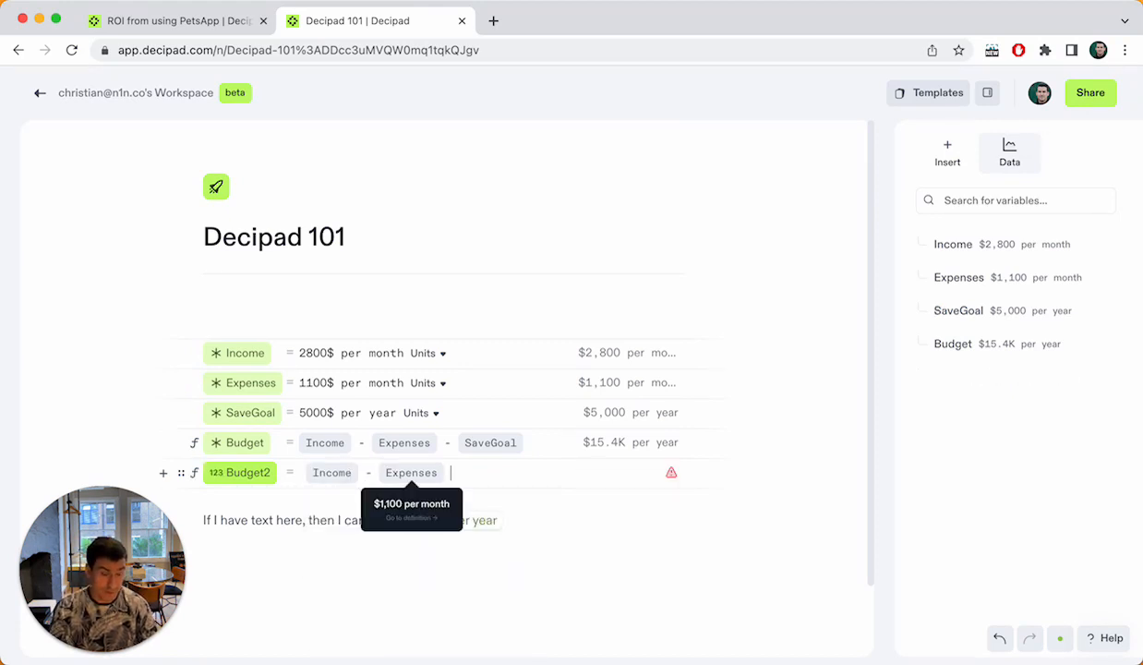
text(- Savego)
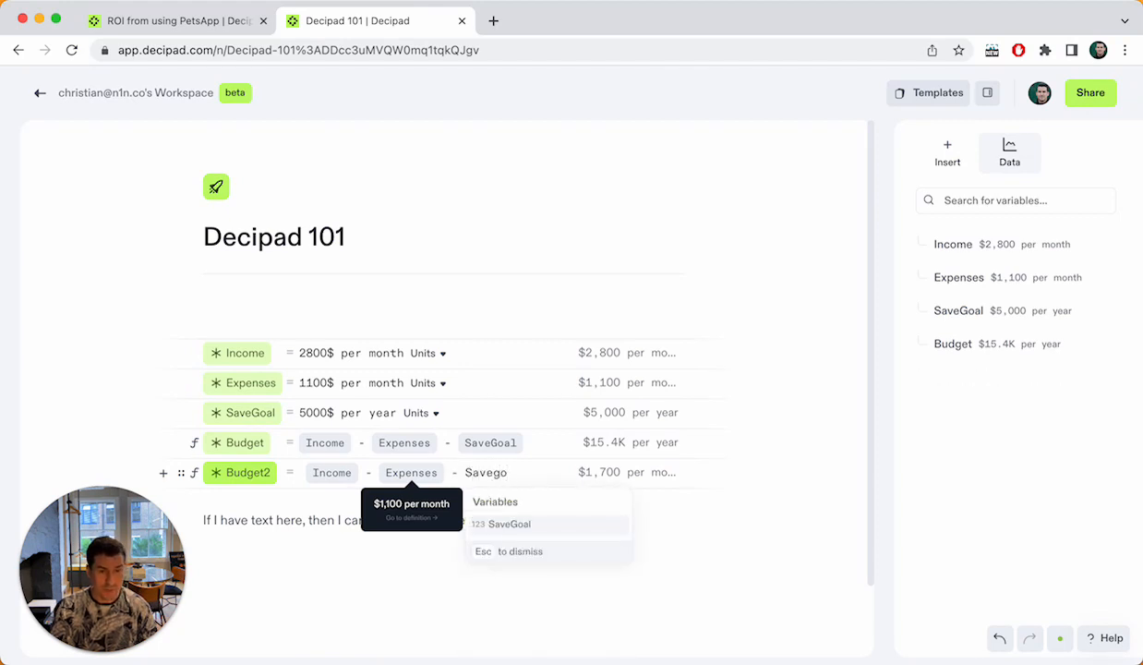
key(Return)
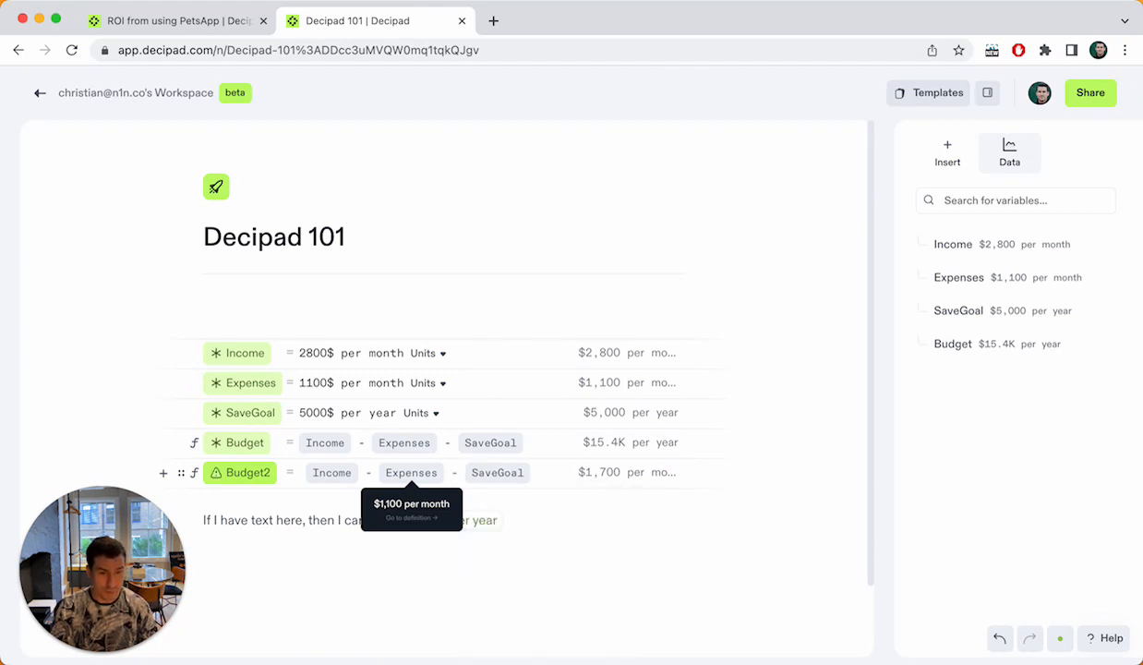
text(in $)
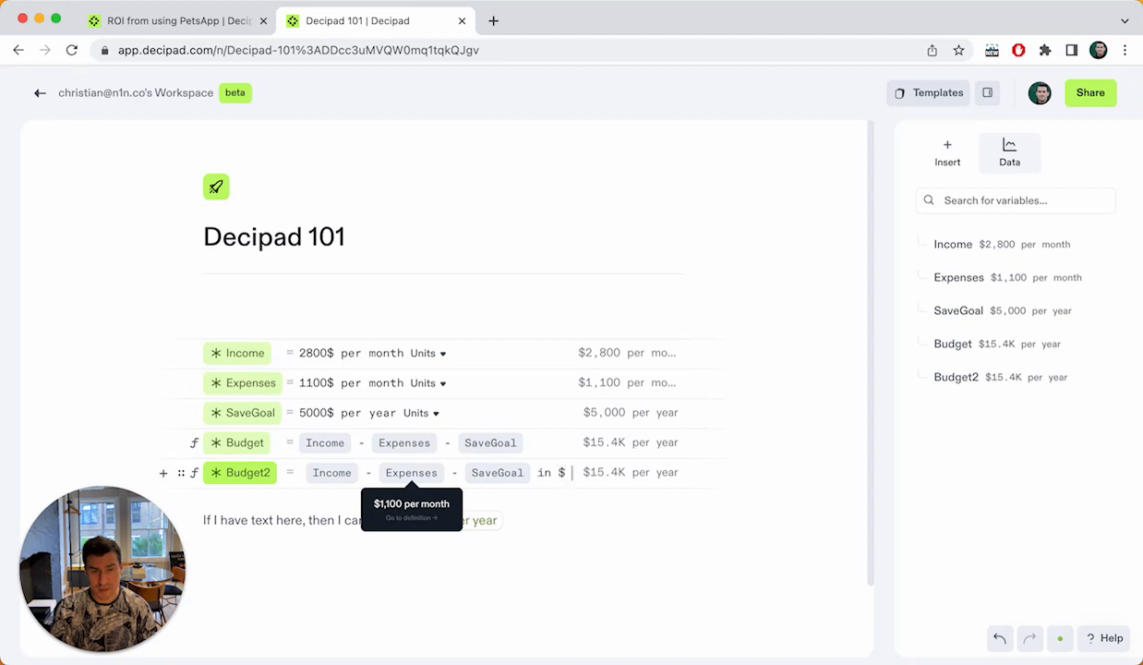
text( per month)
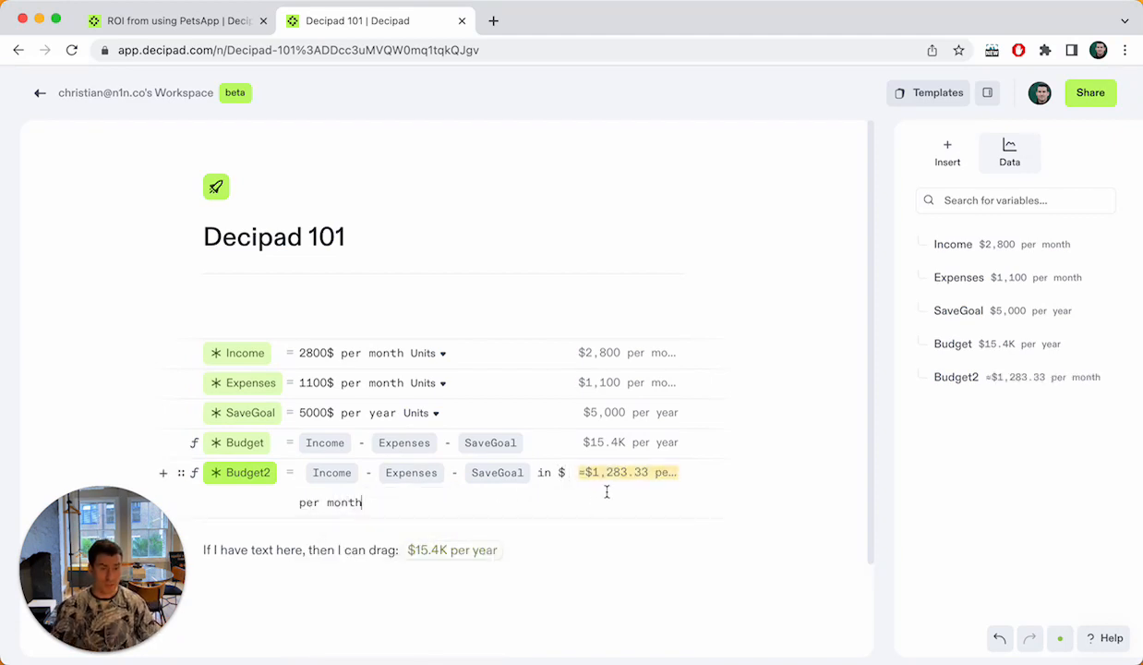
Step: Place Budget2's live value in the empty line above Income and precede it with "My budget will be"
mouse_move(617, 473)
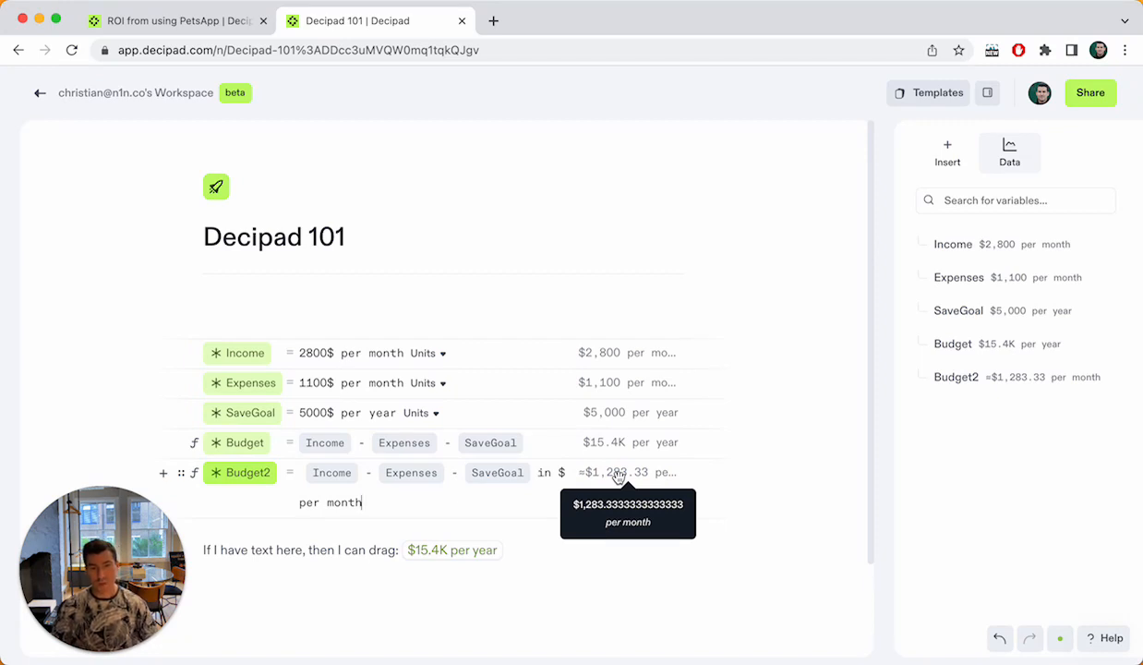
drag(617, 474, 356, 306)
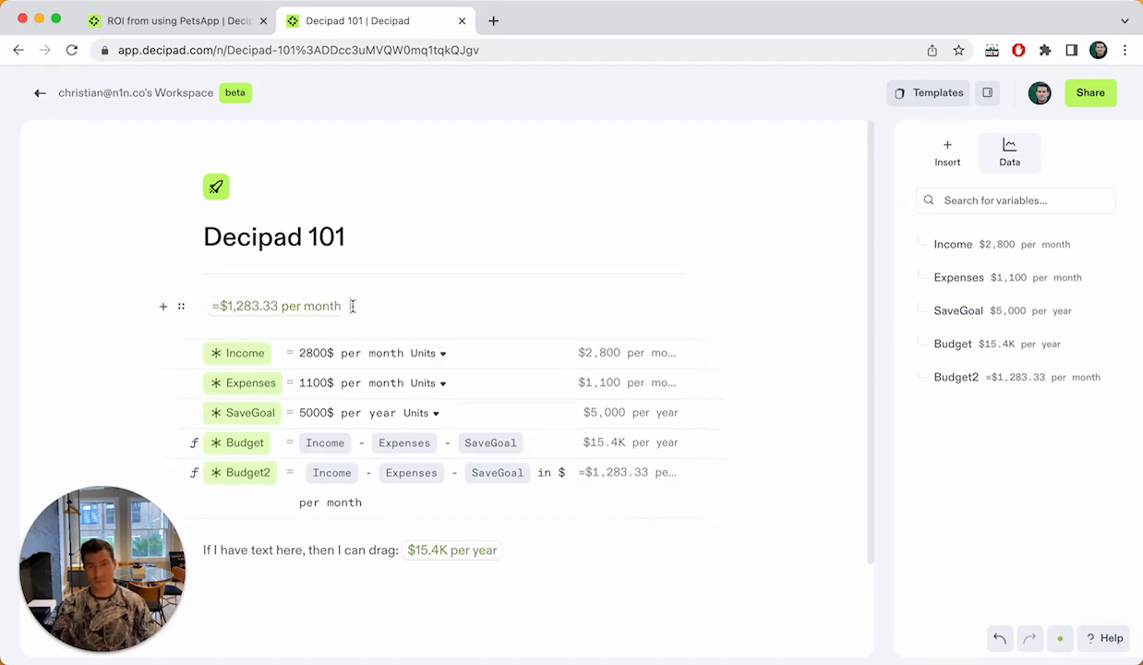
key(Left)
text(My budget will be)
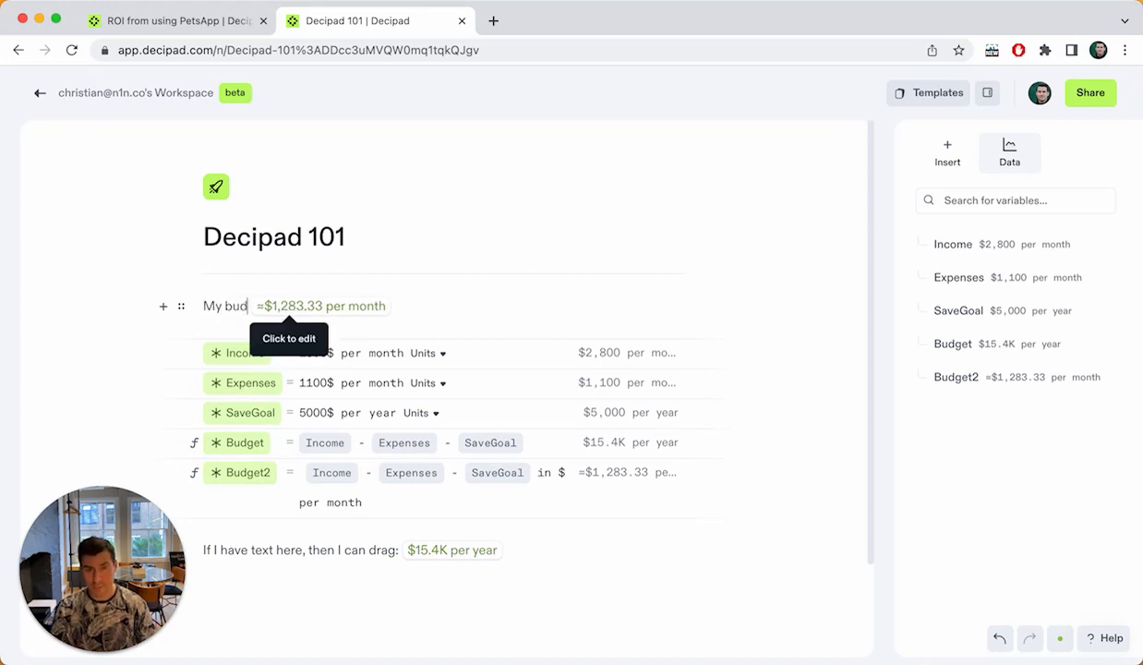
click(477, 306)
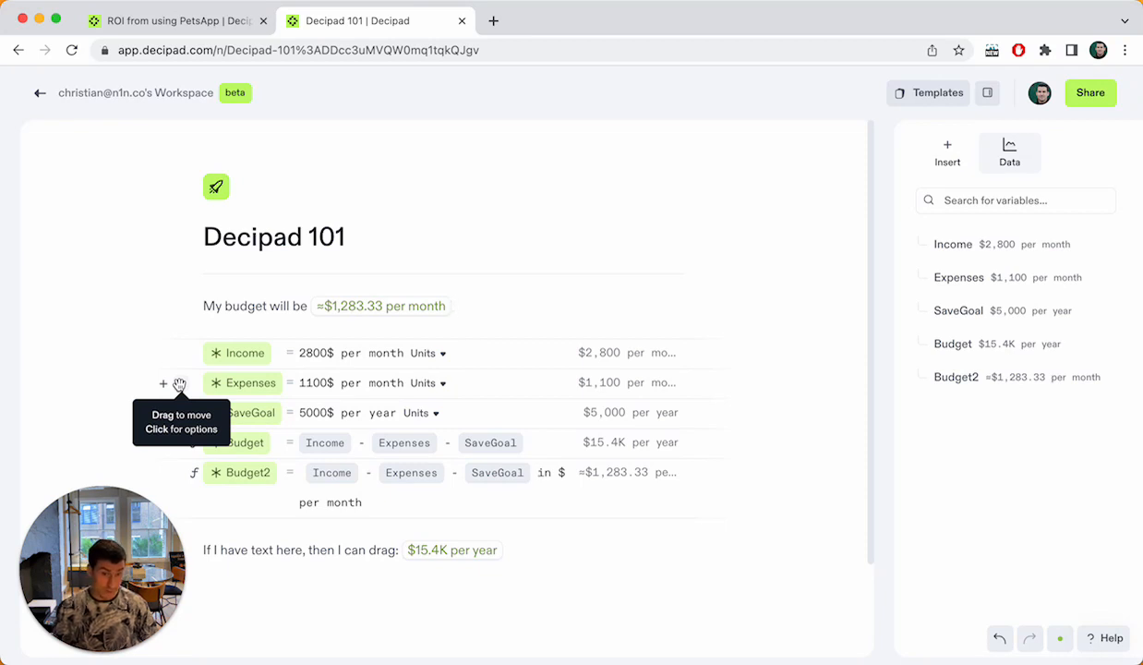
Step: Turn the Expenses variable into an input widget and move it above the Income row
click(179, 384)
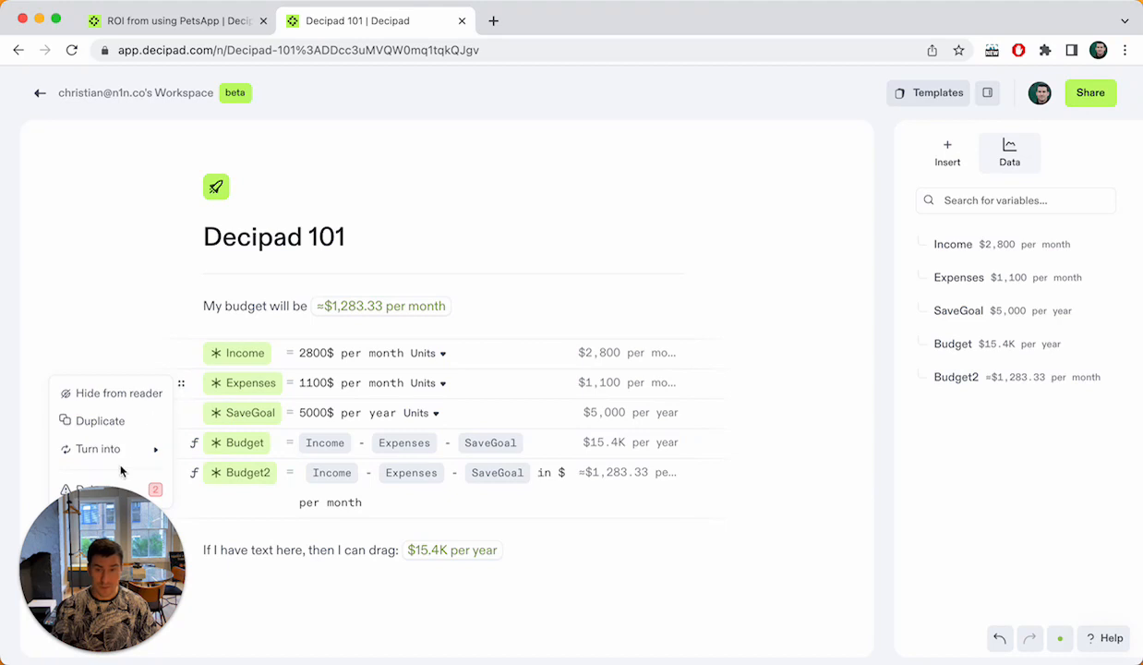
mouse_move(163, 456)
click(213, 458)
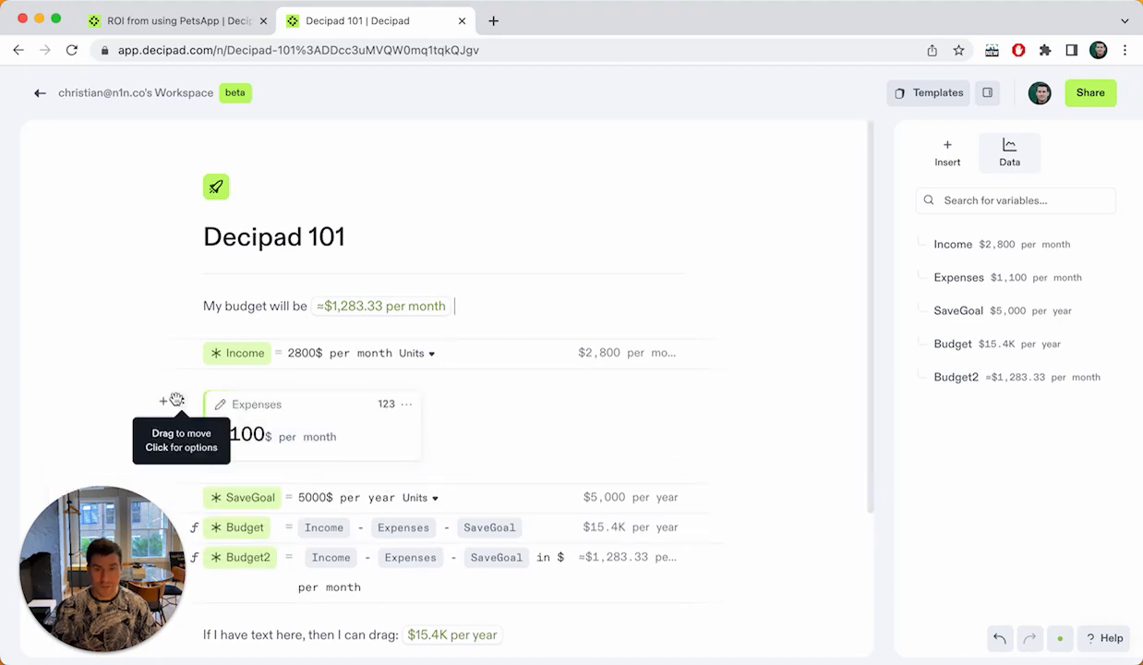
drag(181, 401, 206, 321)
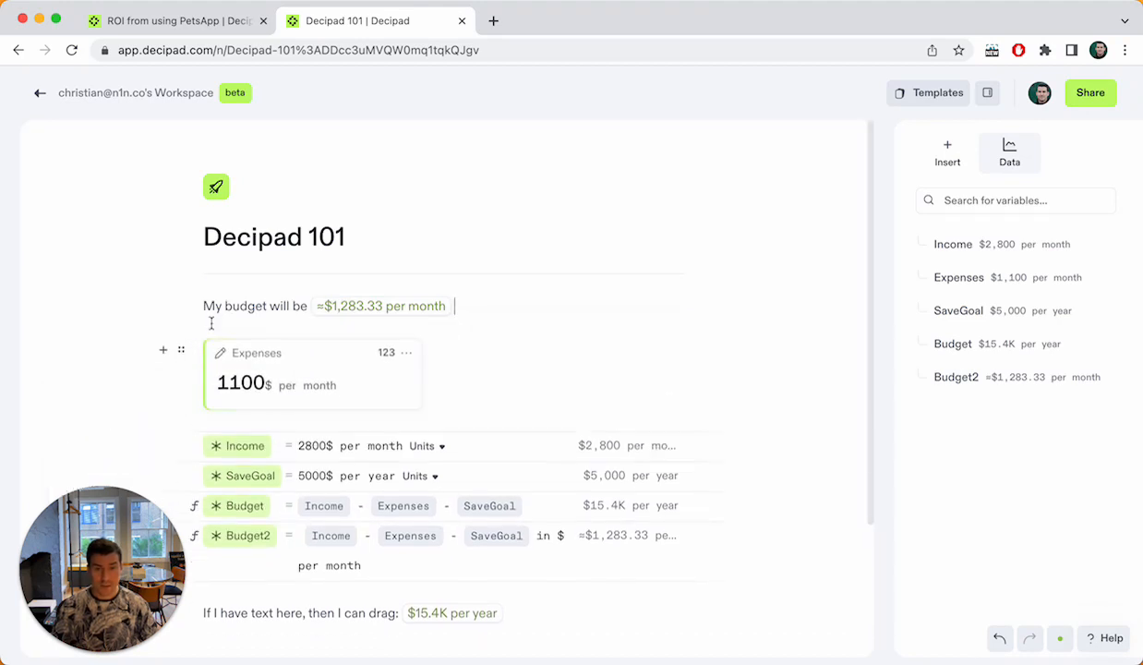
Step: Turn the Expenses input widget into a slider
scroll(70, 322, down, 2)
click(181, 279)
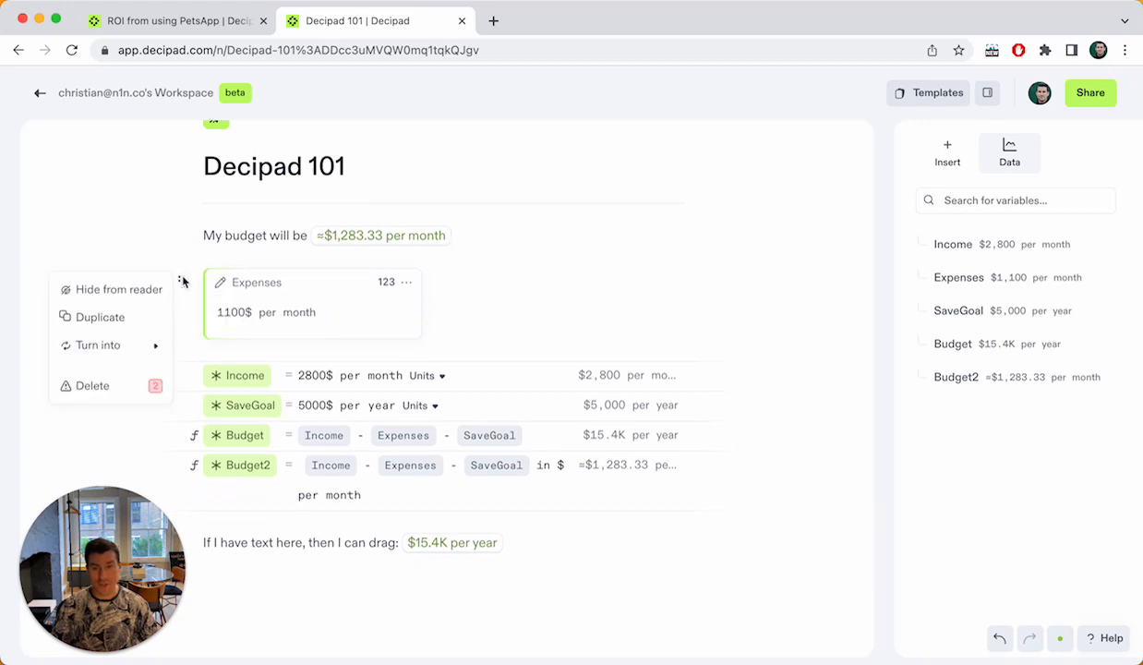
mouse_move(120, 349)
click(206, 435)
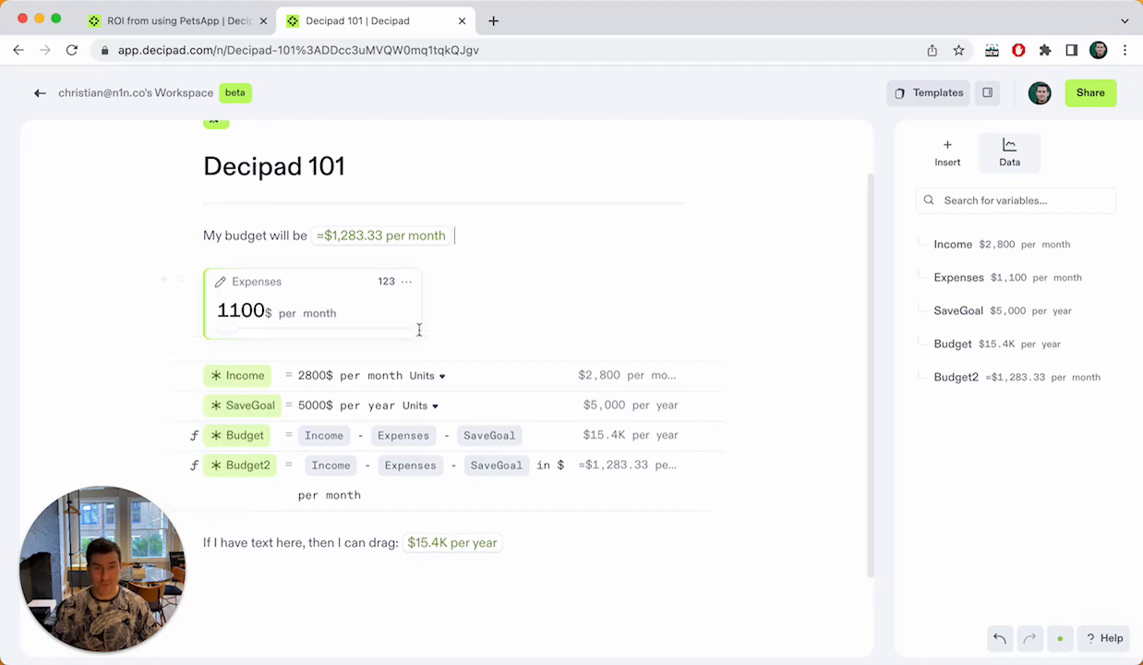
Step: Configure the Expenses slider with Min 800, Max 1100 and Step 100, and move it down to 800 and up to 900
click(406, 281)
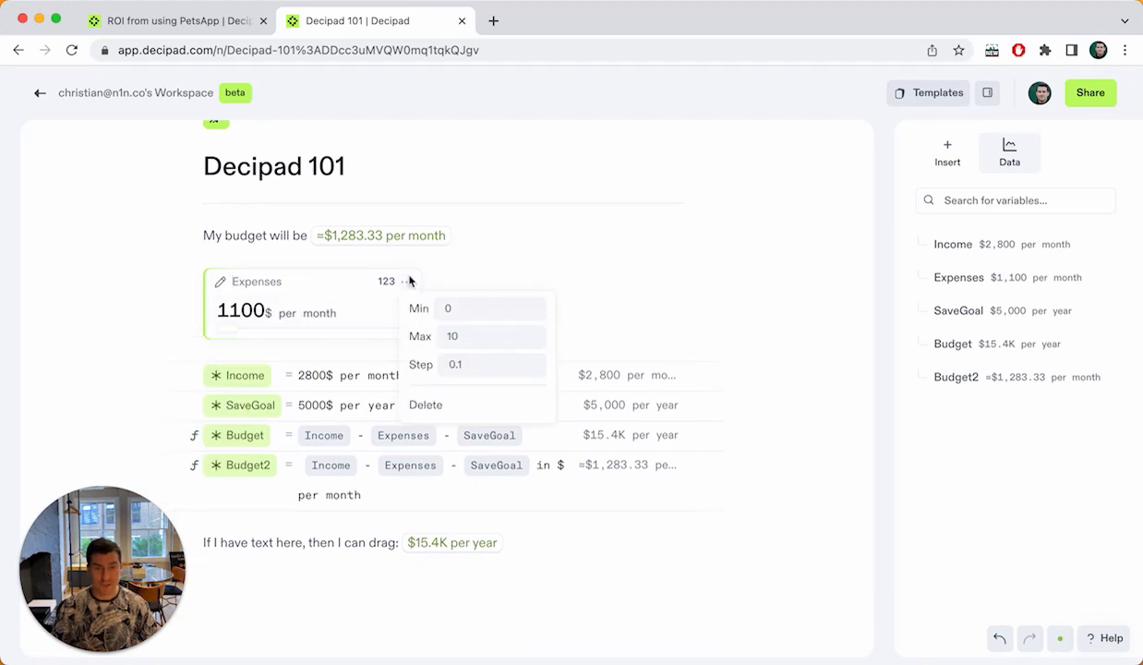
click(472, 315)
text(800)
double_click(479, 336)
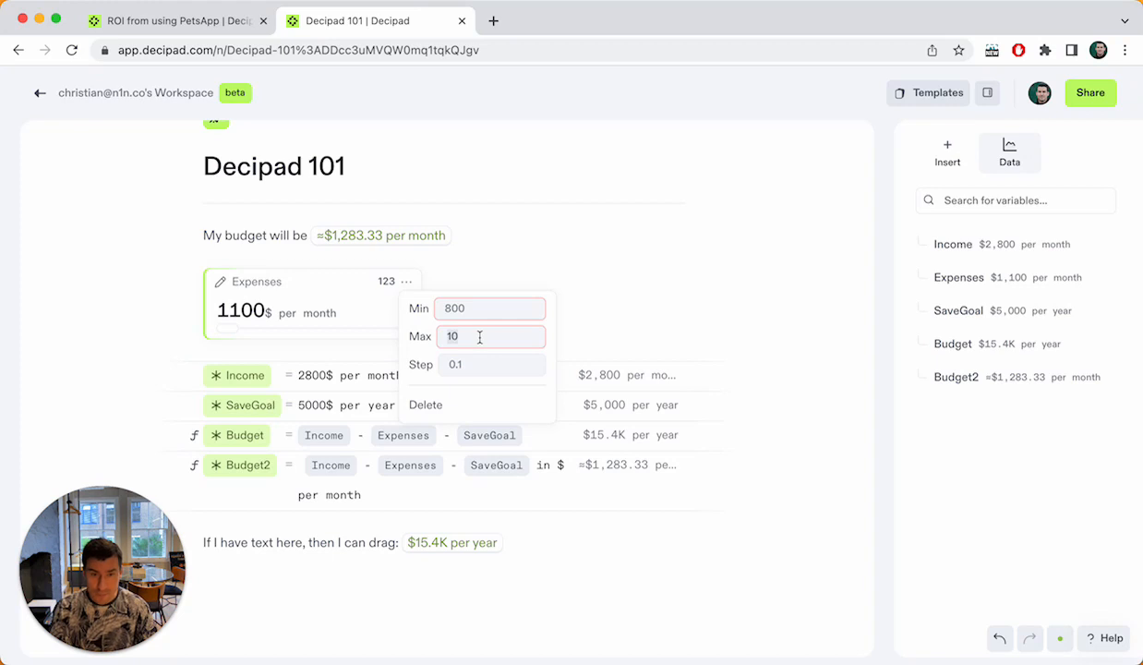
text(1100)
click(499, 363)
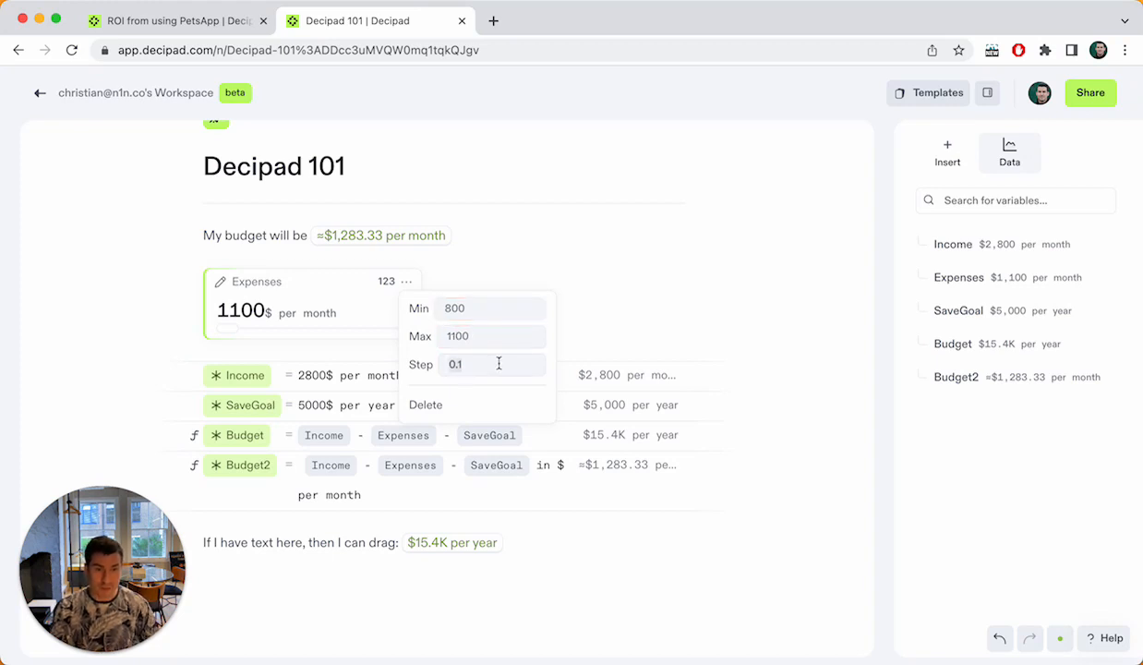
text(100)
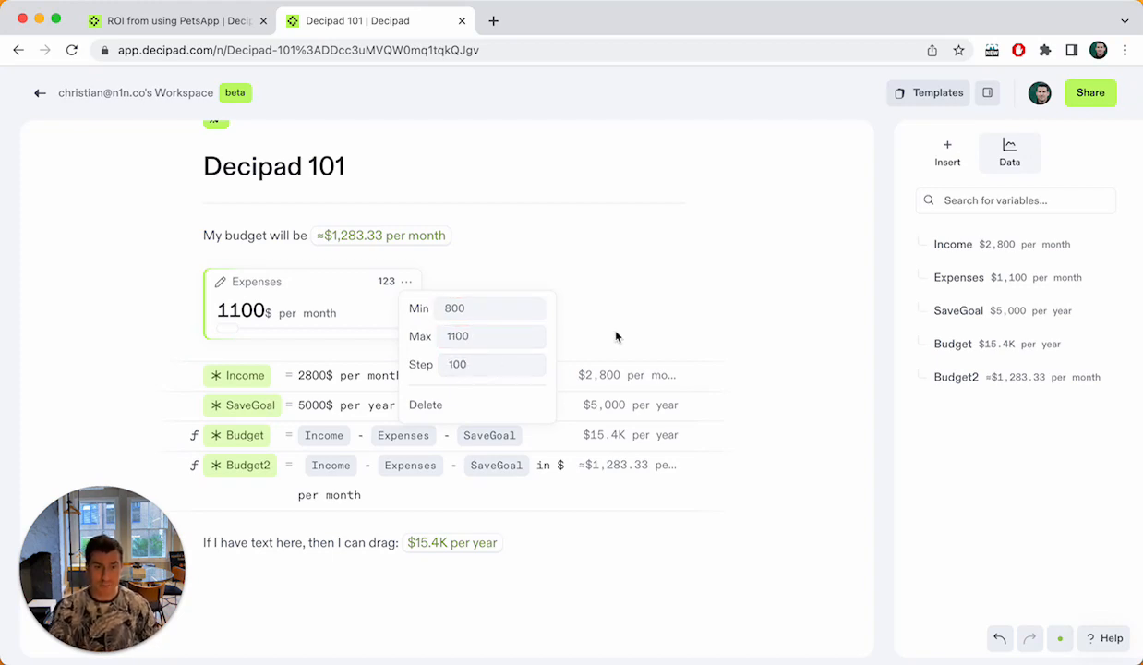
click(615, 331)
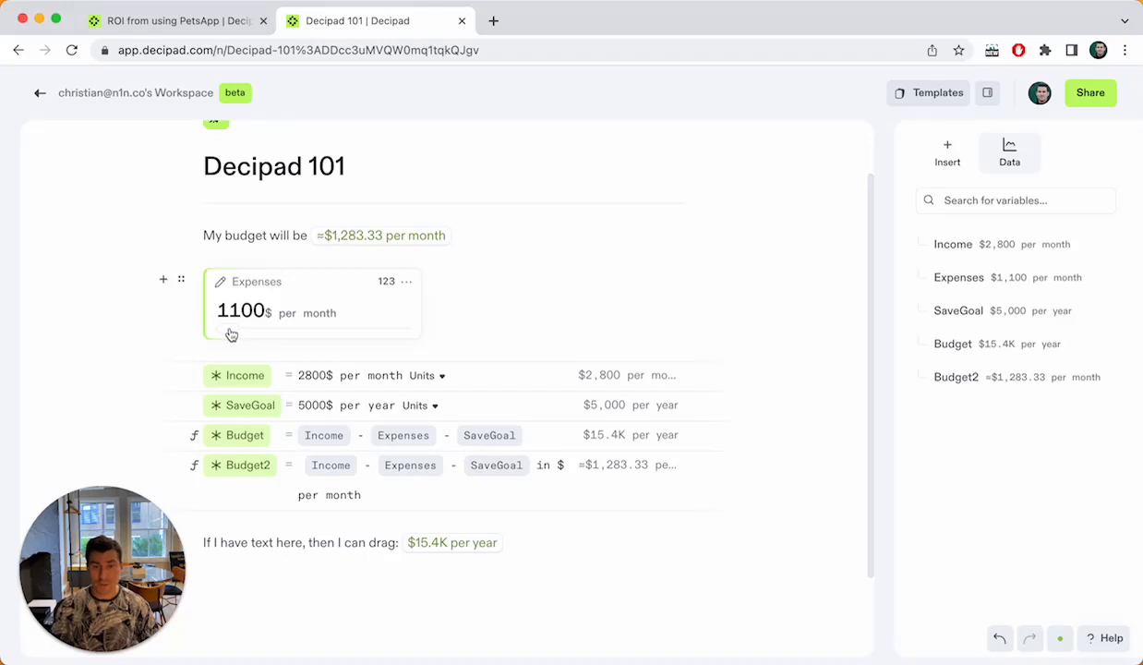
drag(231, 334, 128, 333)
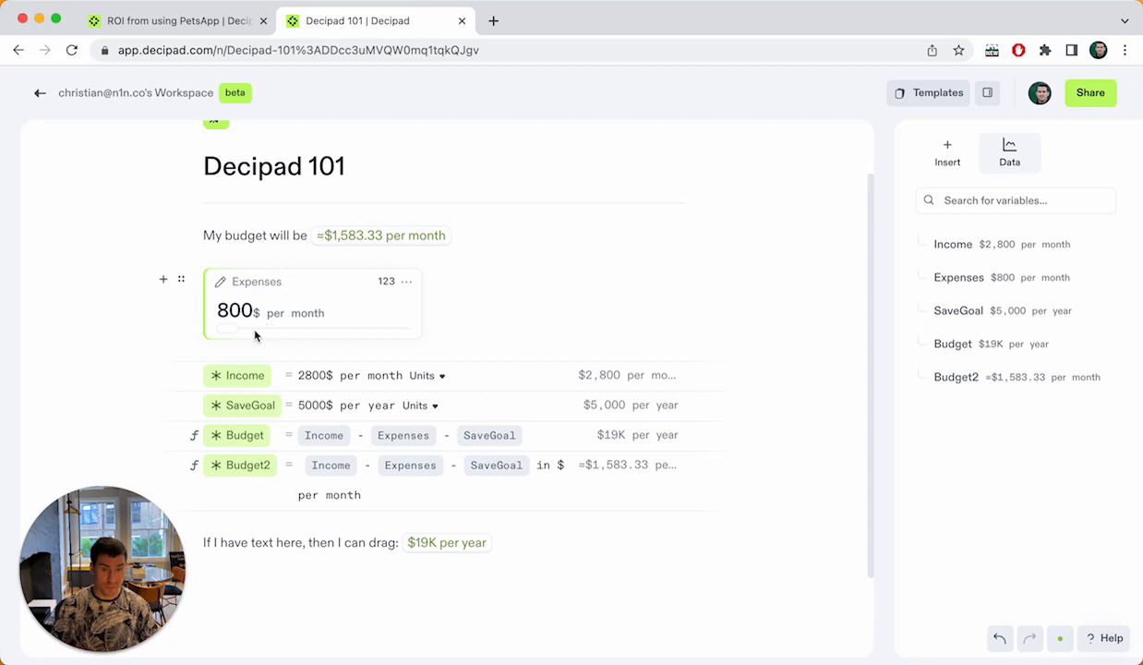
drag(236, 334, 288, 334)
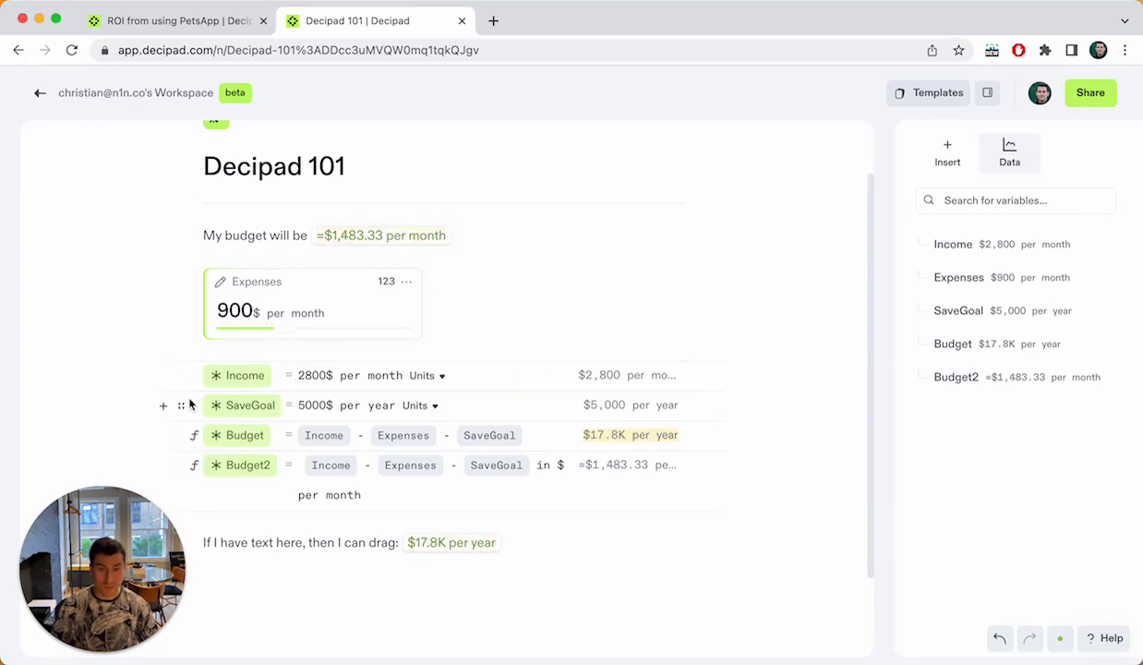
Step: Turn the SaveGoal variable into an input widget and place it beside the Expenses slider
click(183, 407)
mouse_move(133, 472)
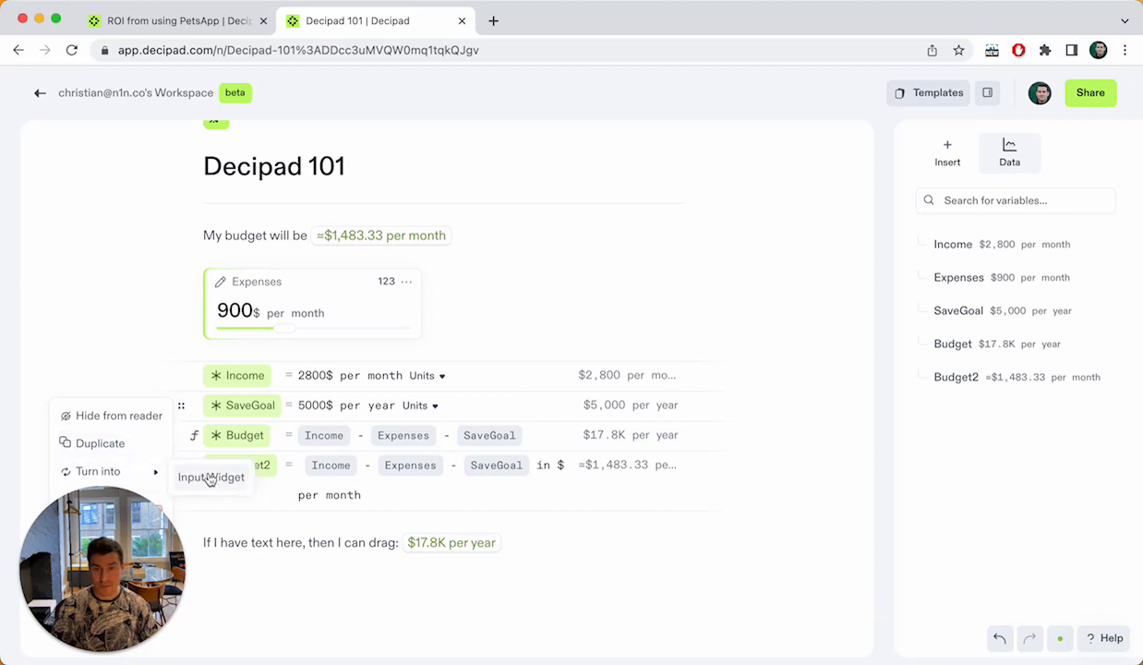
click(208, 477)
drag(181, 425, 675, 295)
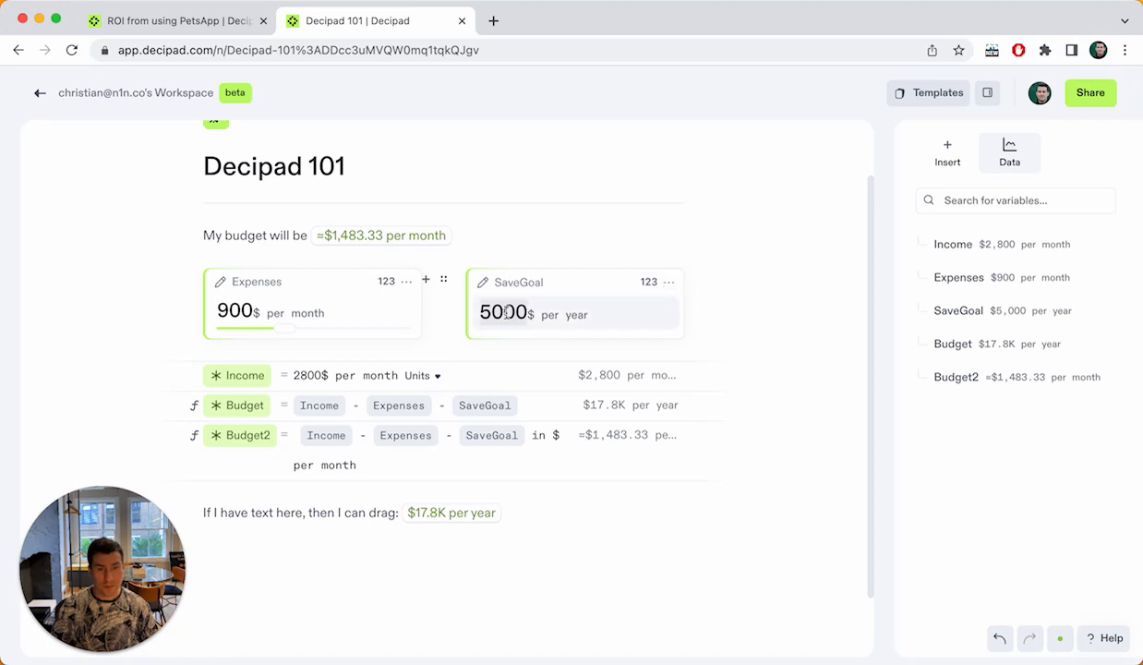
Step: Set the SaveGoal widget to 10000$ per year and raise the Expenses slider to 1000
key(Left)
text(10)
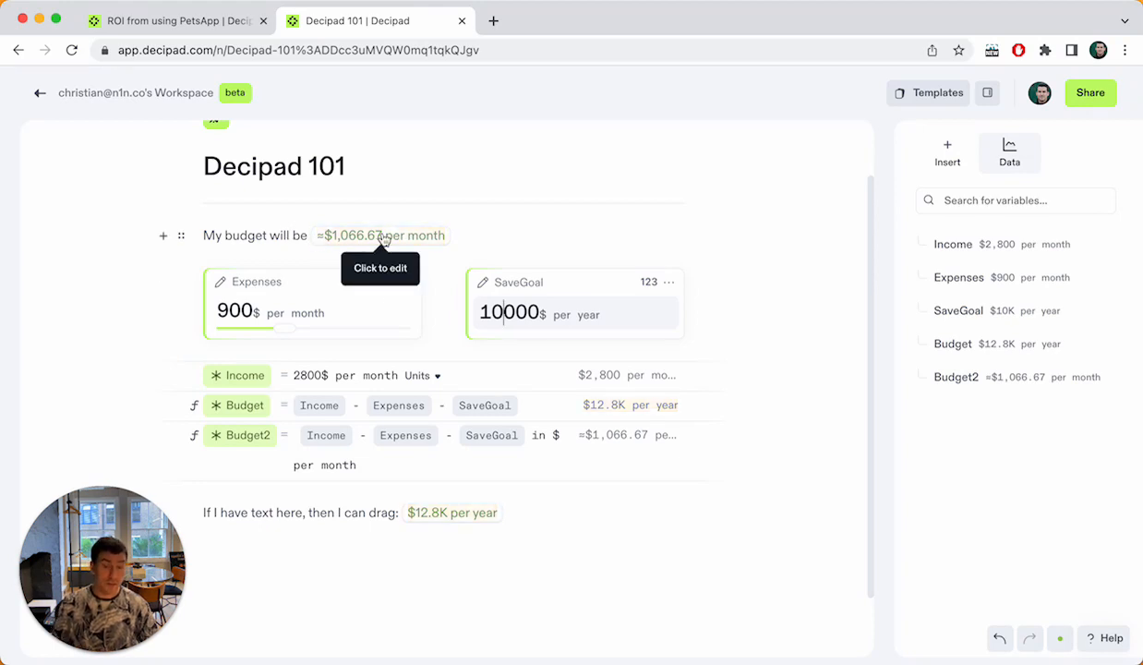
drag(284, 335, 316, 337)
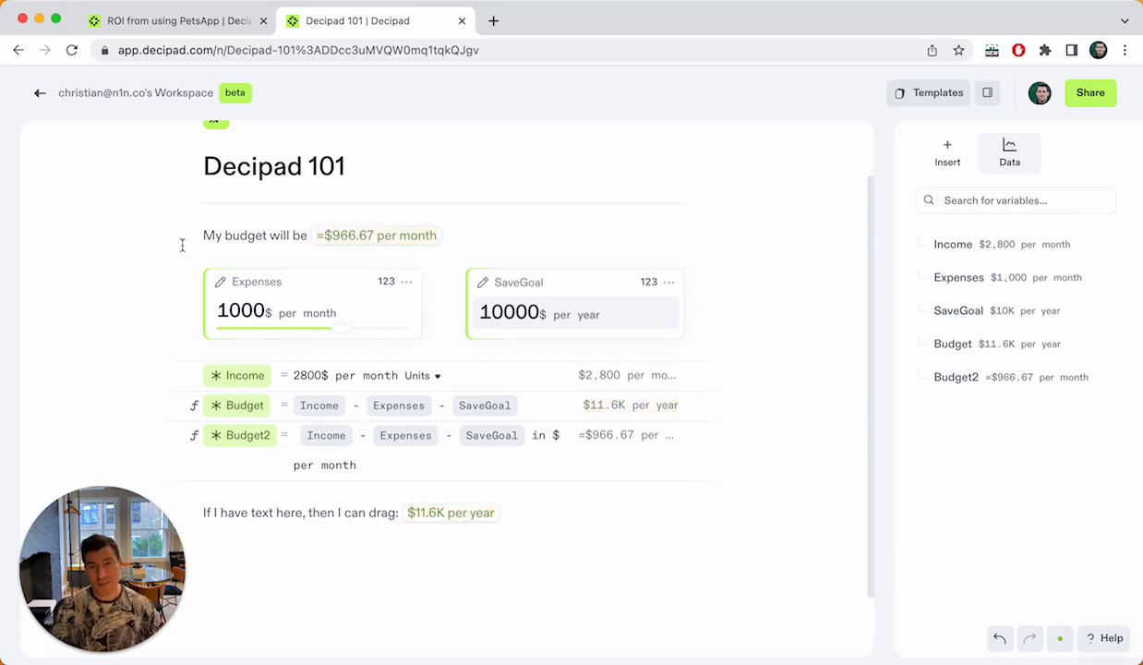
Step: Add a paragraph above the budget sentence reading "I want to know how much I can spend each month while still reaching my savings goal."
scroll(123, 197, up, 1)
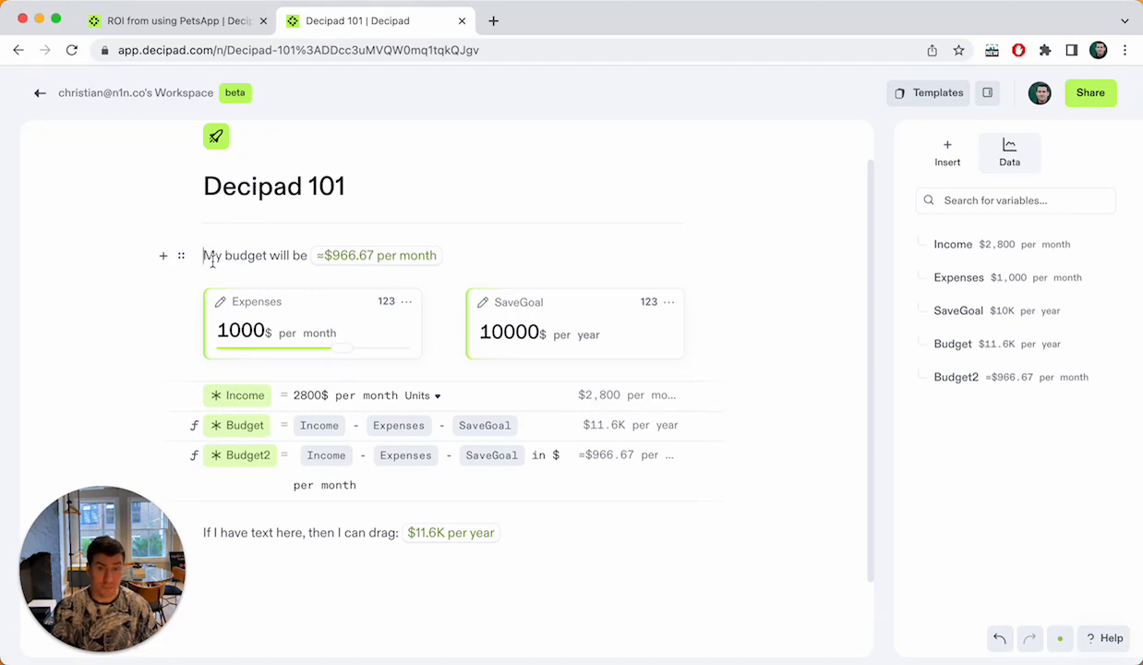
key(Left)
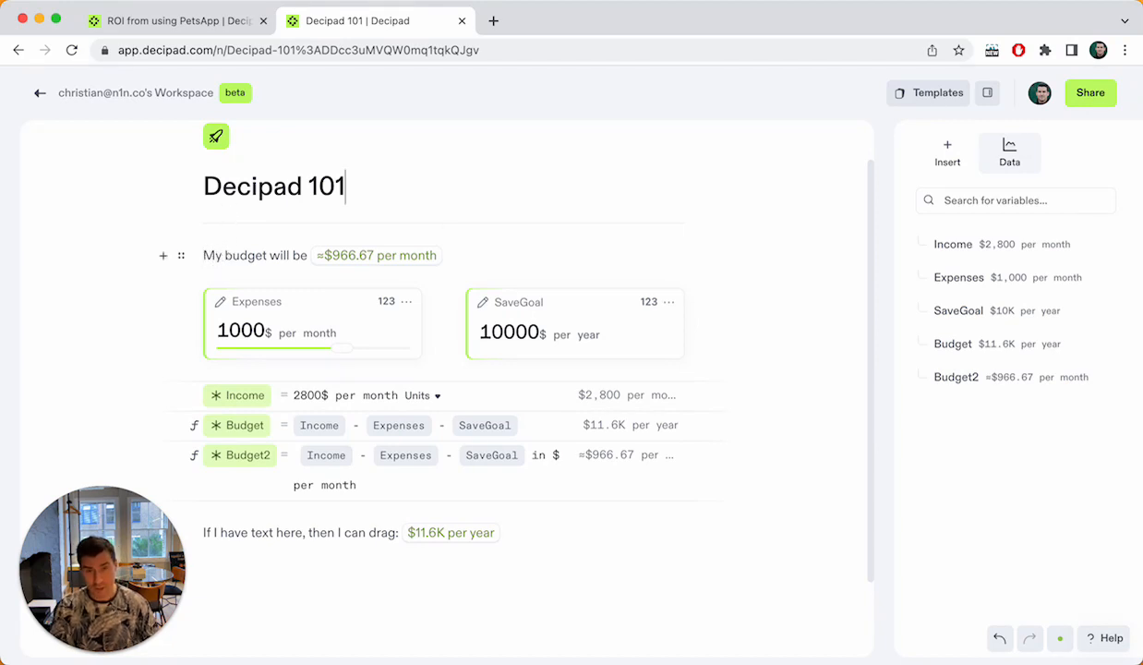
key(Return)
text(I want t)
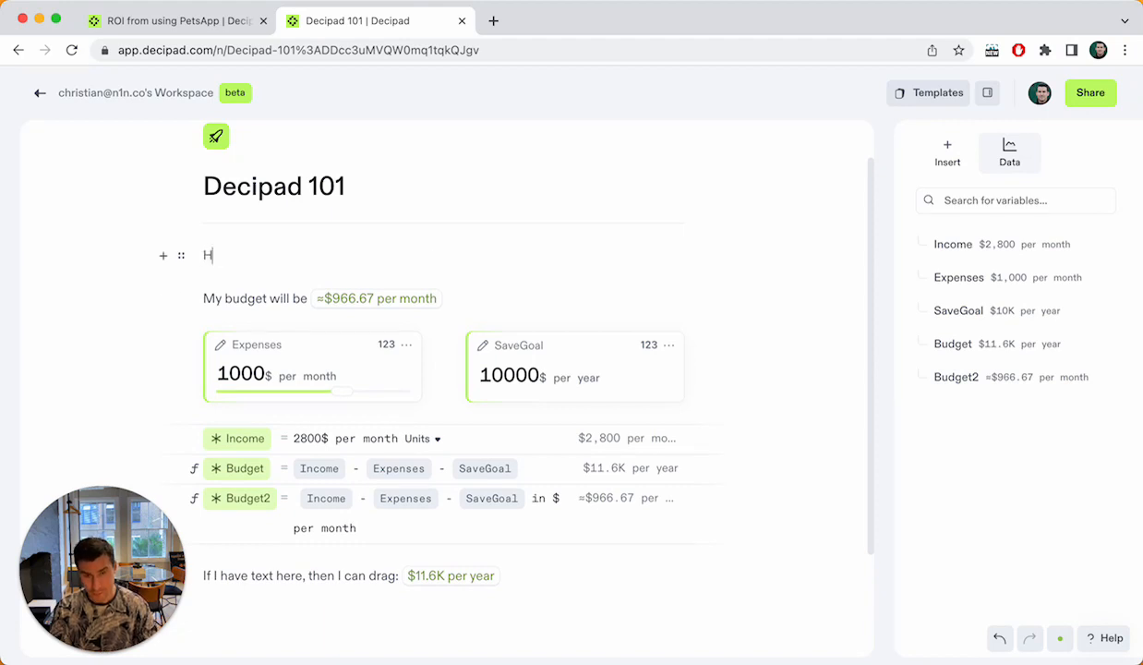
text(o know how much )
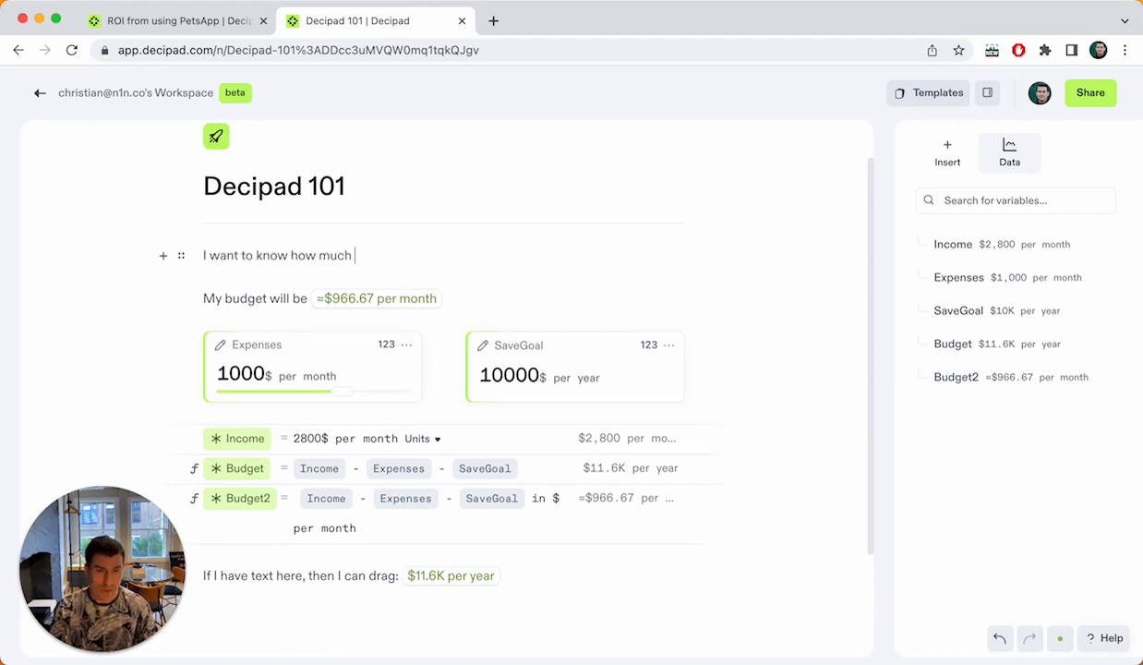
text(I can spen)
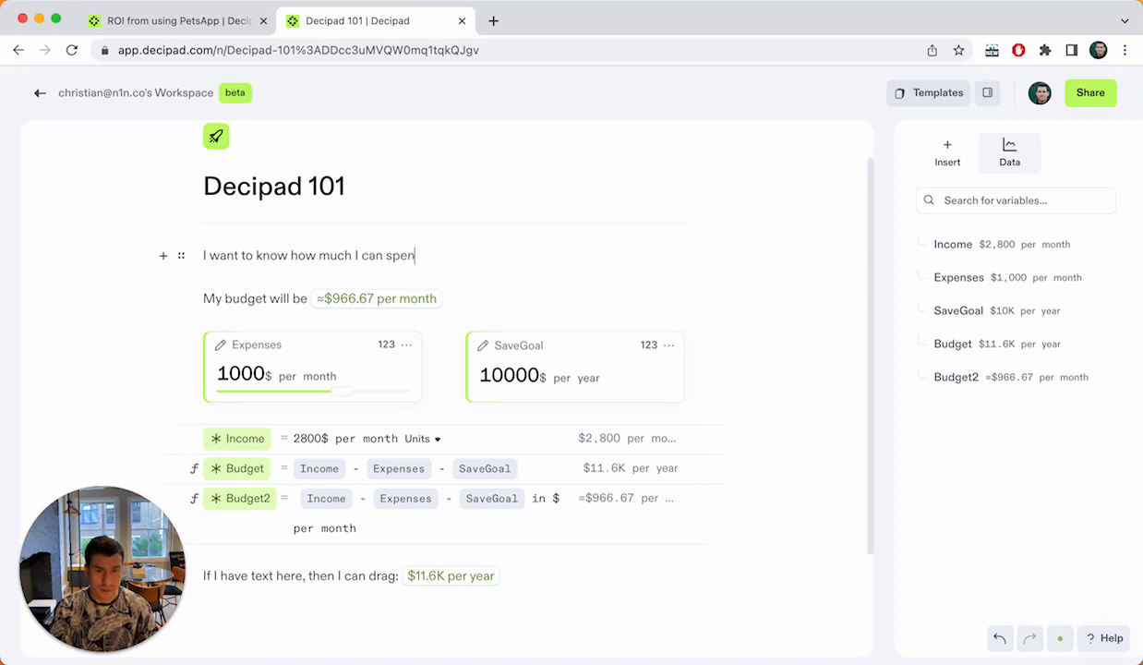
text(d each month w)
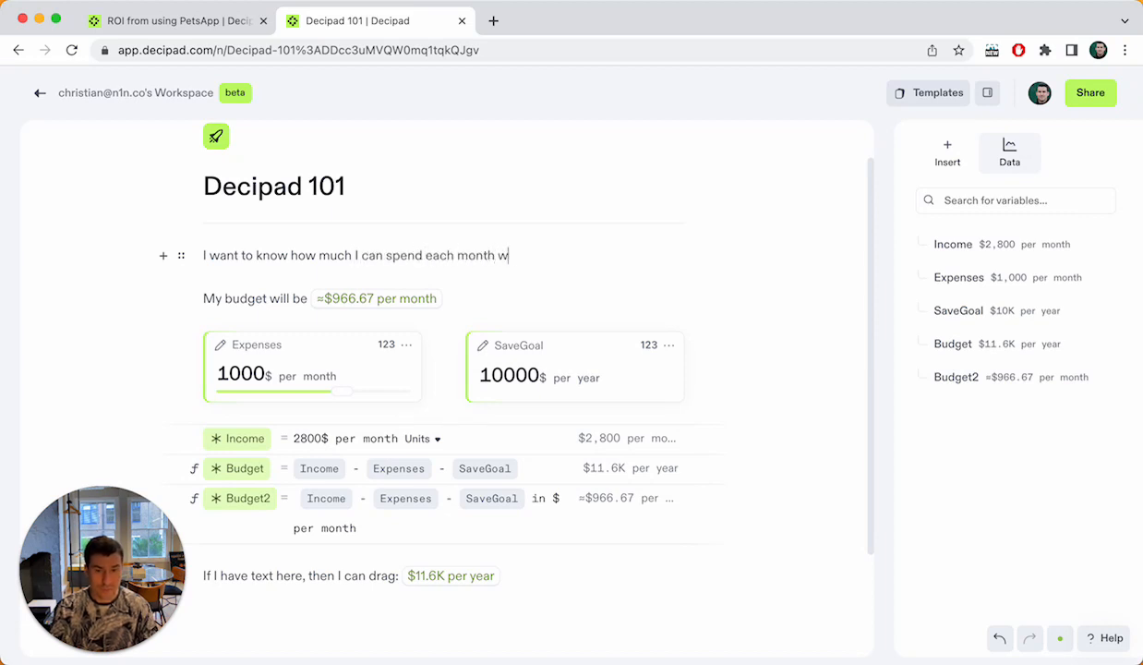
text(hile still reaching m)
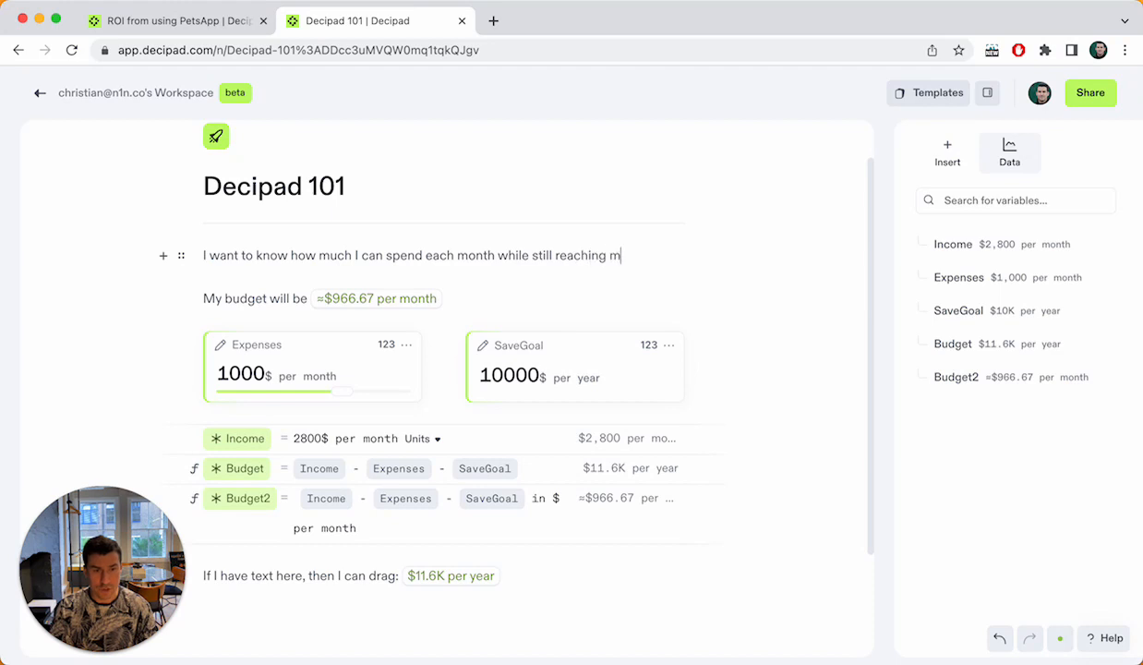
text(y savings goal )
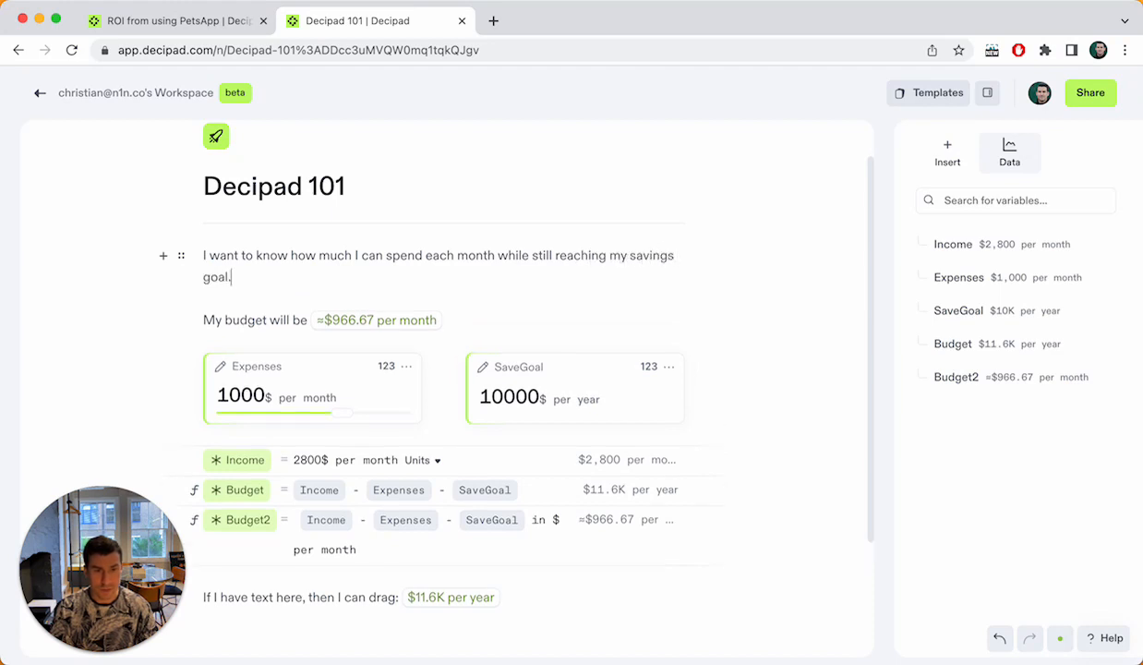
text(of)
key(BackSpace)
key(BackSpace)
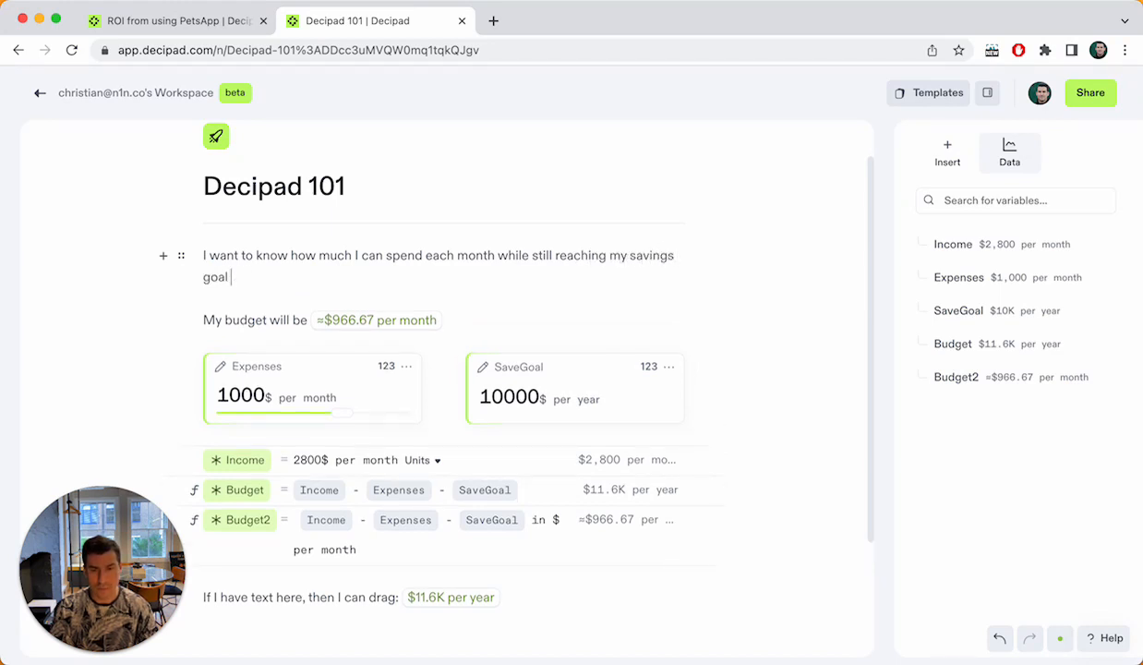
Step: Join the budget sentence to the paragraph above, reword its start to "Currently, it looks like my budget will be", and end it with a period
click(204, 320)
key(BackSpace)
text(Currently)
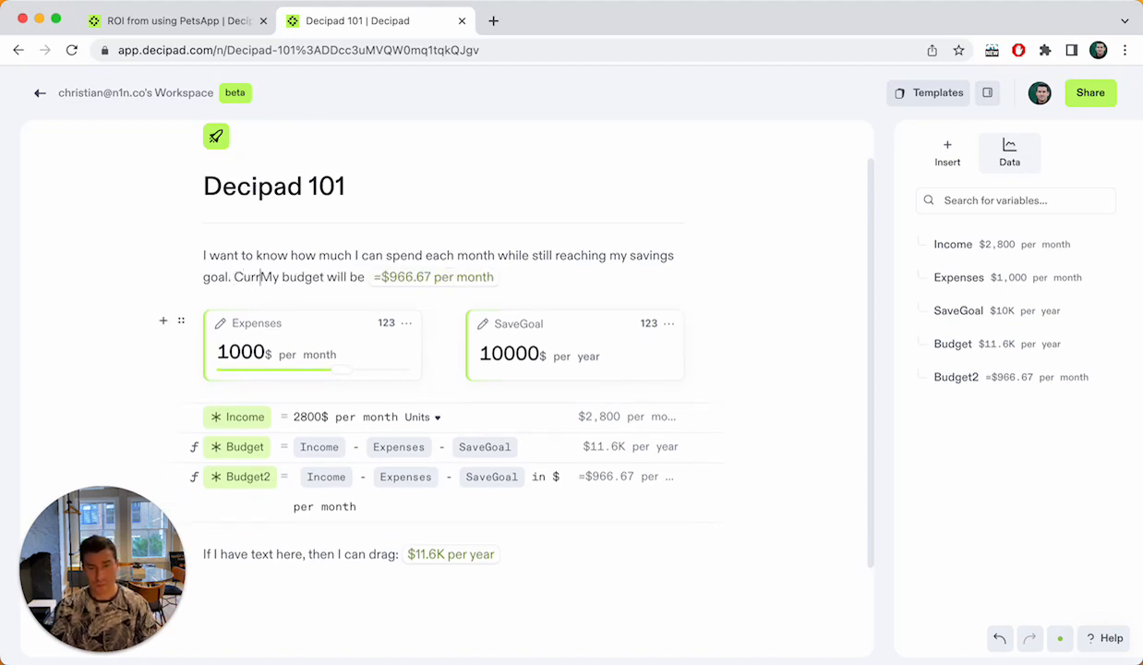
text(,)
key(shift+Right)
text(it look)
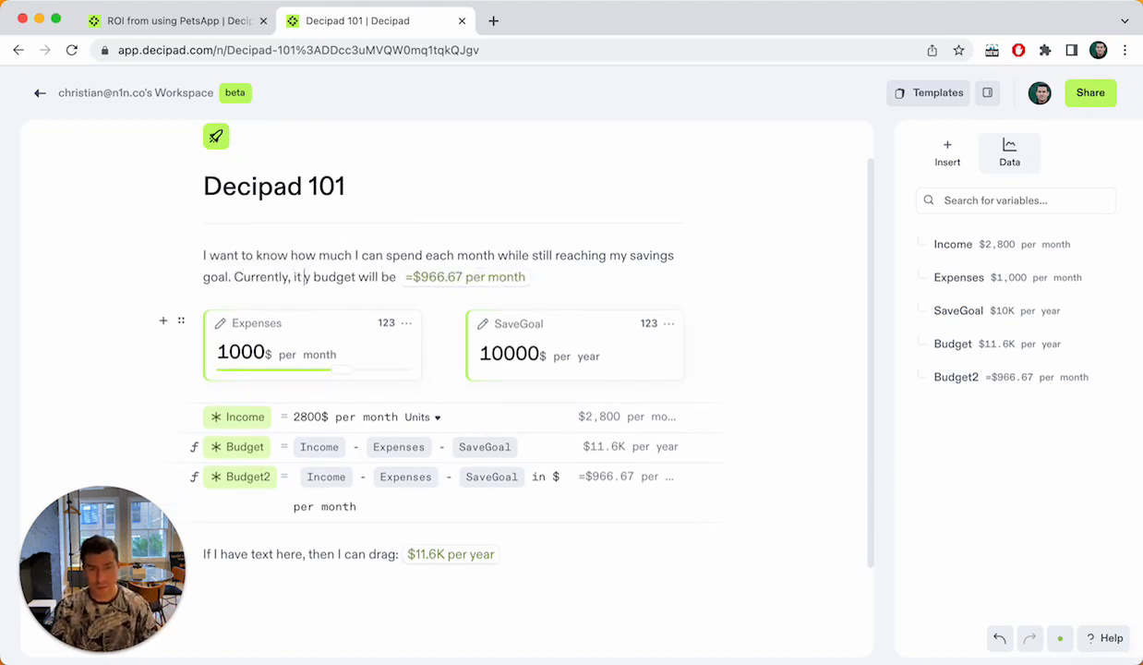
text(s like m)
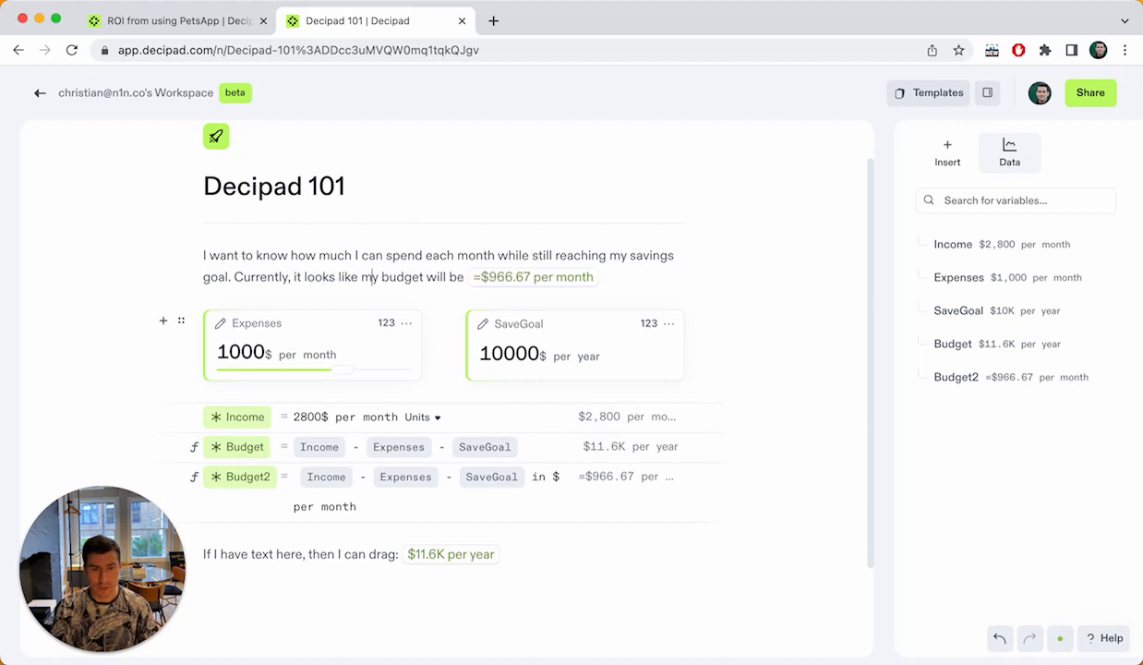
key(alt+Right)
key(alt+Right)
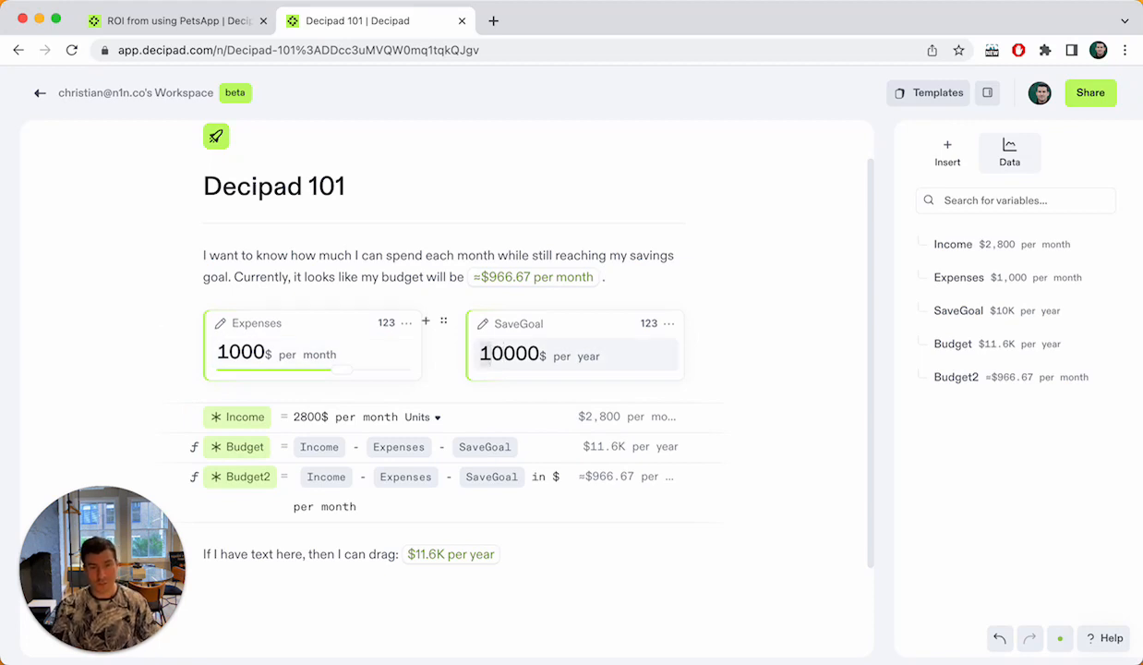
Step: Set the SaveGoal widget to 20000$ per year and lower the Expenses slider to 800
text(2)
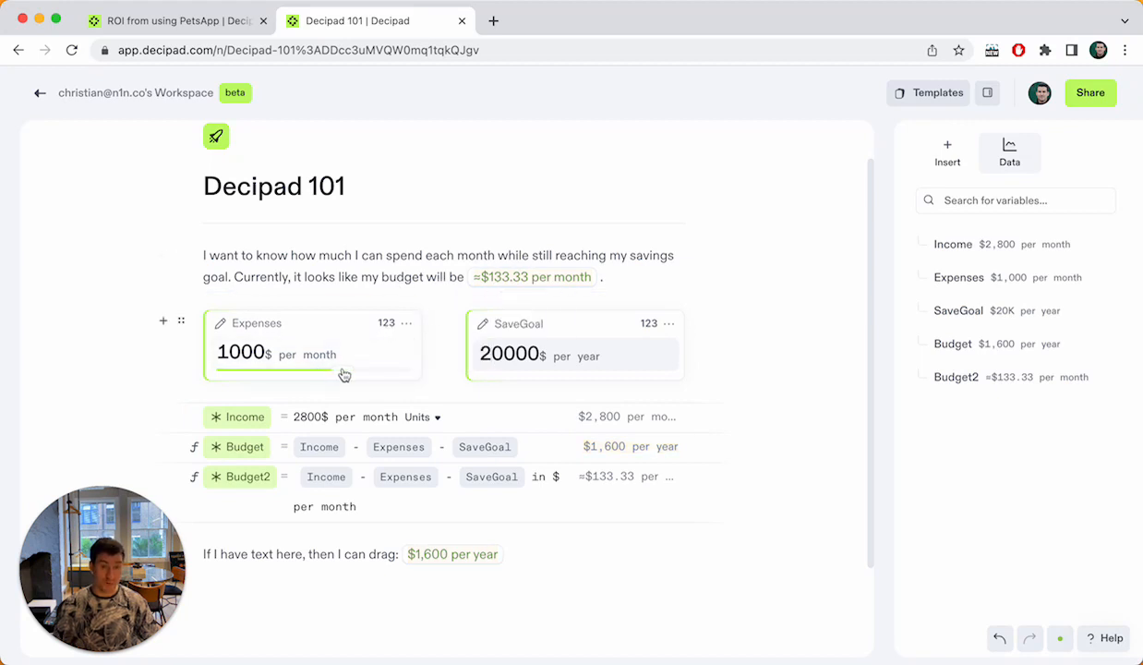
drag(344, 374, 231, 372)
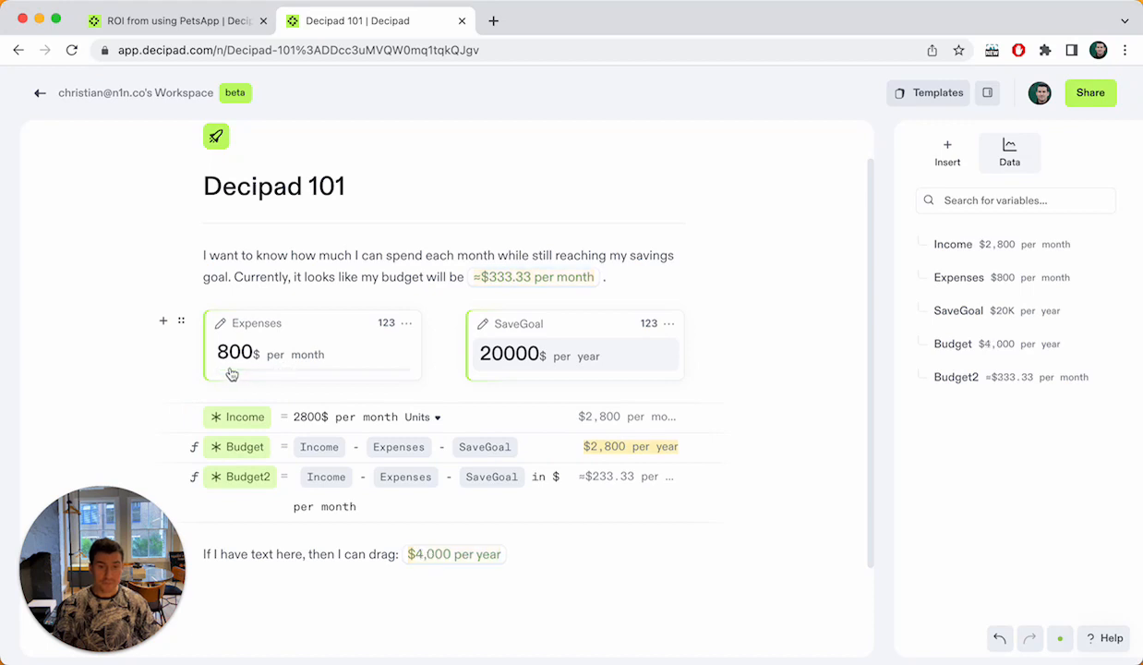
Step: Set the SaveGoal widget to 15000$ per year and move the Expenses slider to 900
click(485, 358)
key(shift+Right)
key(shift+Right)
text(15)
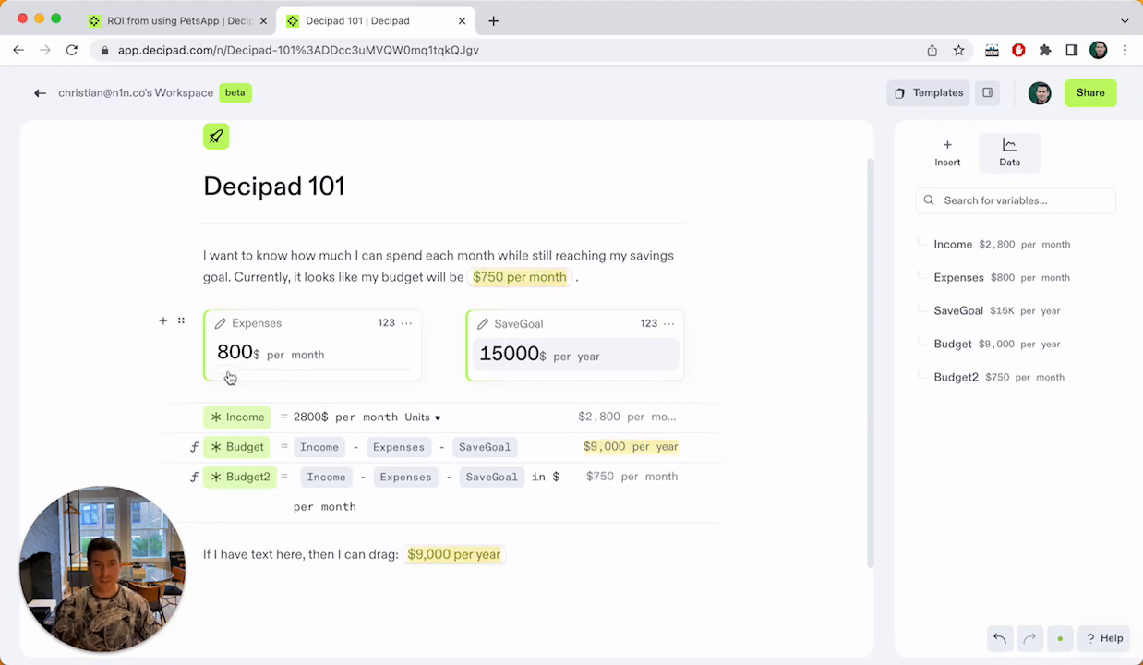
drag(237, 376, 265, 376)
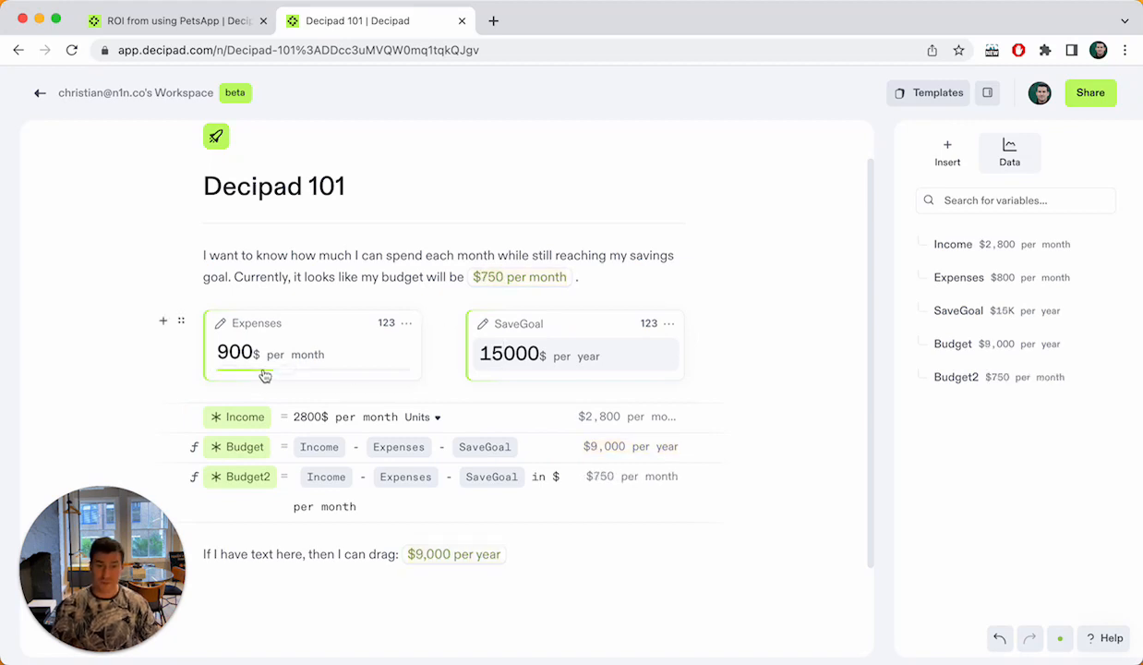
Step: Look over the available help options, such as live support, docs and sharing feedback, and close them
click(389, 278)
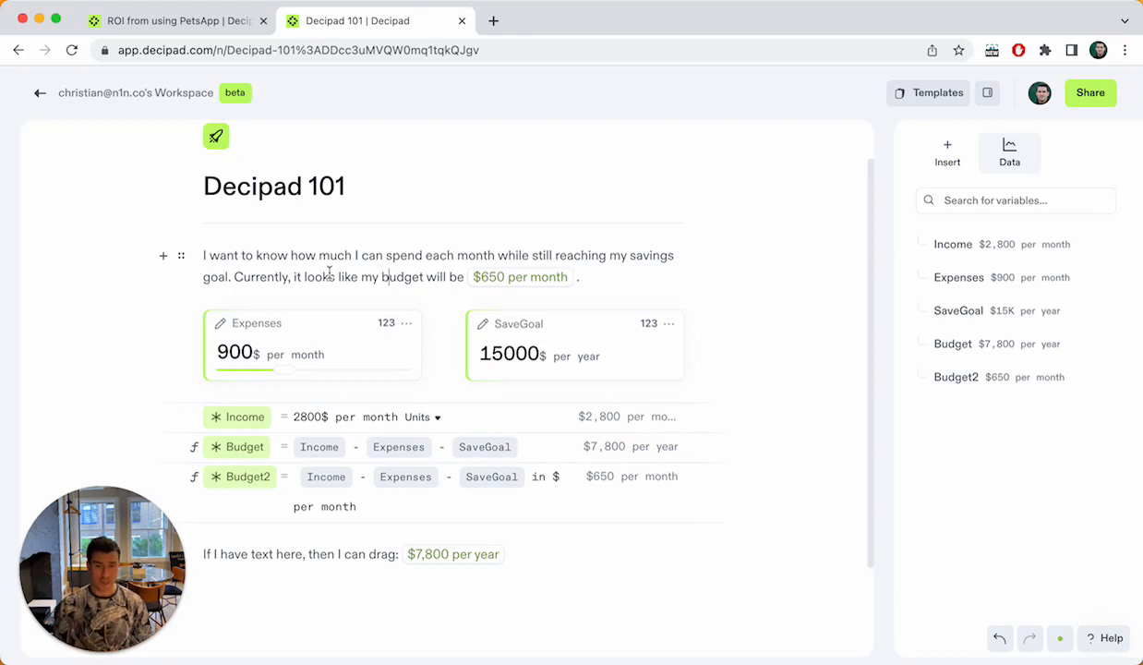
click(201, 256)
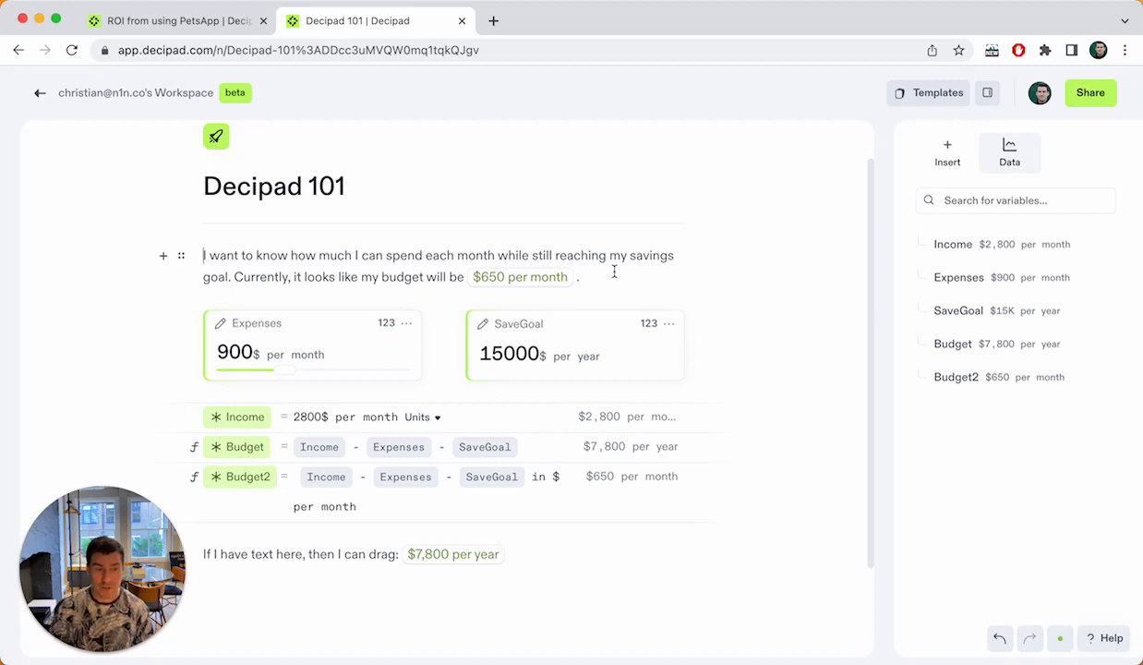
click(1110, 639)
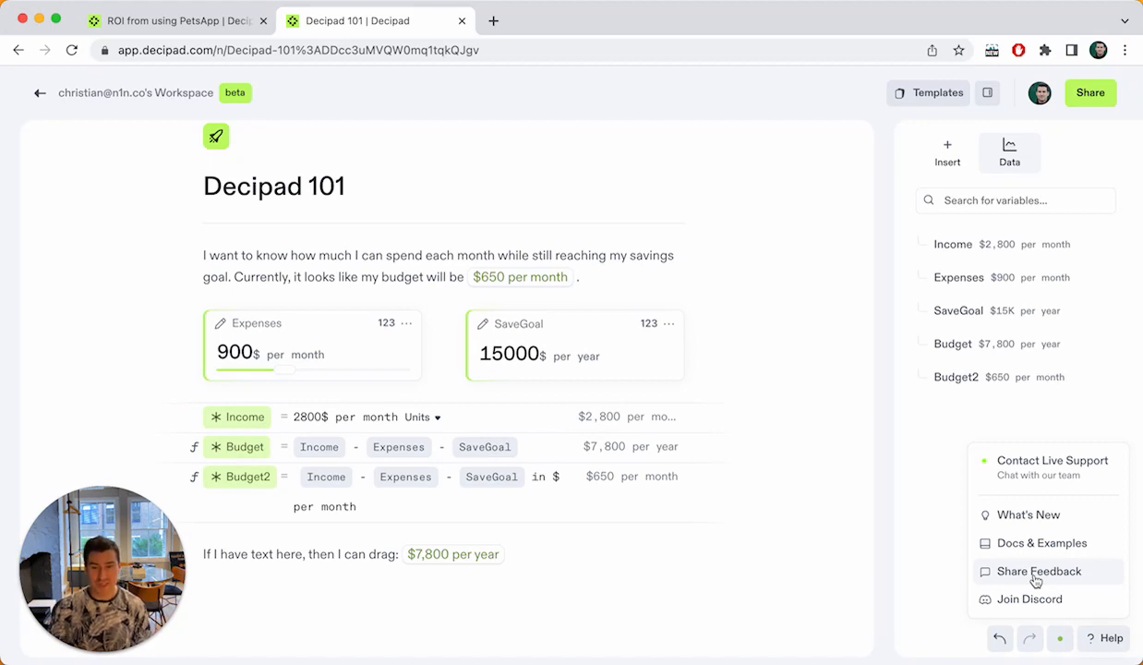
click(300, 264)
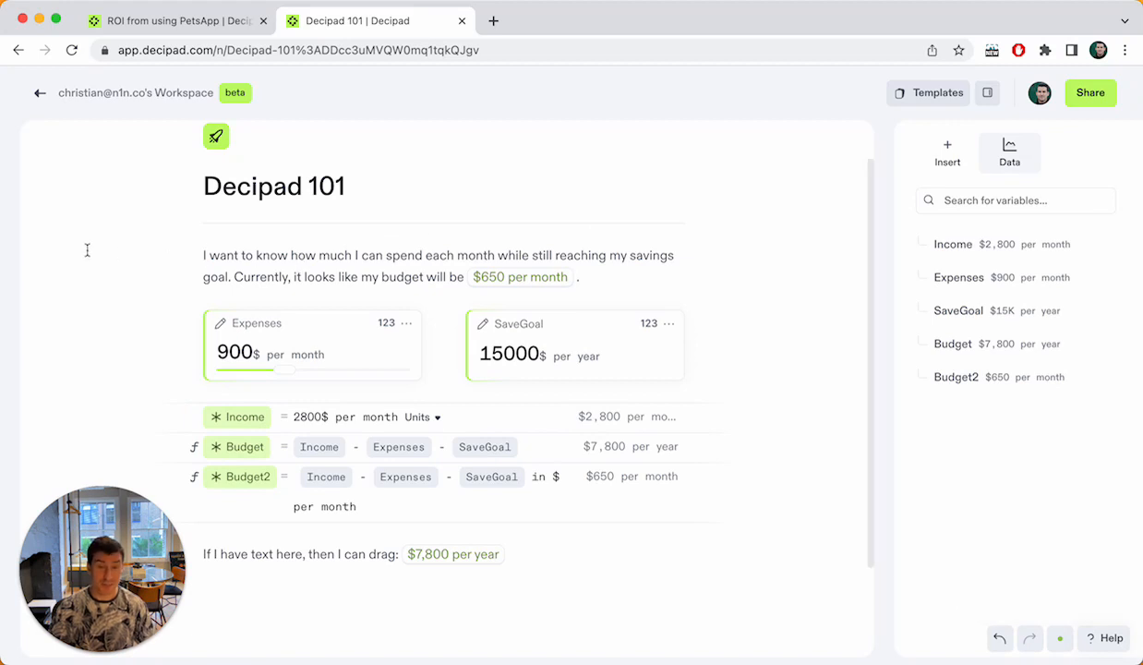